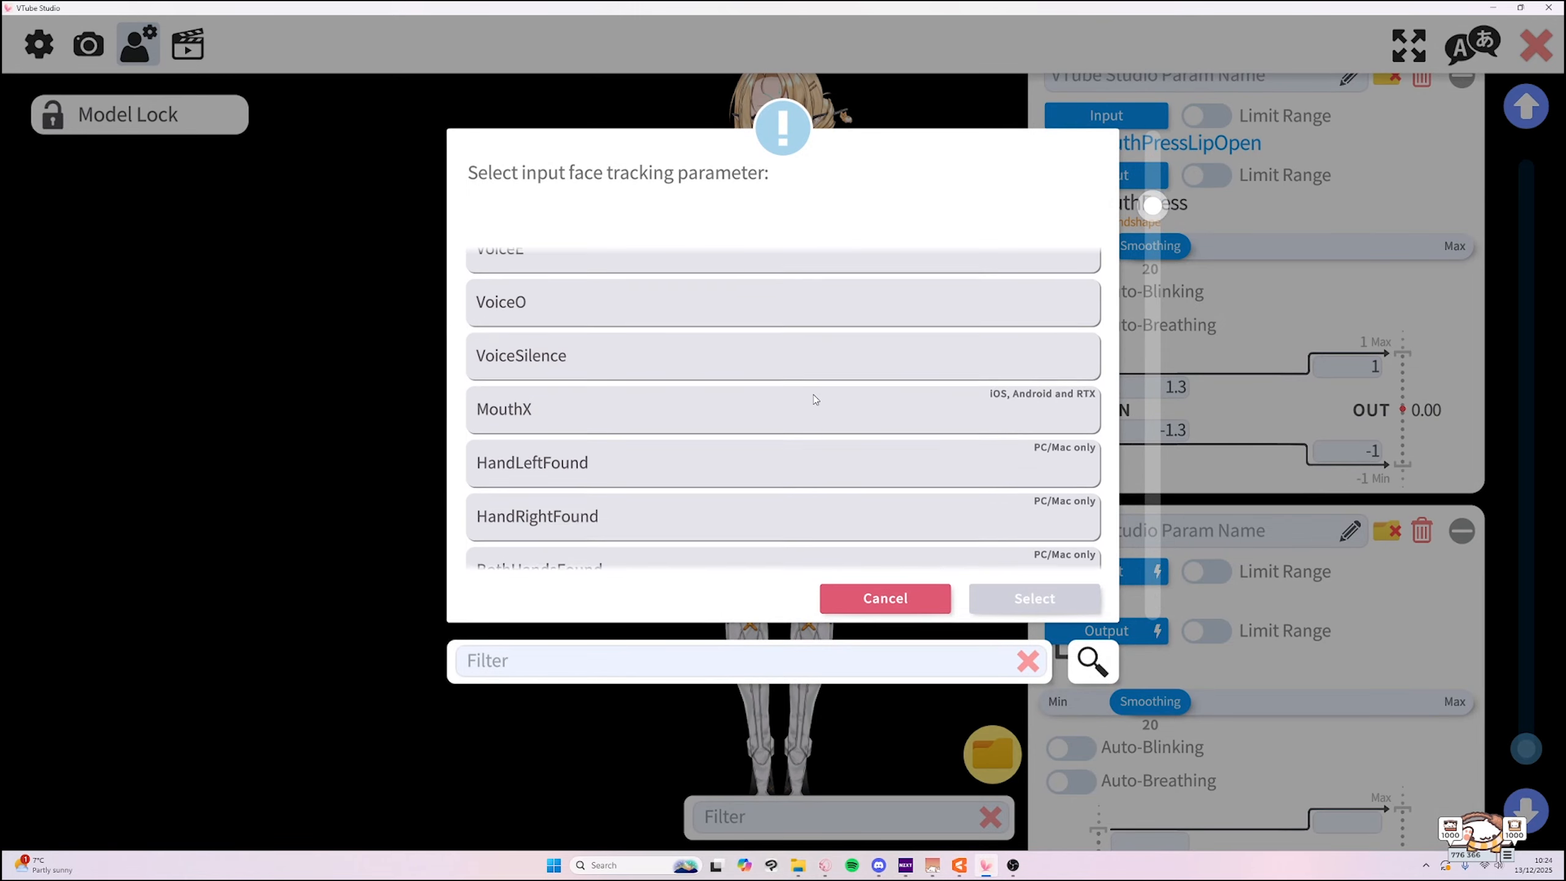
# Map the JawOpen face tracking input to the JawOpen Live2D output in the new parameter entry.
pyautogui.click(864, 463)
pyautogui.scroll(-20, 856, 453)
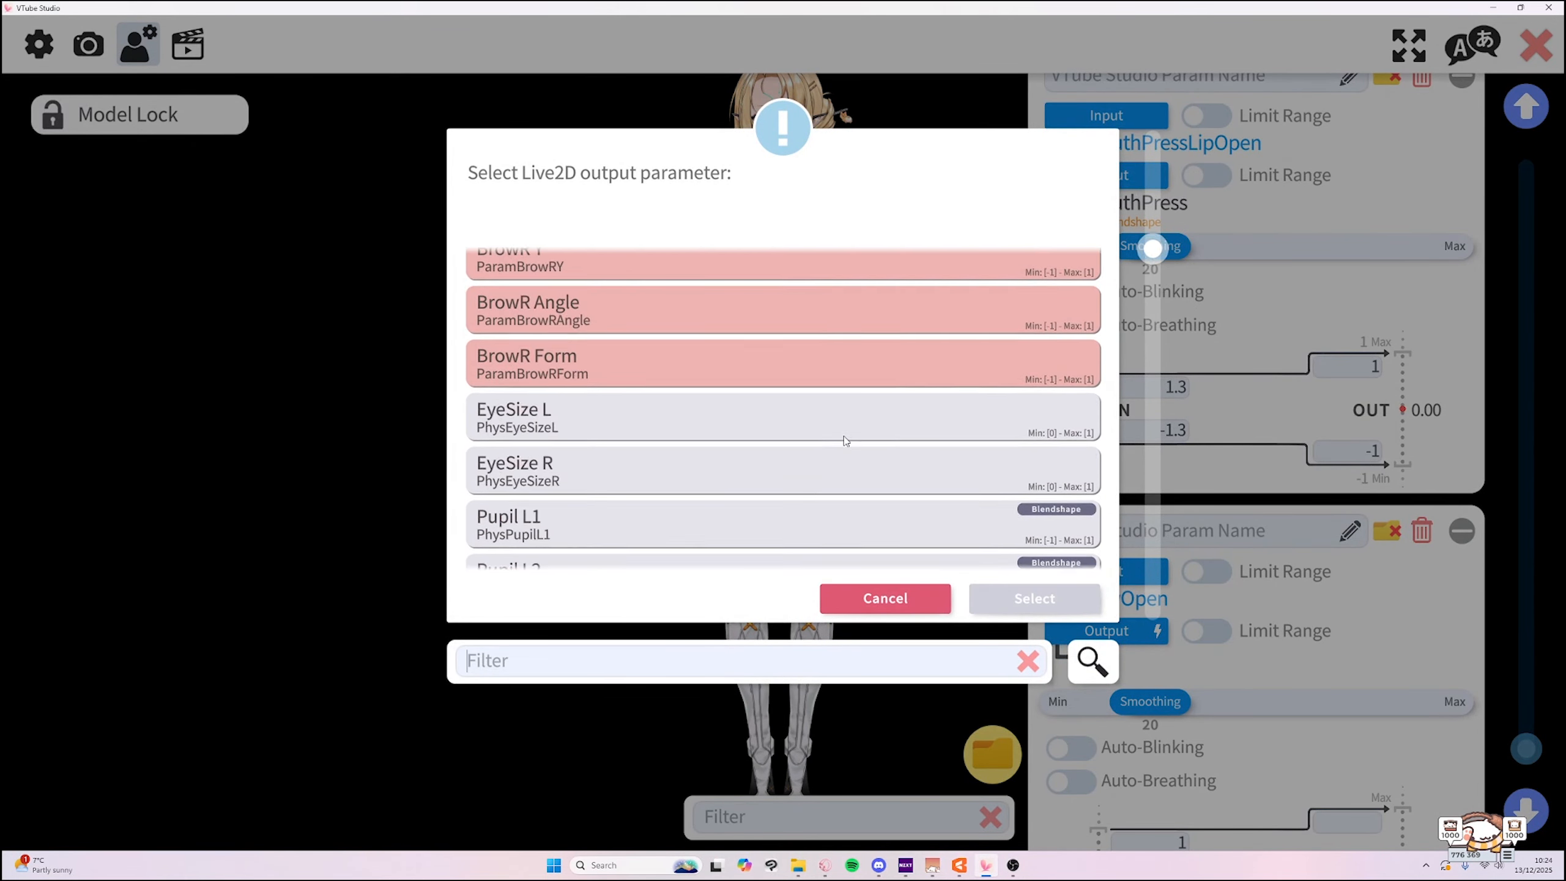
pyautogui.doubleClick(848, 446)
# Add a parameter entry that maps the VBridger MouthFunnel tracking input to the Mouth Funnel Live2D output.
pyautogui.scroll(-5, 1290, 619)
pyautogui.click(1104, 480)
pyautogui.scroll(-20, 971, 413)
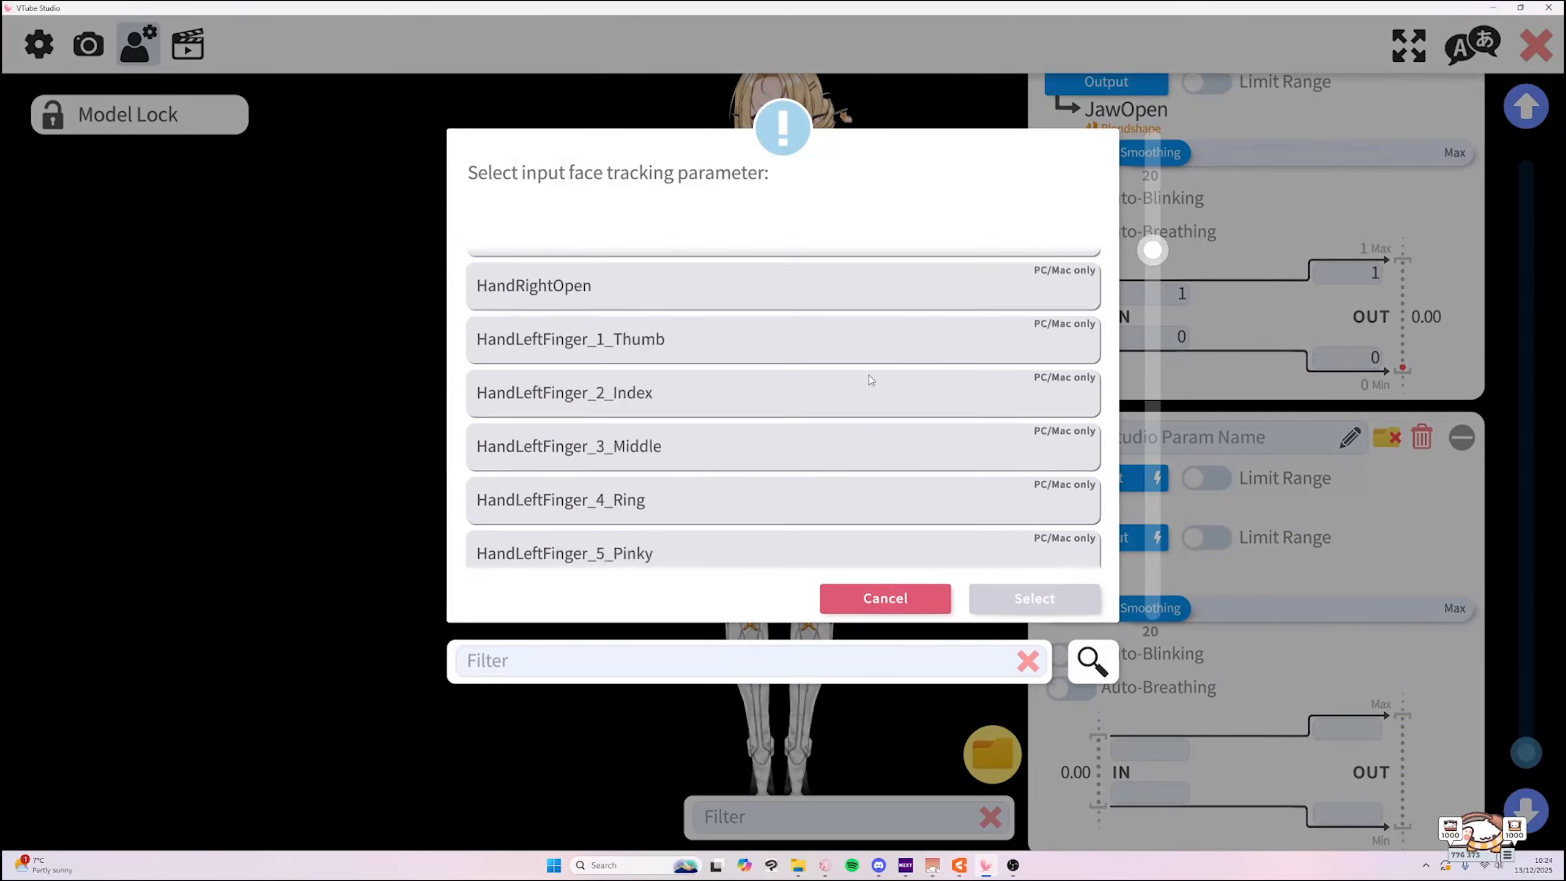
pyautogui.doubleClick(857, 389)
pyautogui.scroll(-15, 833, 452)
pyautogui.scroll(10, 771, 432)
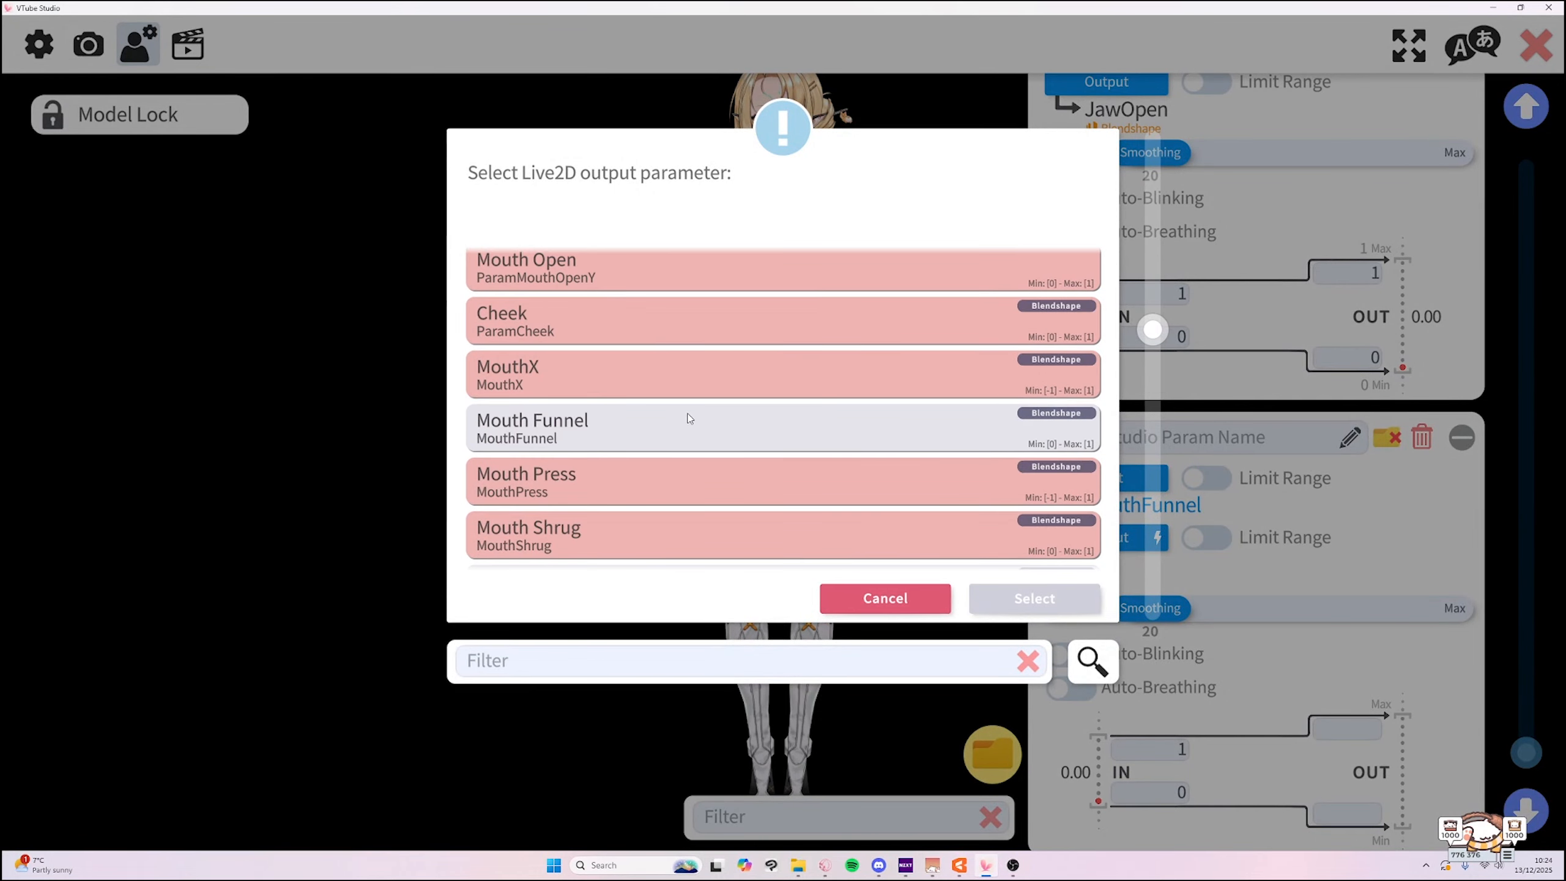
pyautogui.click(689, 420)
pyautogui.click(1033, 597)
# Add another parameter entry and set its tracking input to VBridger's MouthPucker.
pyautogui.scroll(-2, 1267, 642)
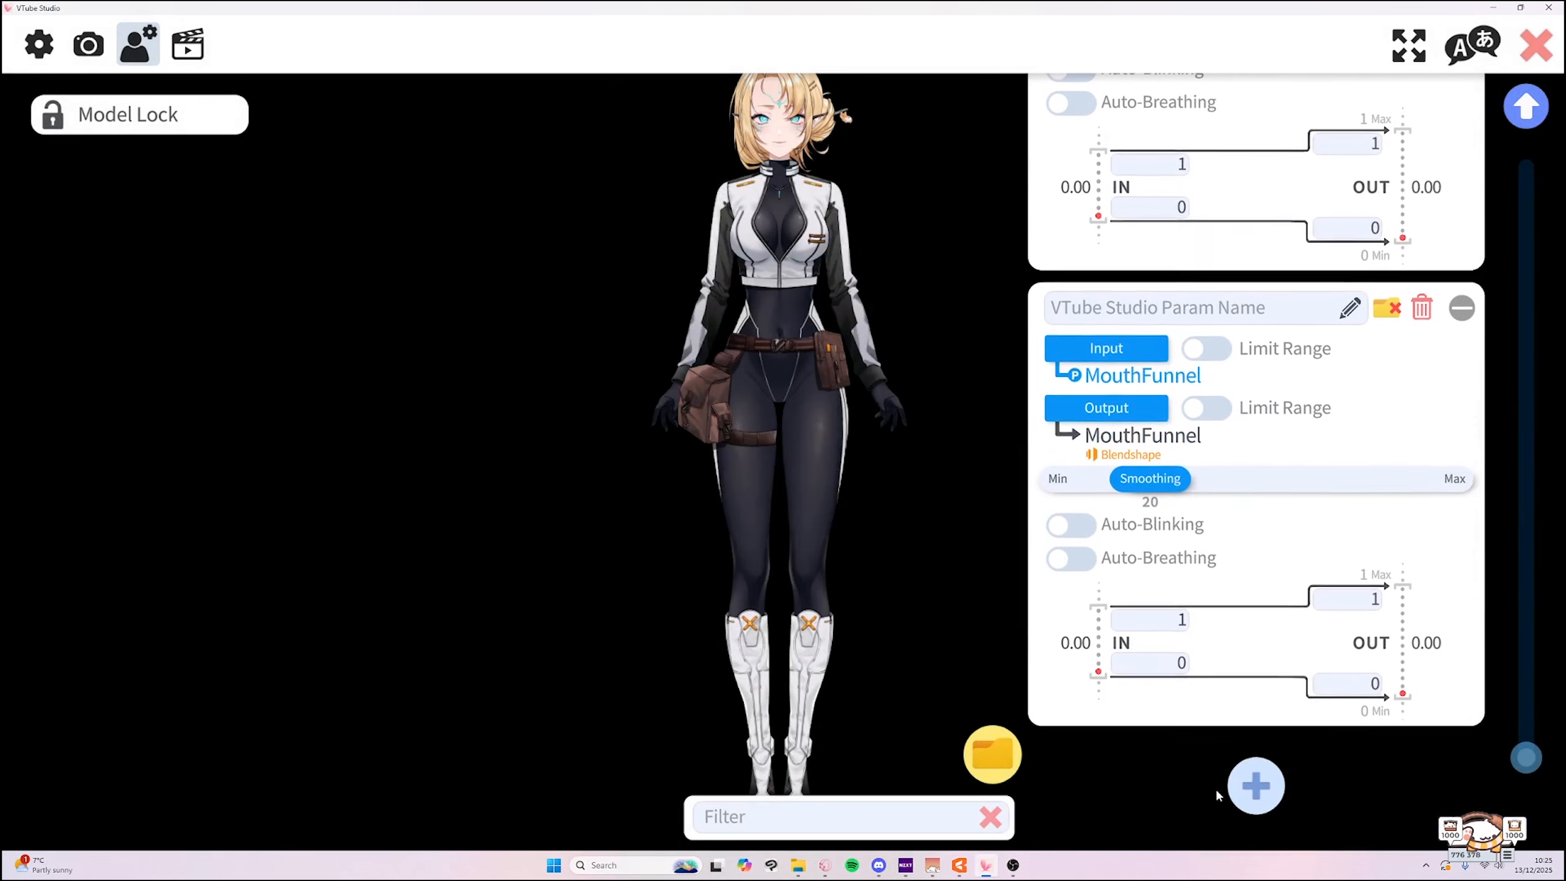
pyautogui.click(1259, 788)
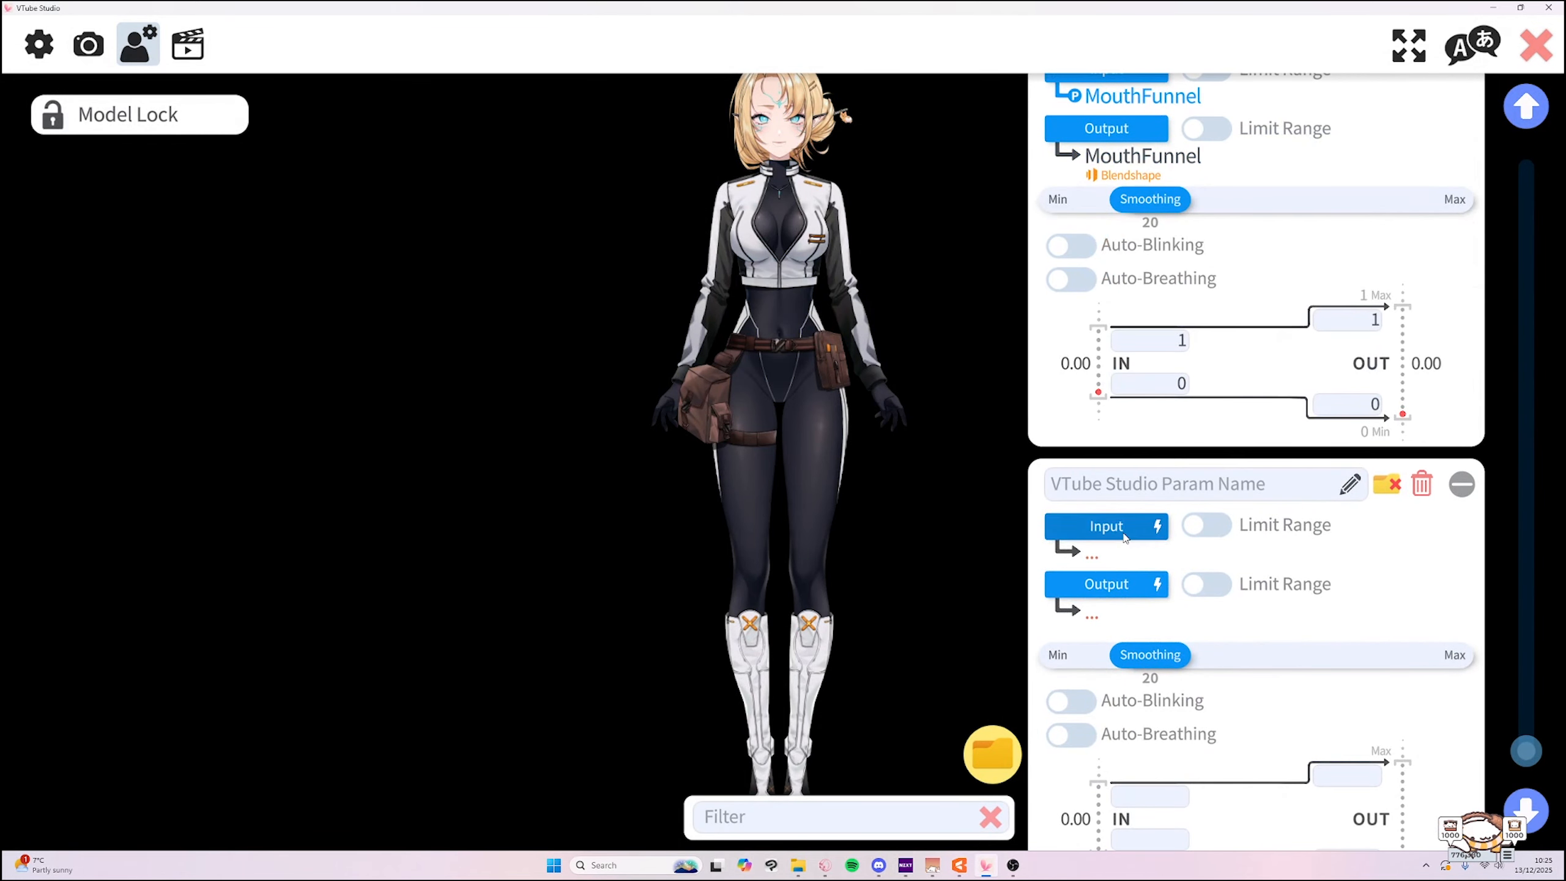
pyautogui.click(1064, 524)
pyautogui.scroll(-20, 912, 400)
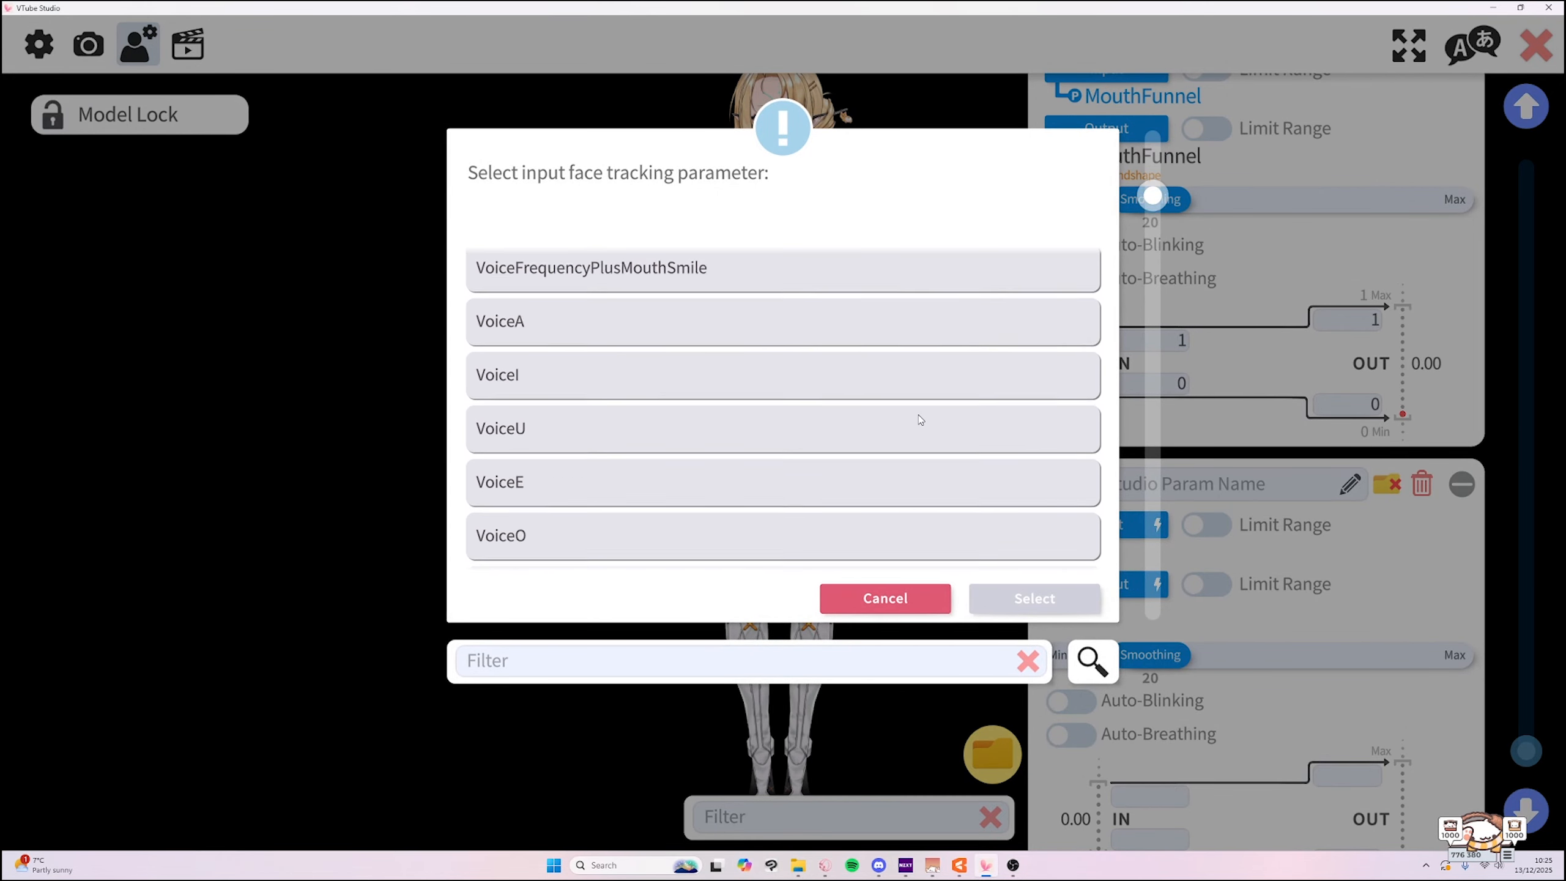
pyautogui.scroll(-20, 915, 417)
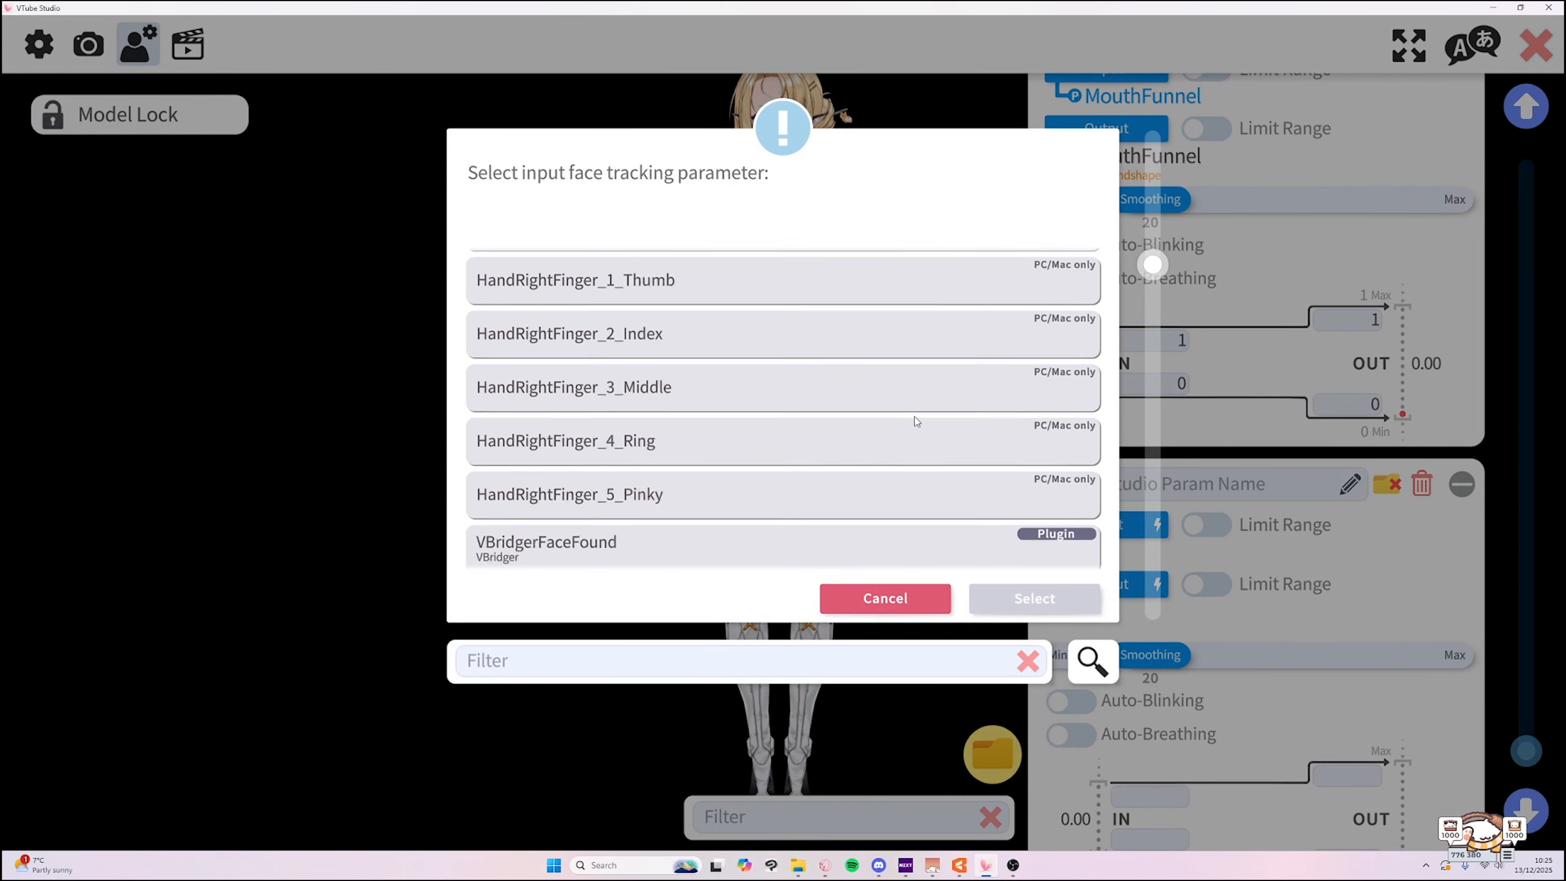
pyautogui.scroll(-3, 915, 421)
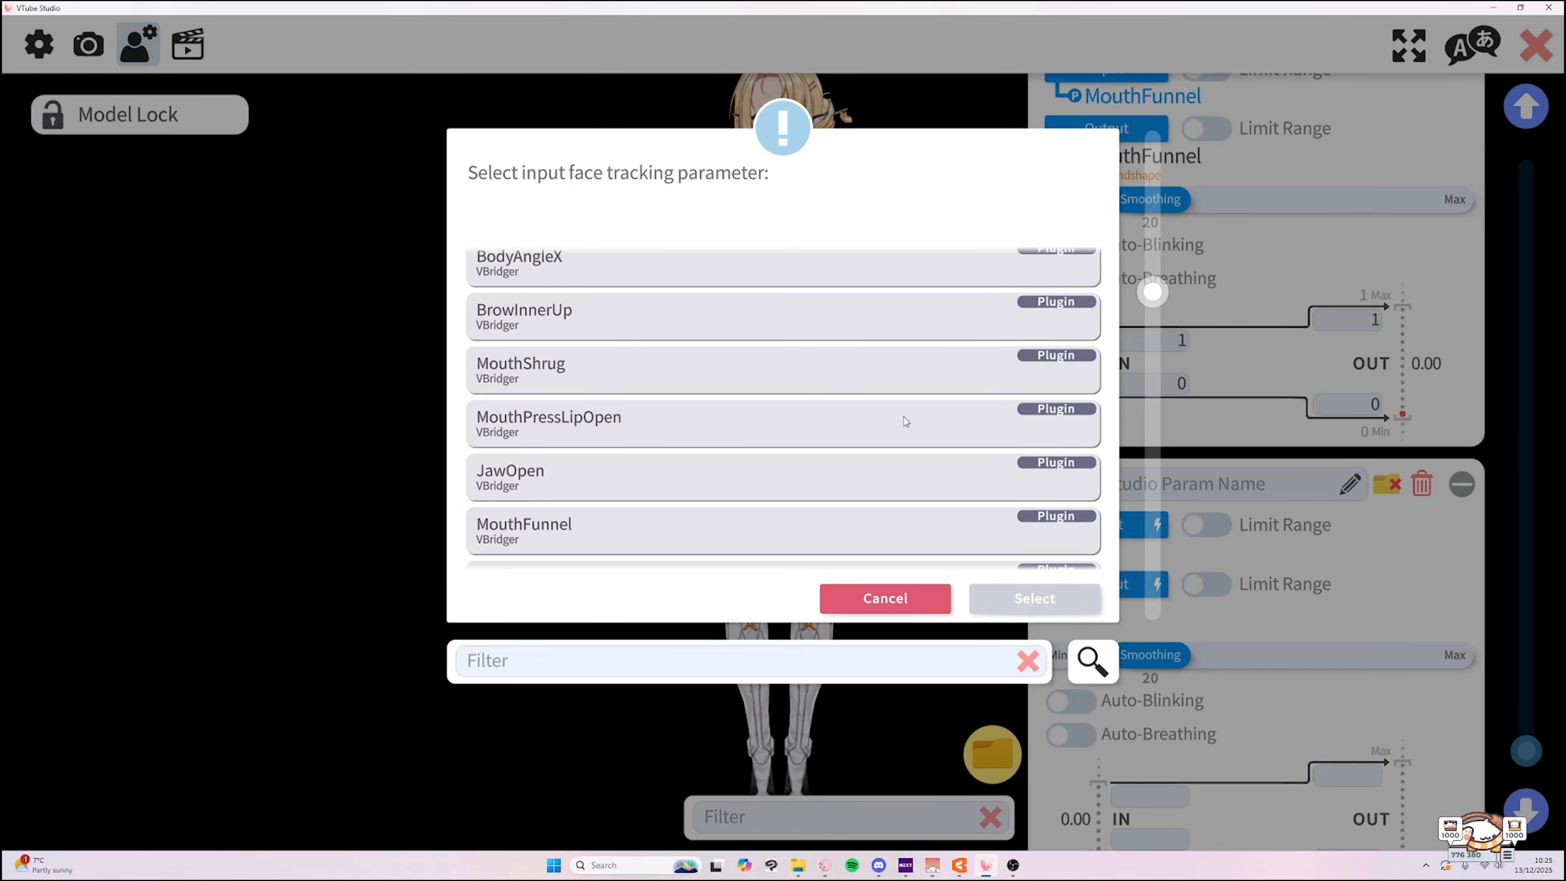
pyautogui.scroll(-2, 798, 429)
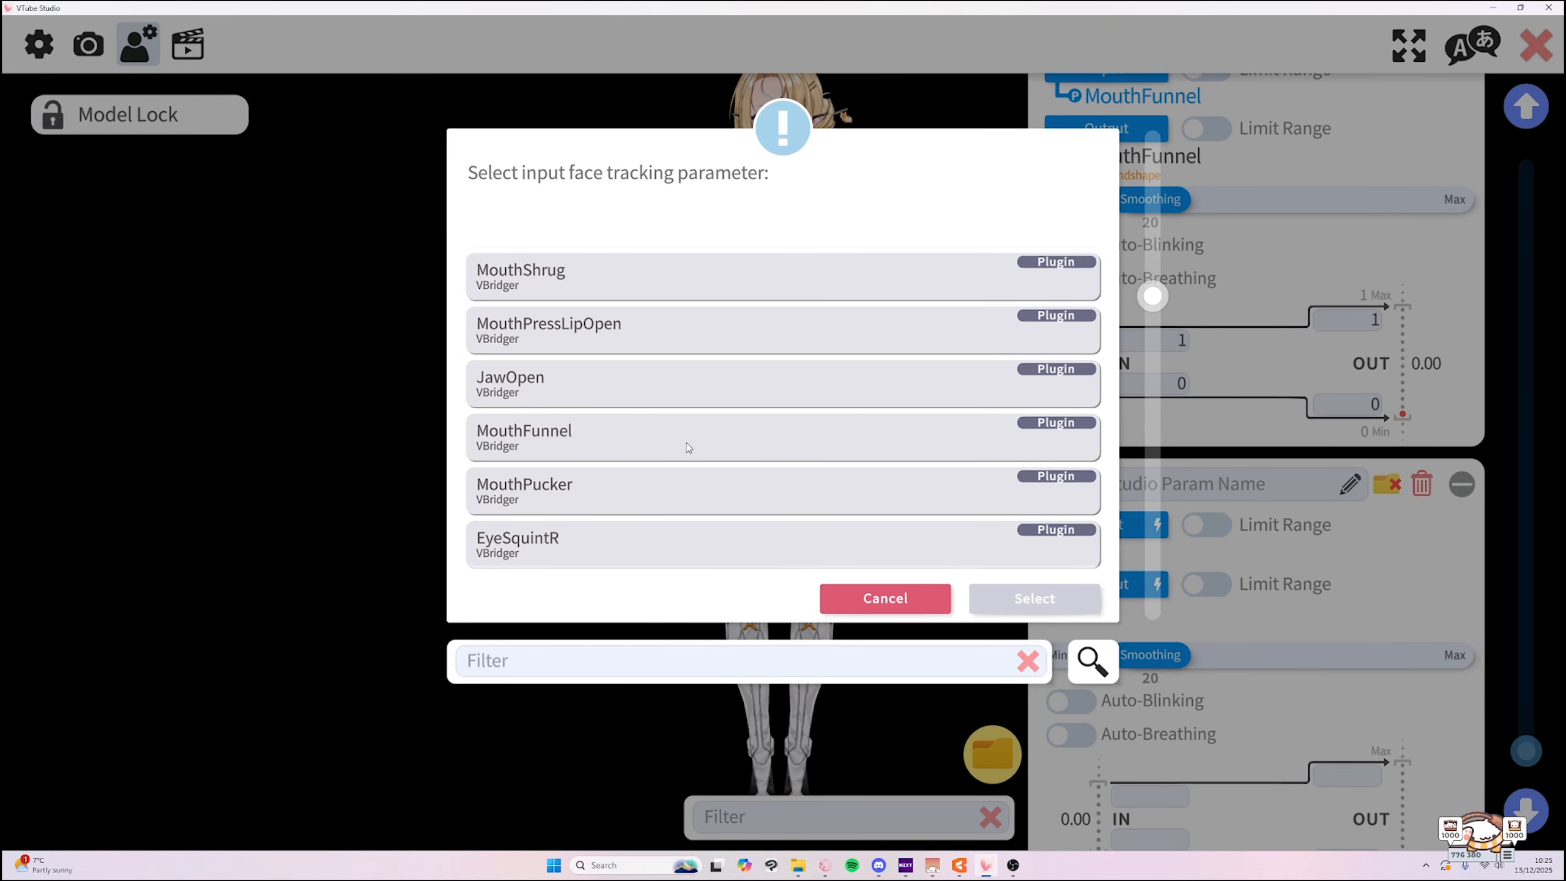
pyautogui.click(567, 491)
pyautogui.click(1077, 597)
# Find "pucker" among the Live2D parameters and assign Mouth Pucker as the output of the MouthPucker entry.
pyautogui.click(1110, 584)
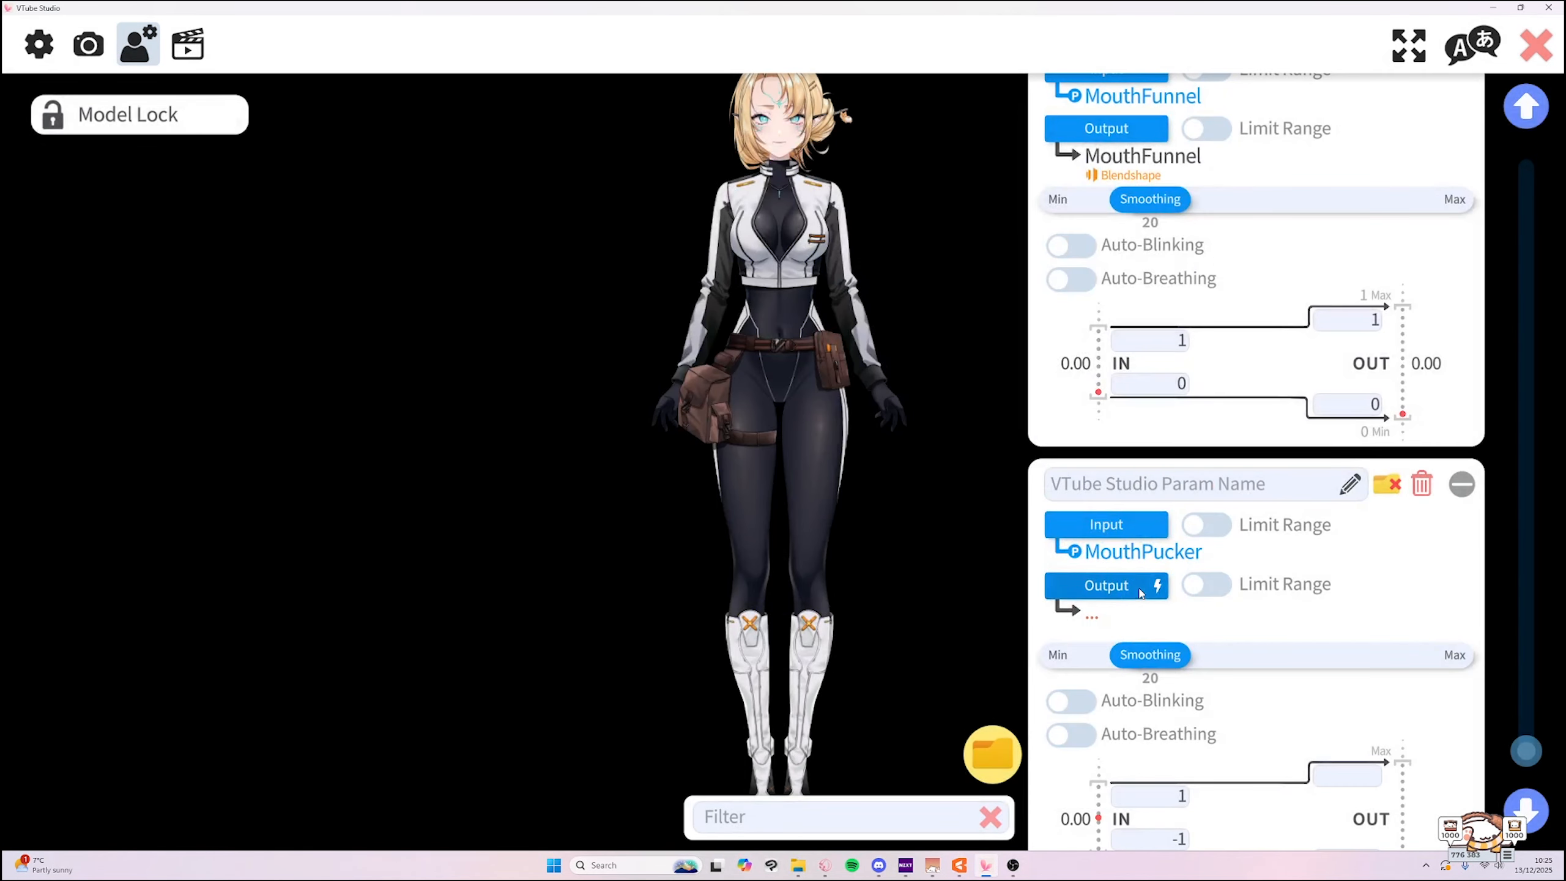
pyautogui.write('pucker')
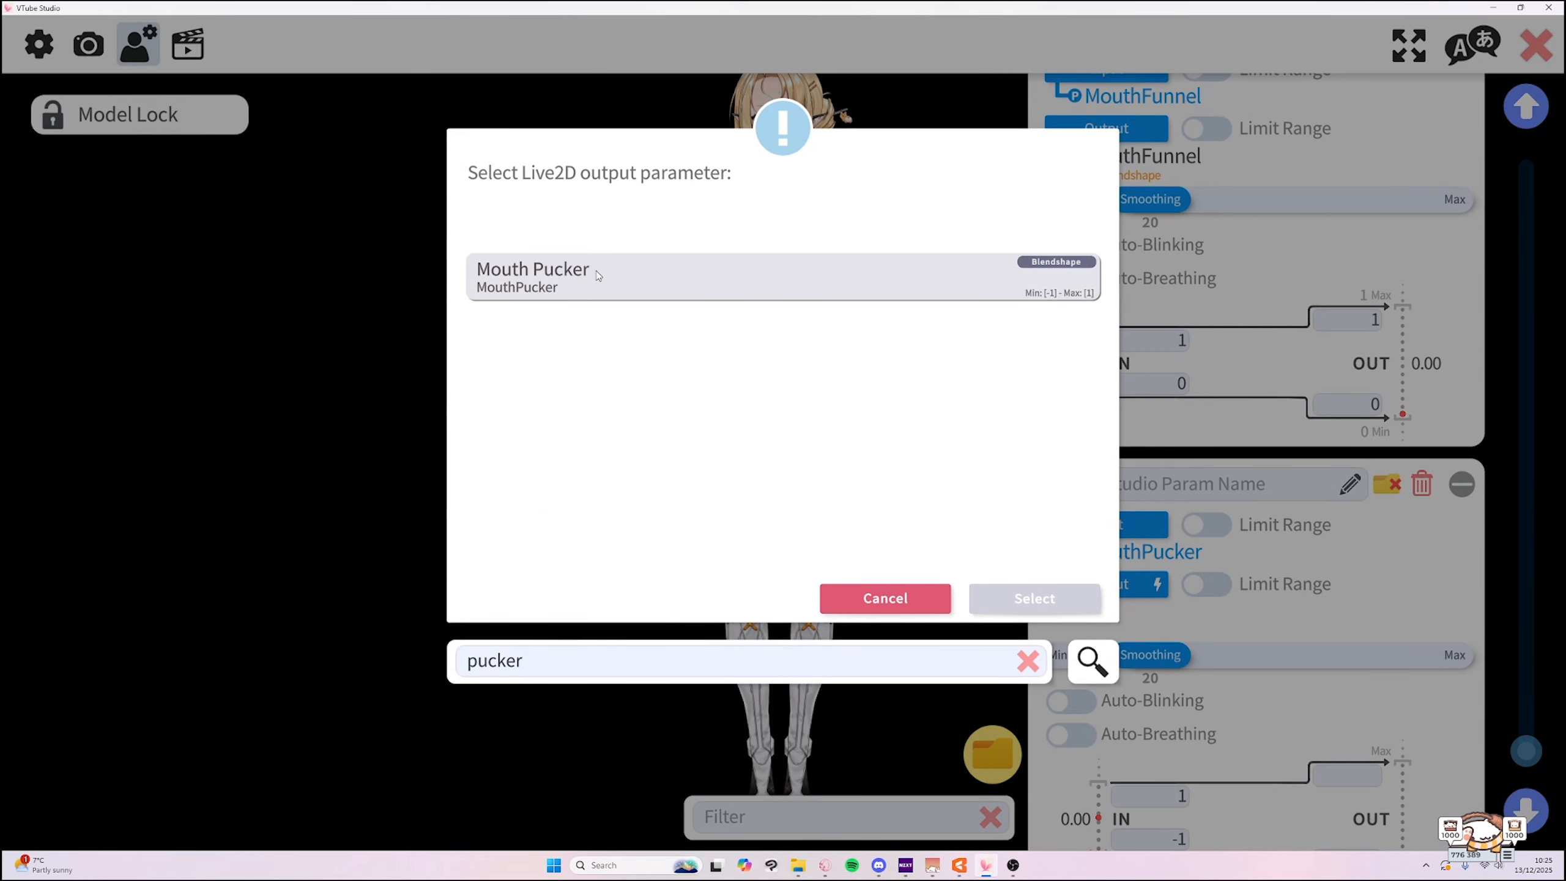
pyautogui.click(598, 276)
pyautogui.click(1035, 598)
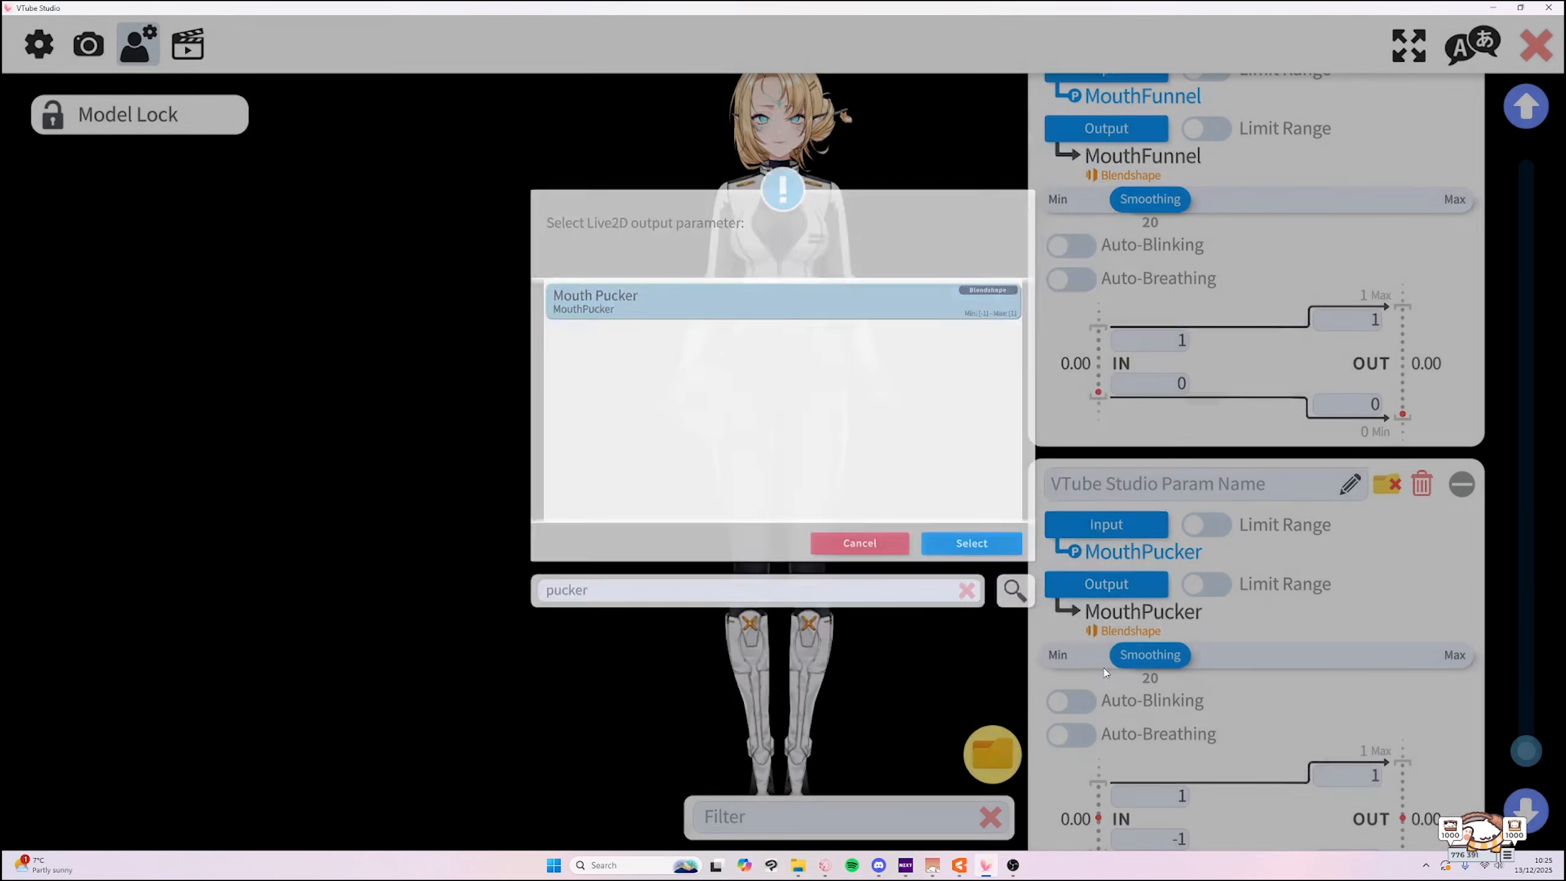
pyautogui.scroll(-3, 1258, 710)
pyautogui.click(1270, 789)
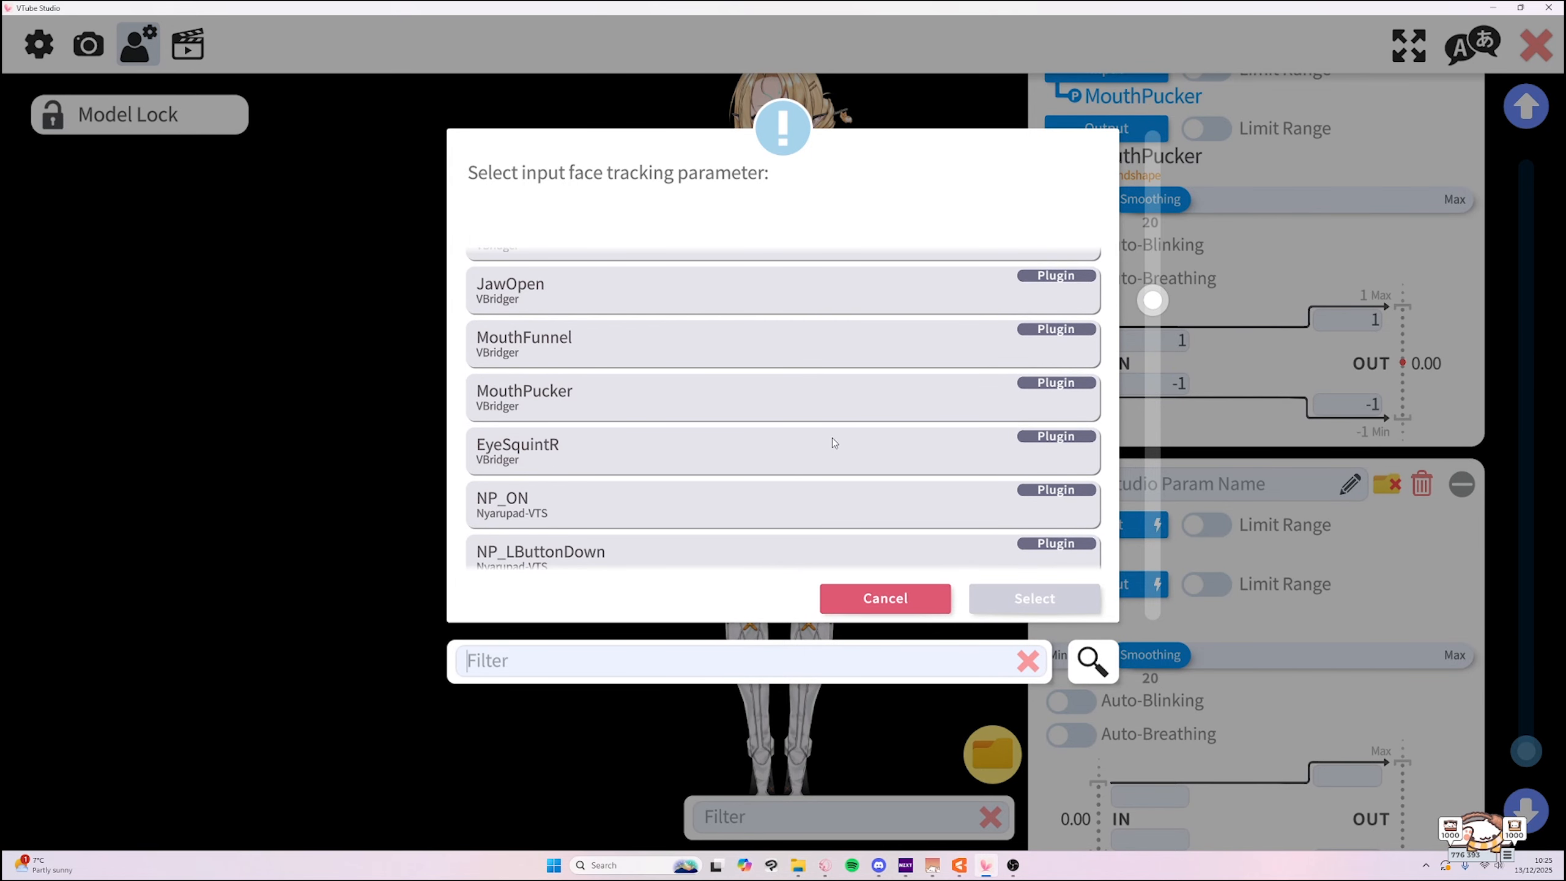
pyautogui.scroll(-15, 832, 442)
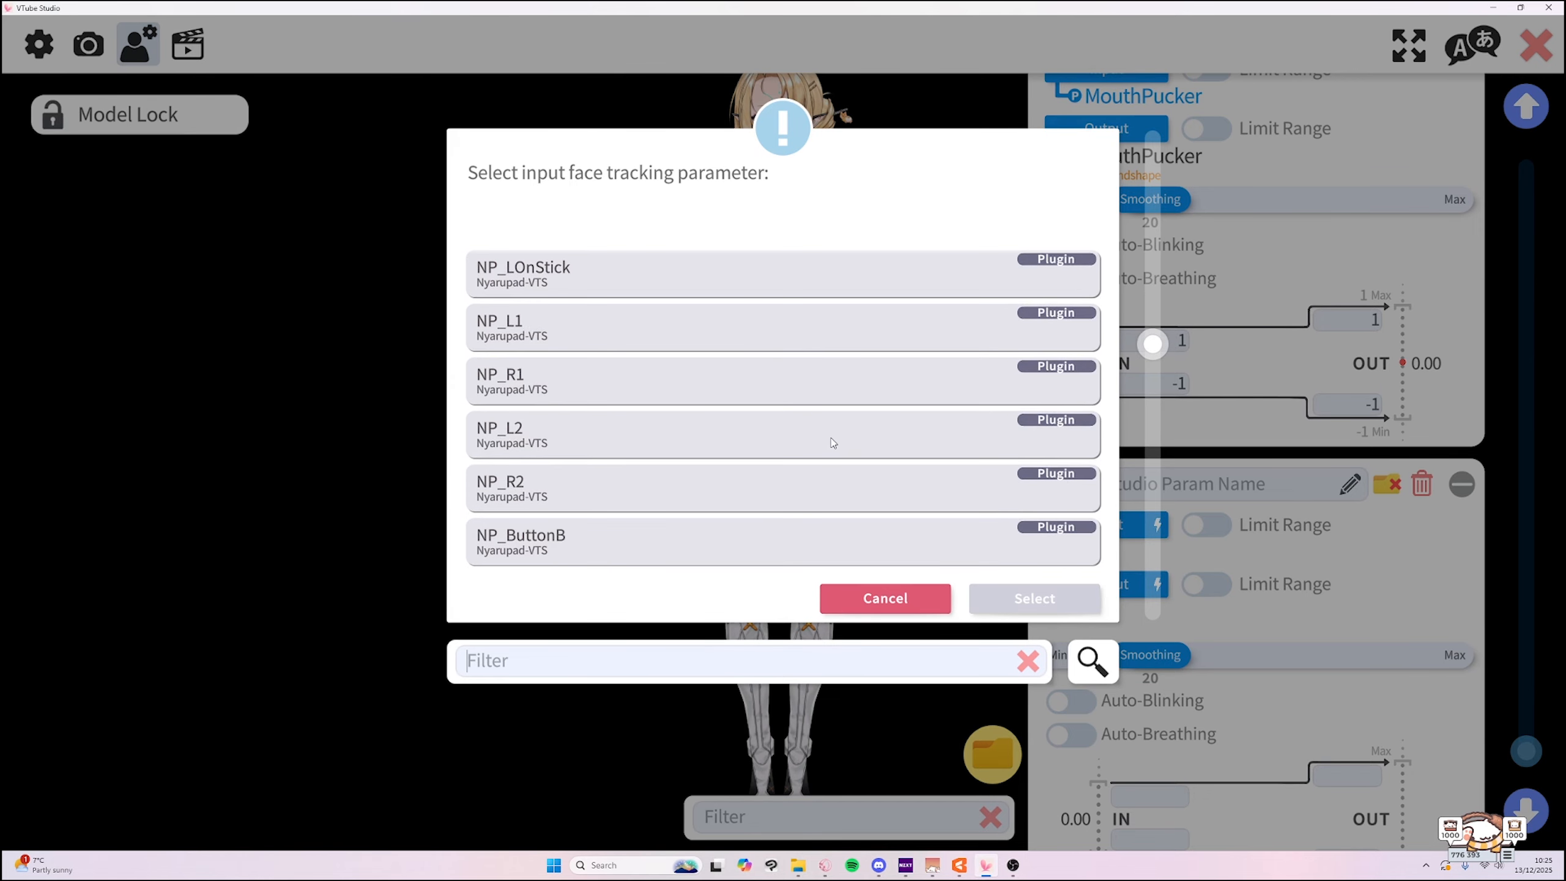
pyautogui.scroll(-15, 832, 442)
pyautogui.scroll(-15, 882, 443)
pyautogui.scroll(-15, 890, 436)
pyautogui.scroll(-10, 889, 436)
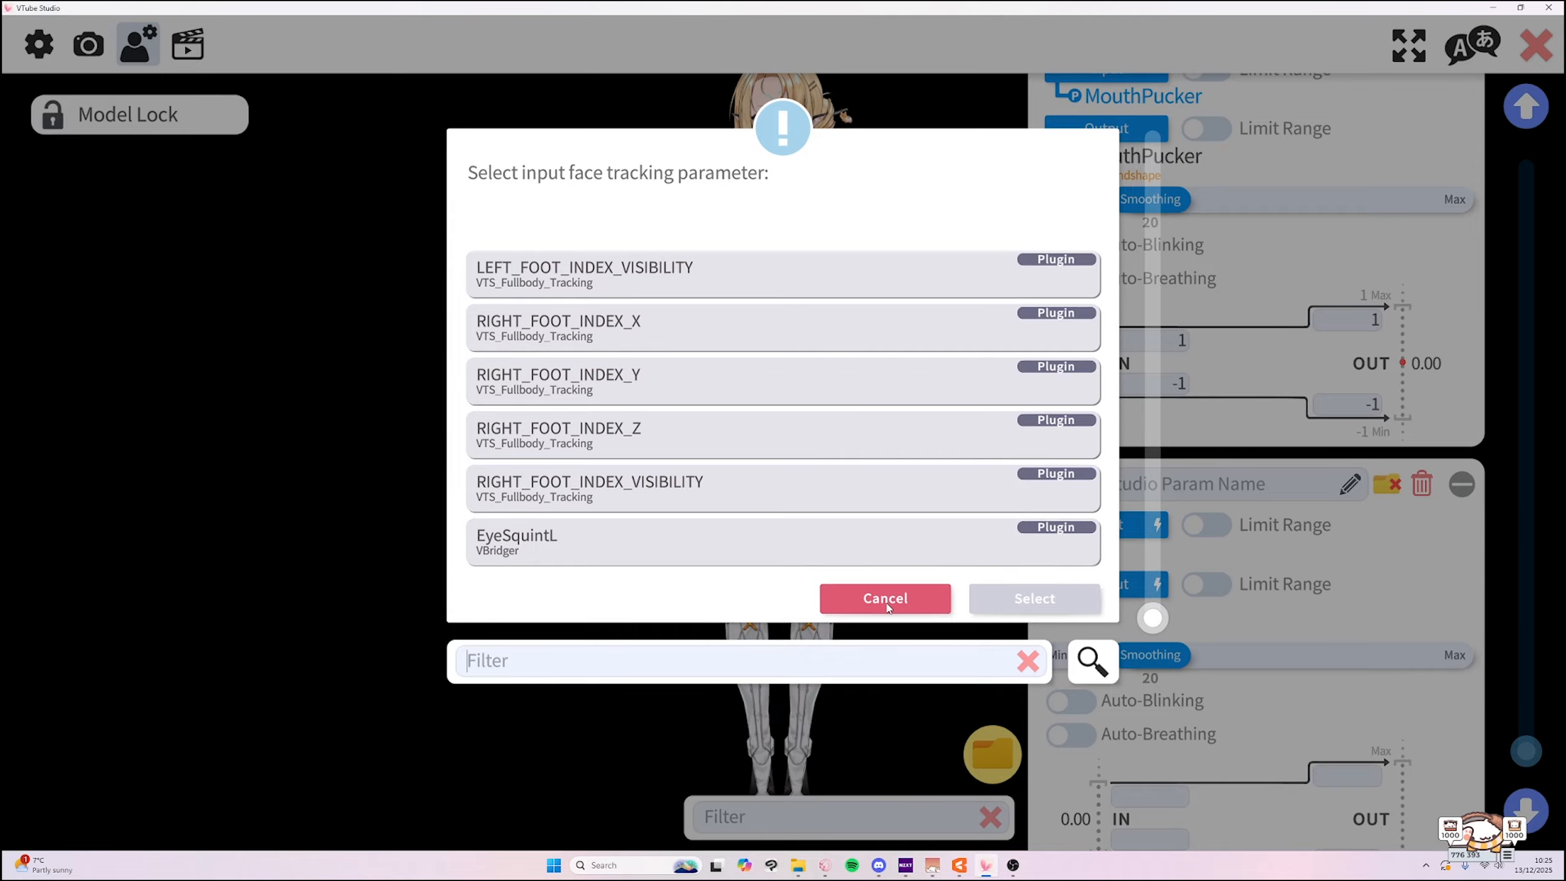
pyautogui.click(886, 599)
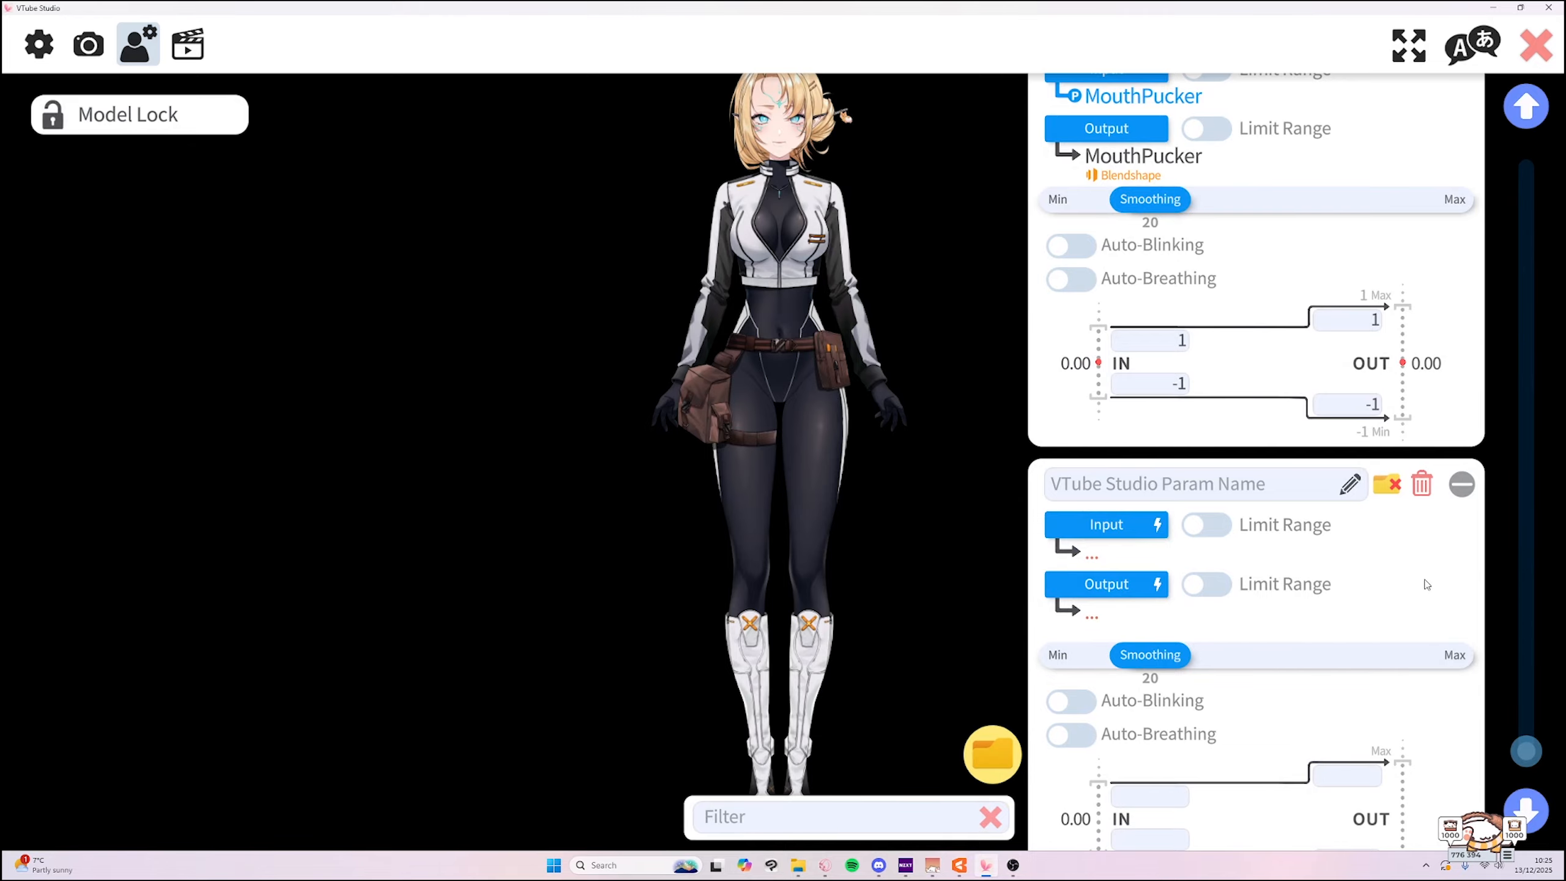
pyautogui.click(1422, 487)
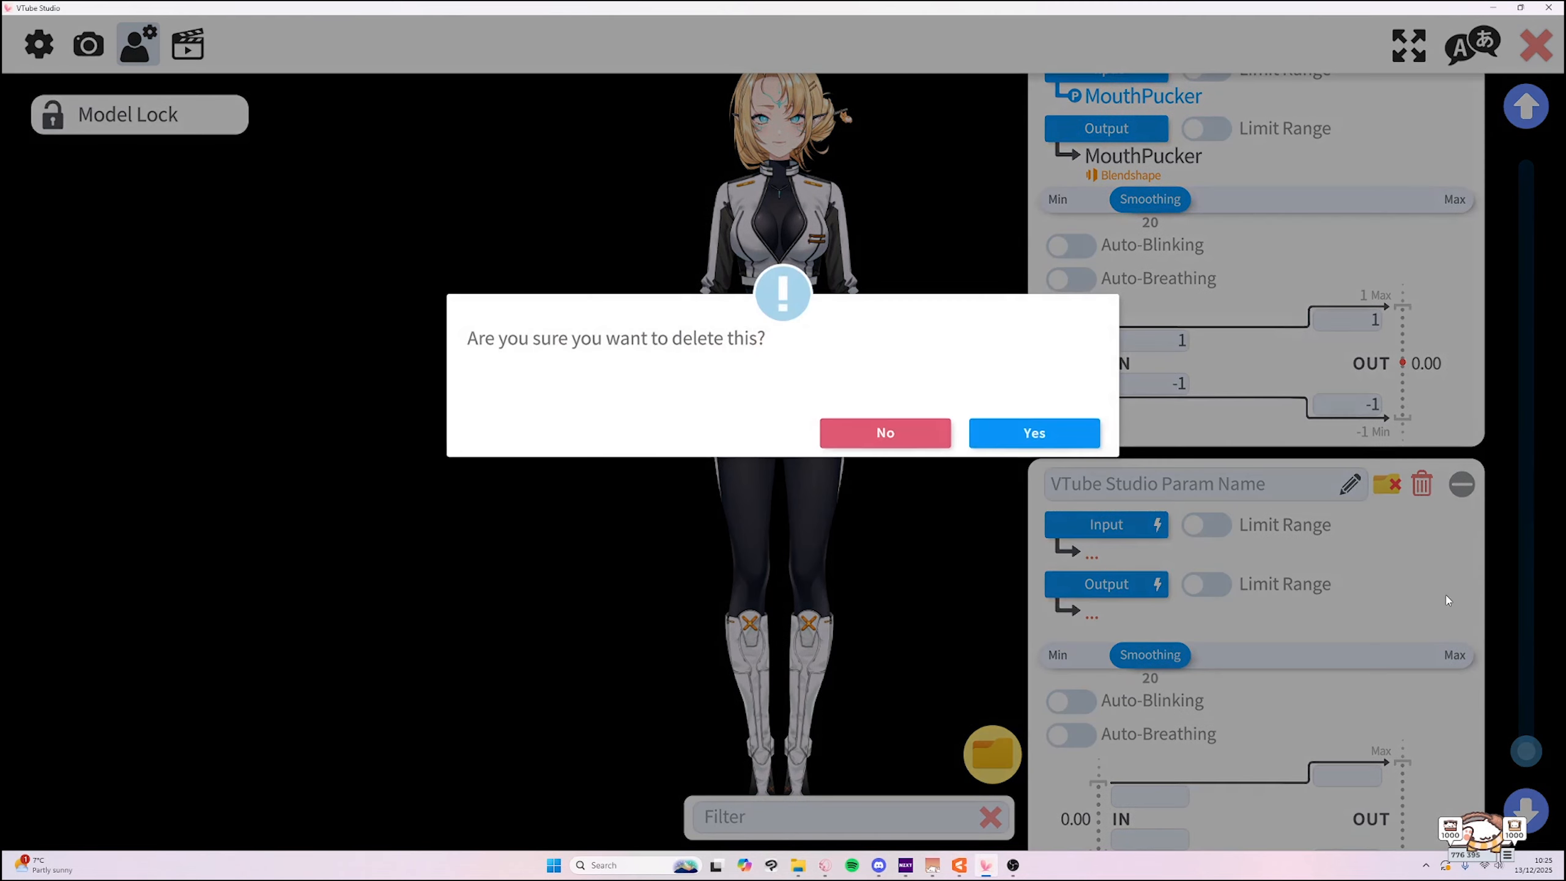
pyautogui.click(1054, 431)
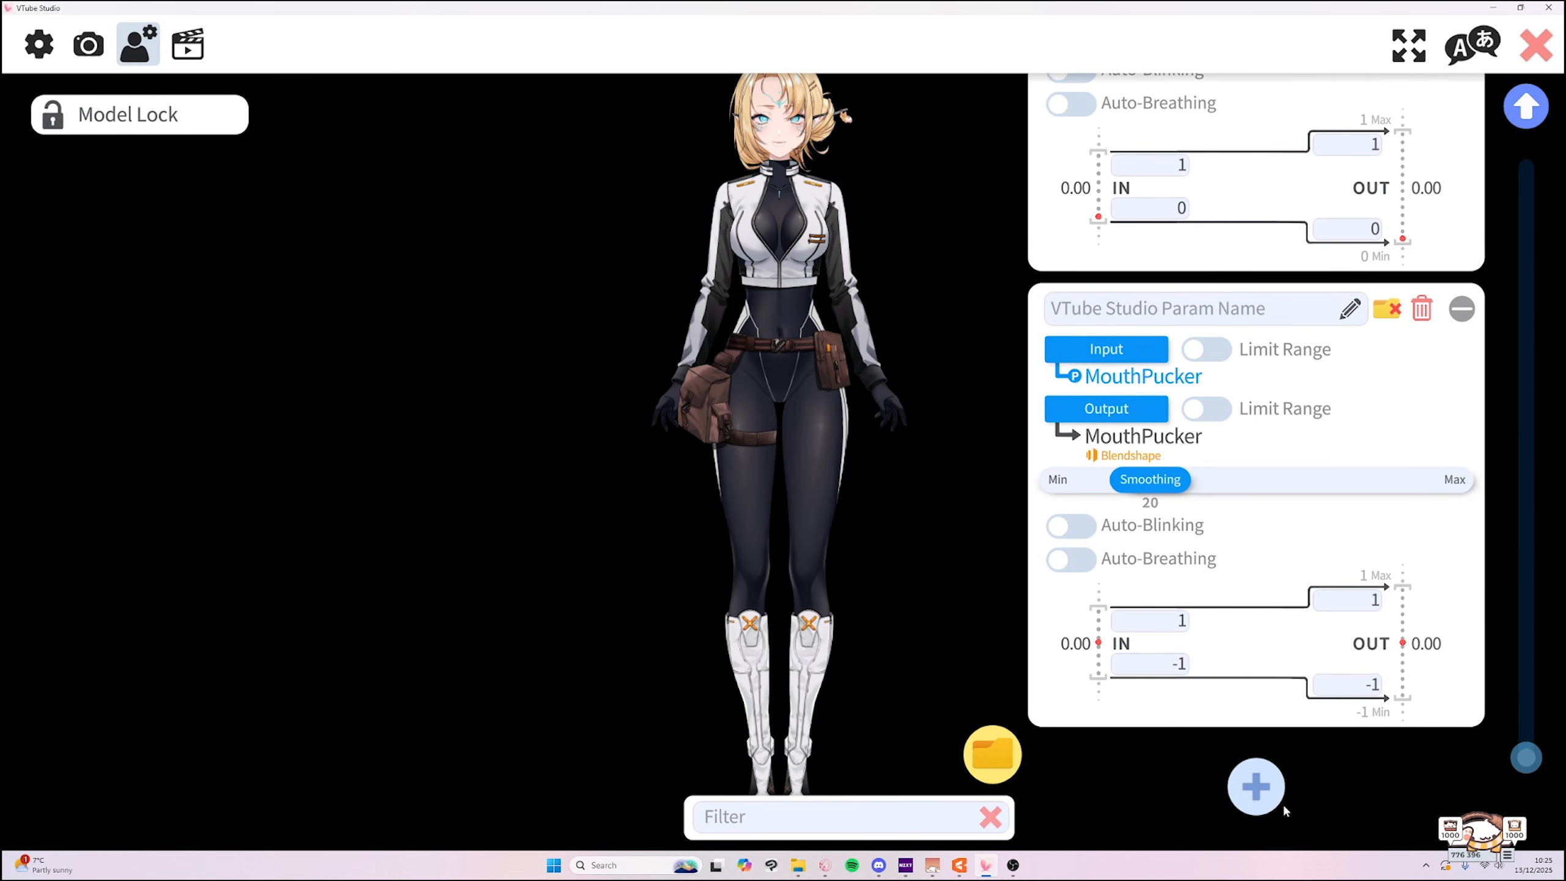
# Try creating a hotkey with the Set/Unset Expression (exp3) action, and delete that hotkey.
pyautogui.moveTo(1540, 770); pyautogui.dragTo(1561, 191)
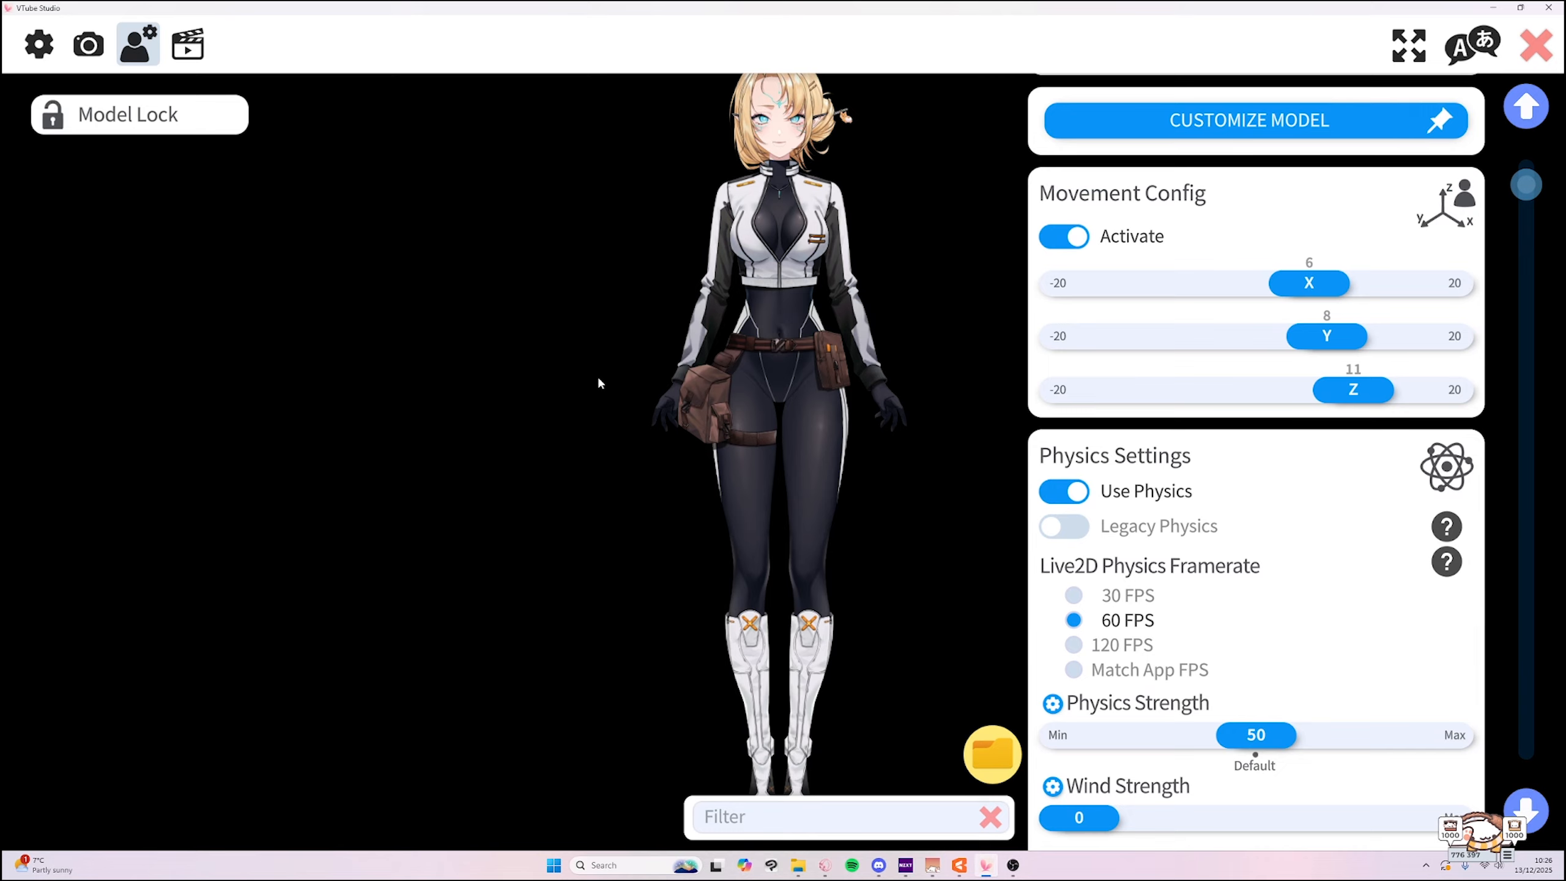
pyautogui.click(191, 51)
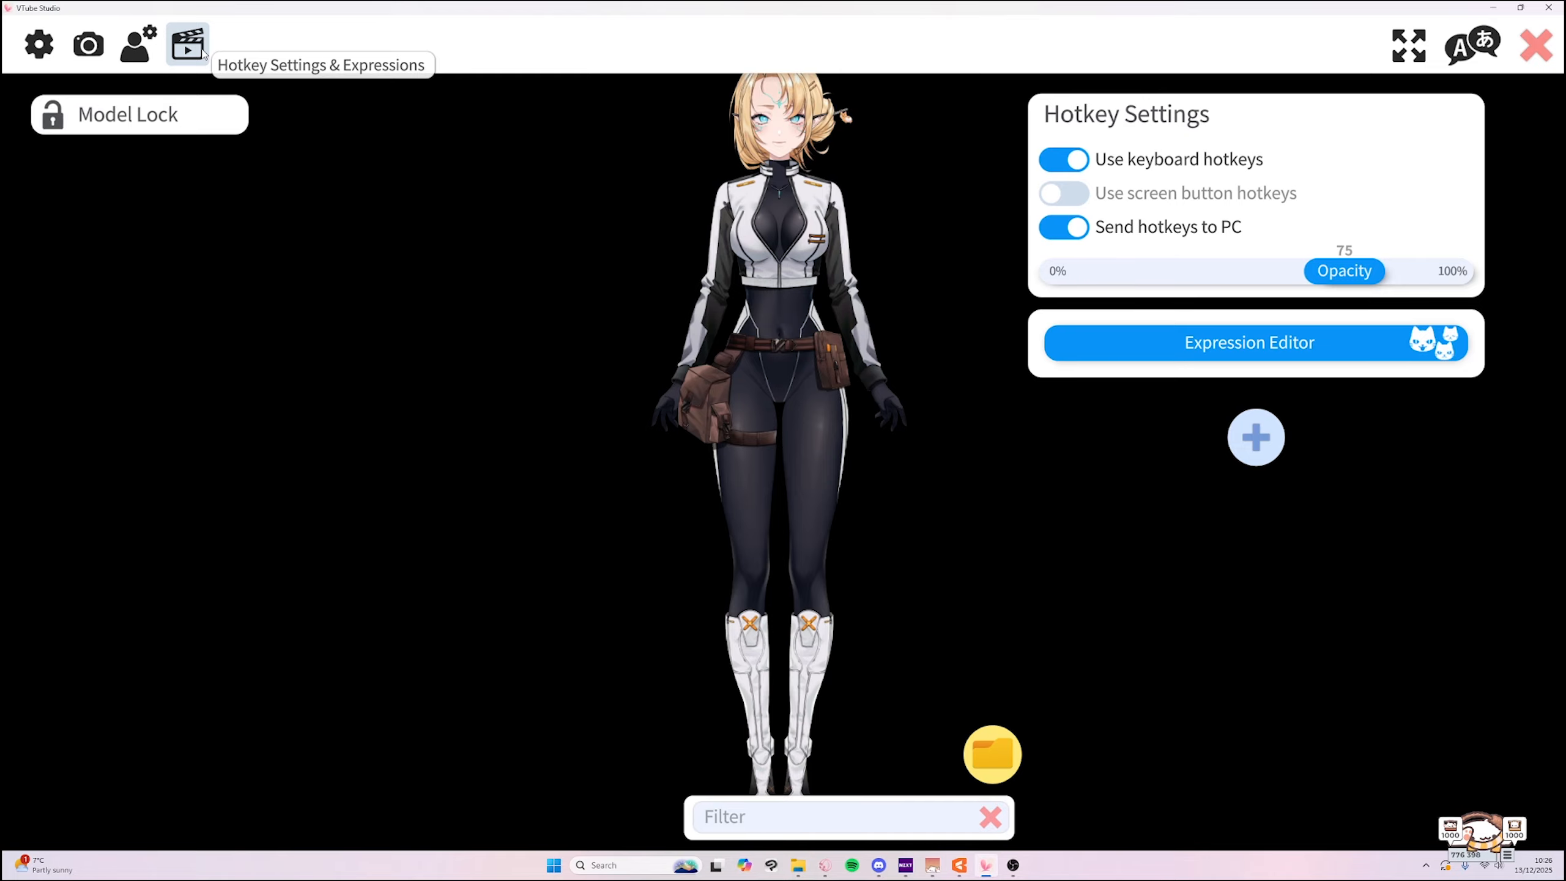
pyautogui.click(1257, 437)
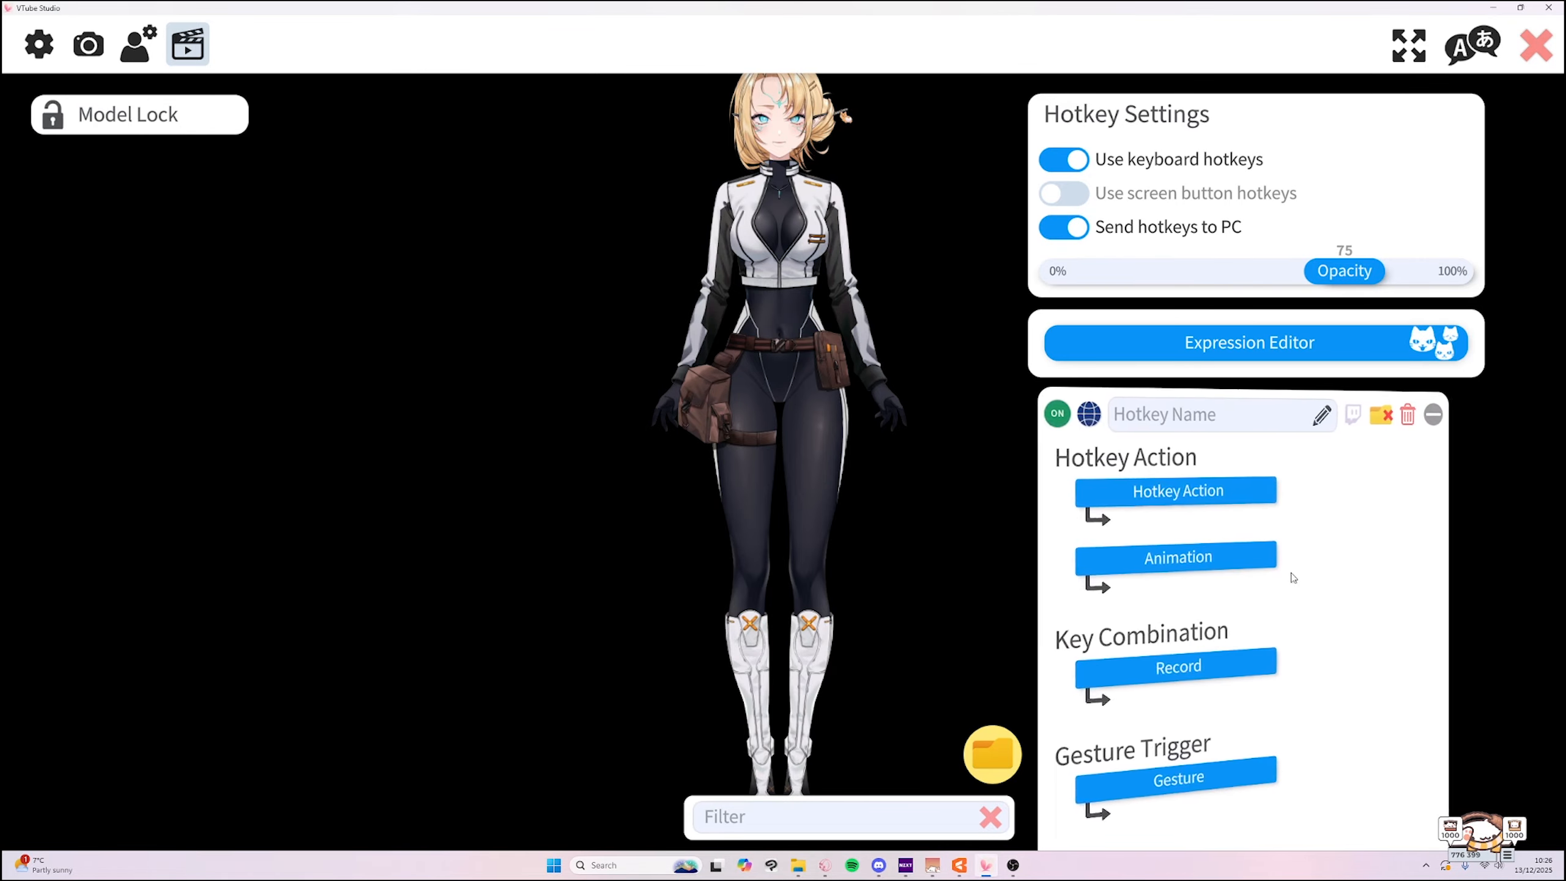
pyautogui.click(1189, 488)
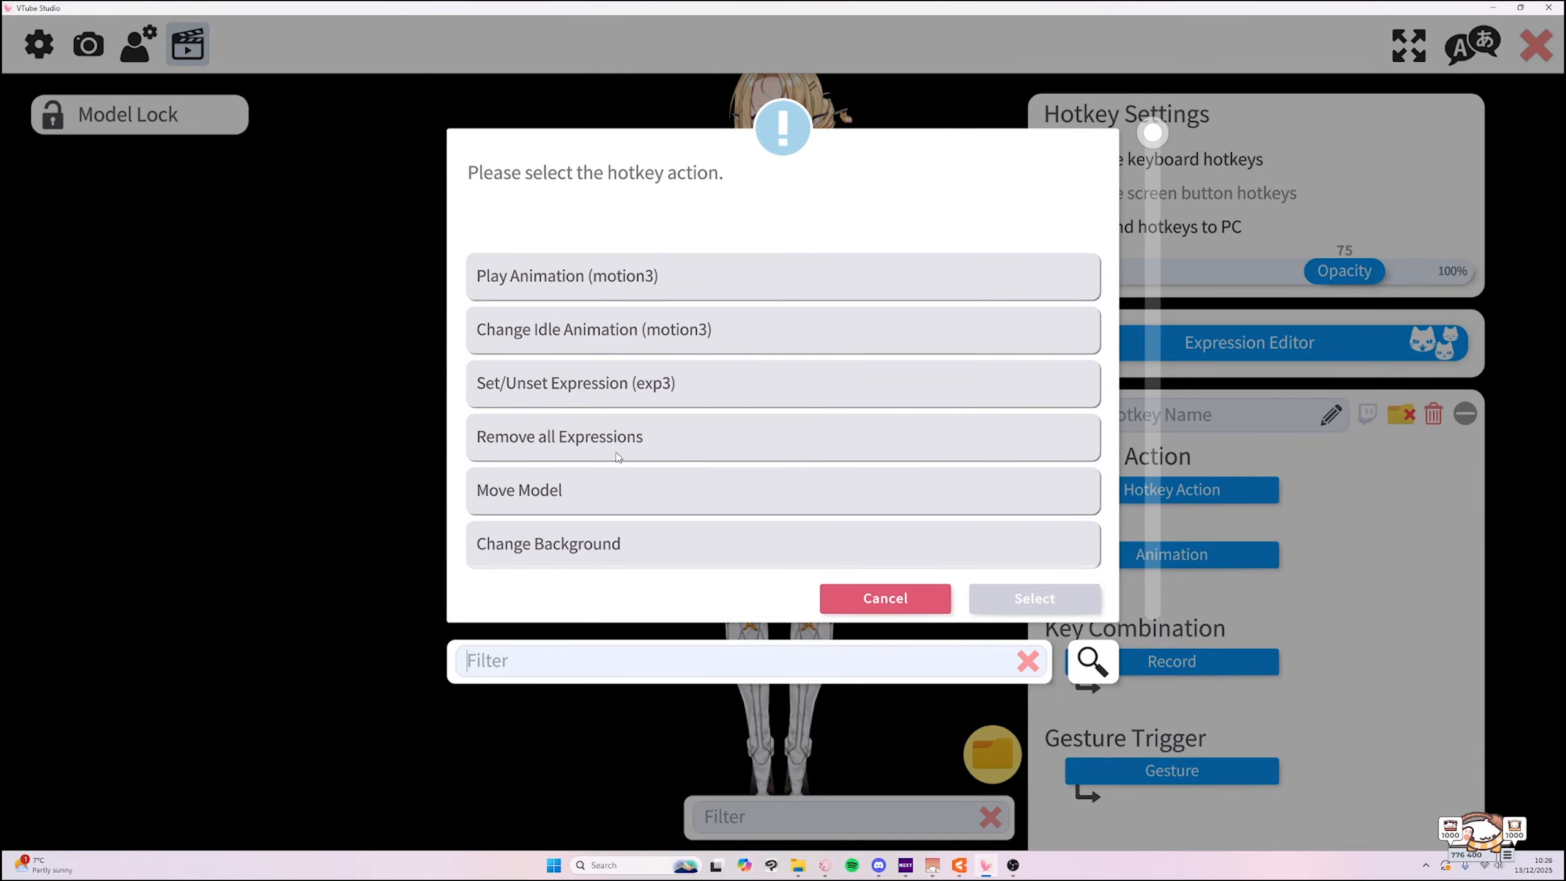
pyautogui.click(645, 389)
pyautogui.click(1048, 600)
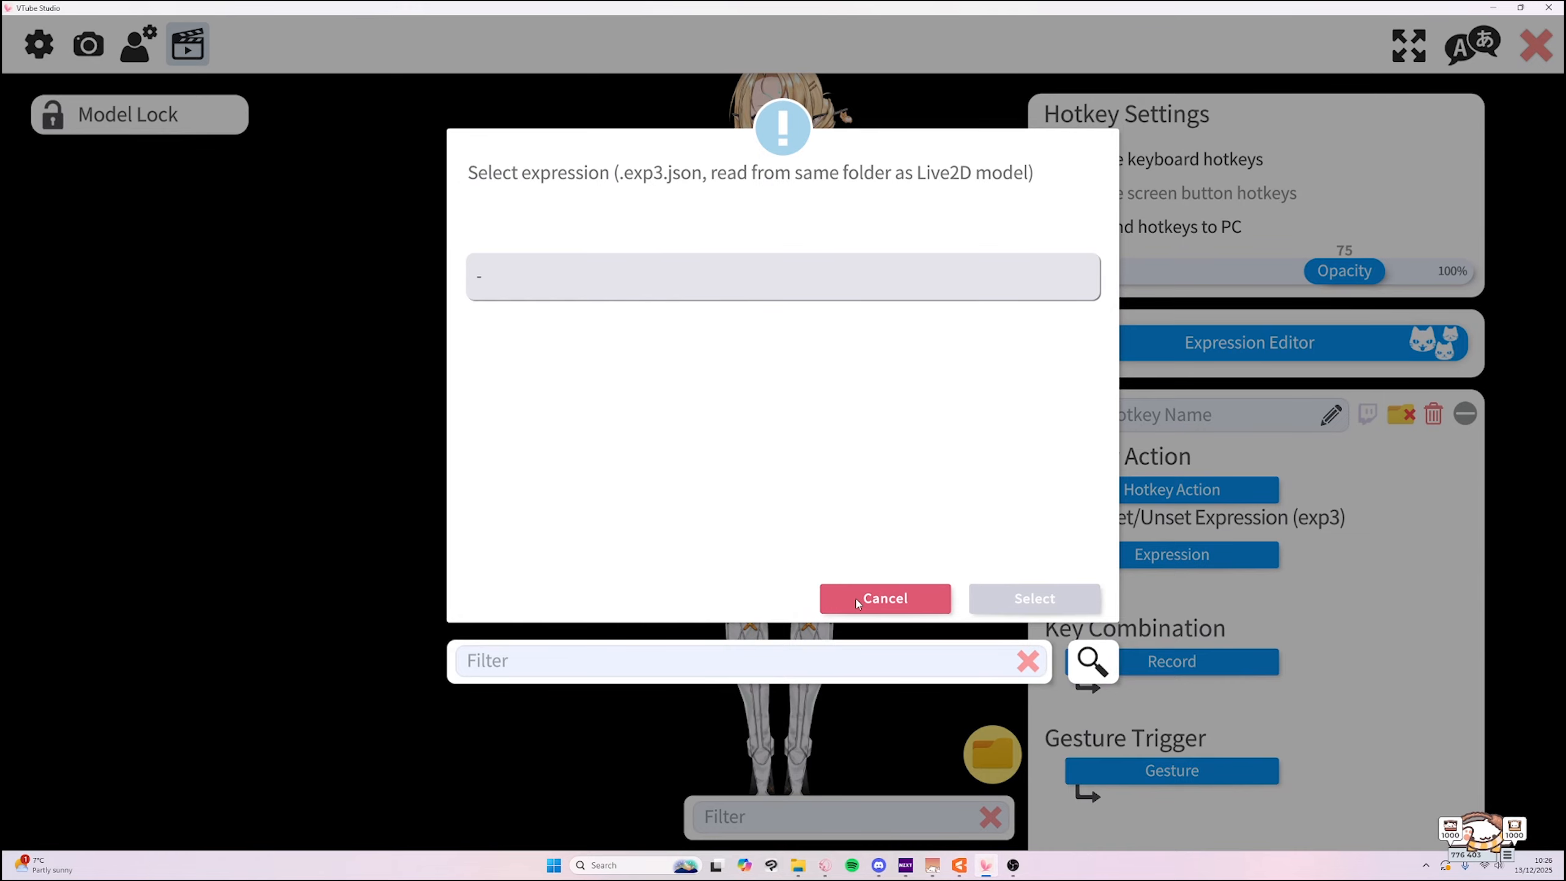
pyautogui.click(858, 602)
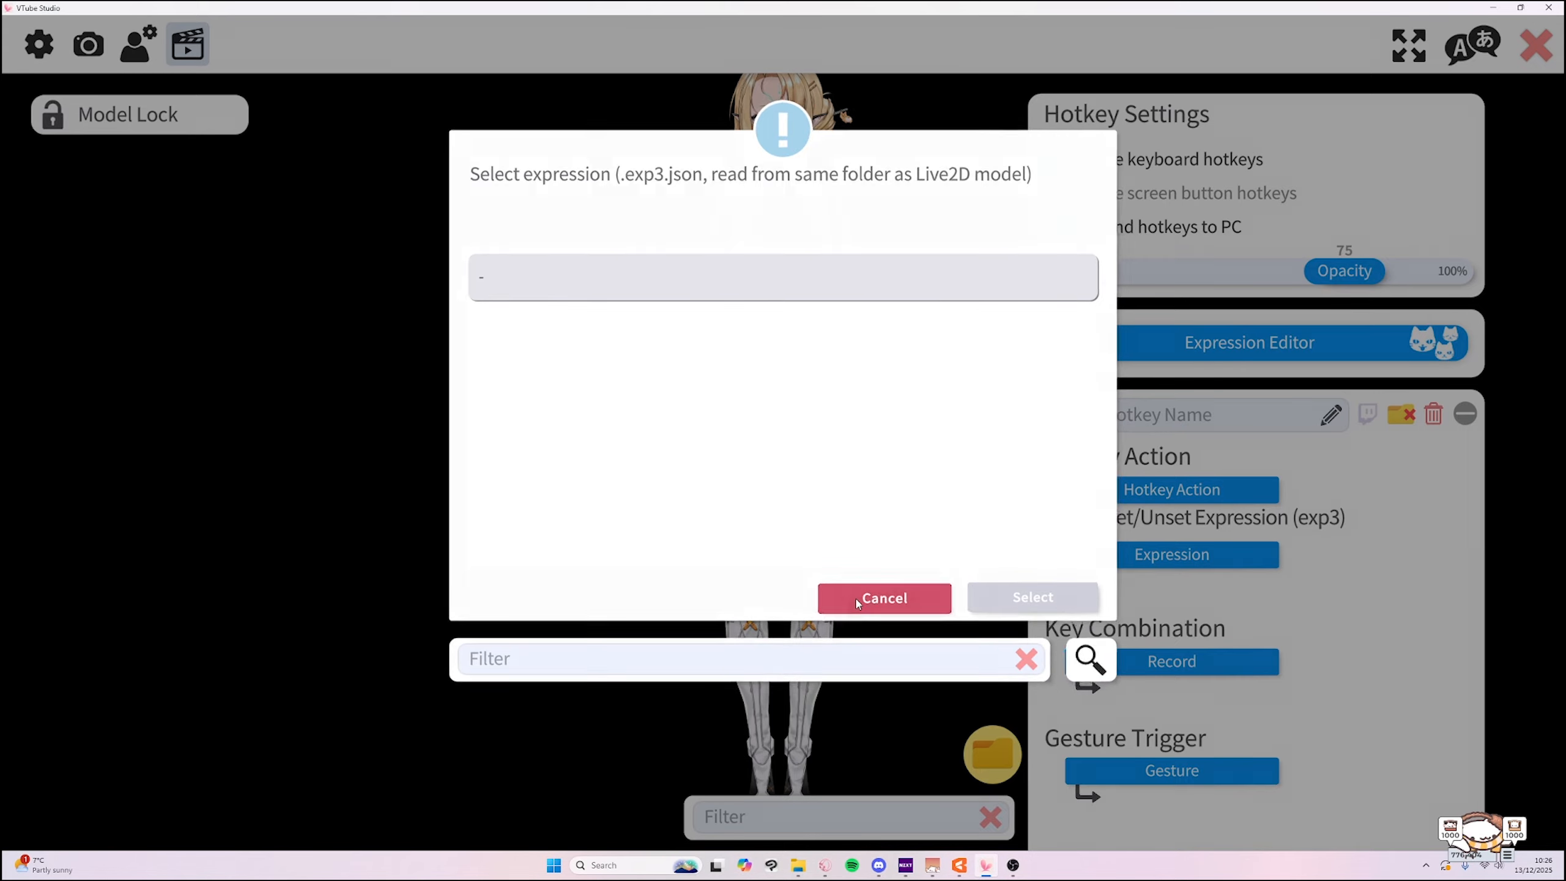
pyautogui.click(1432, 416)
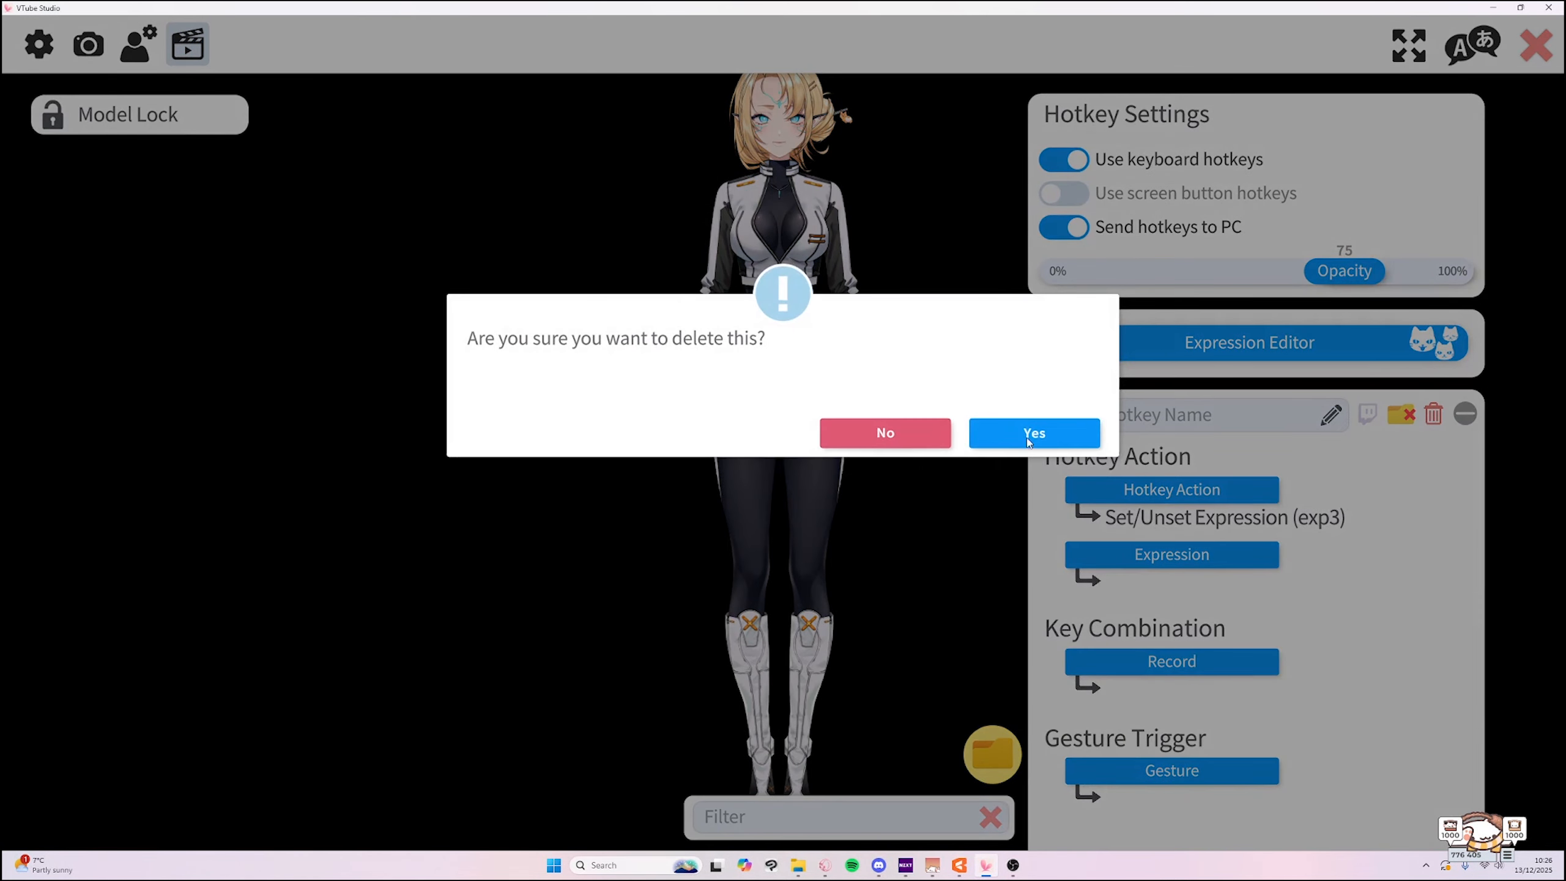
pyautogui.click(987, 434)
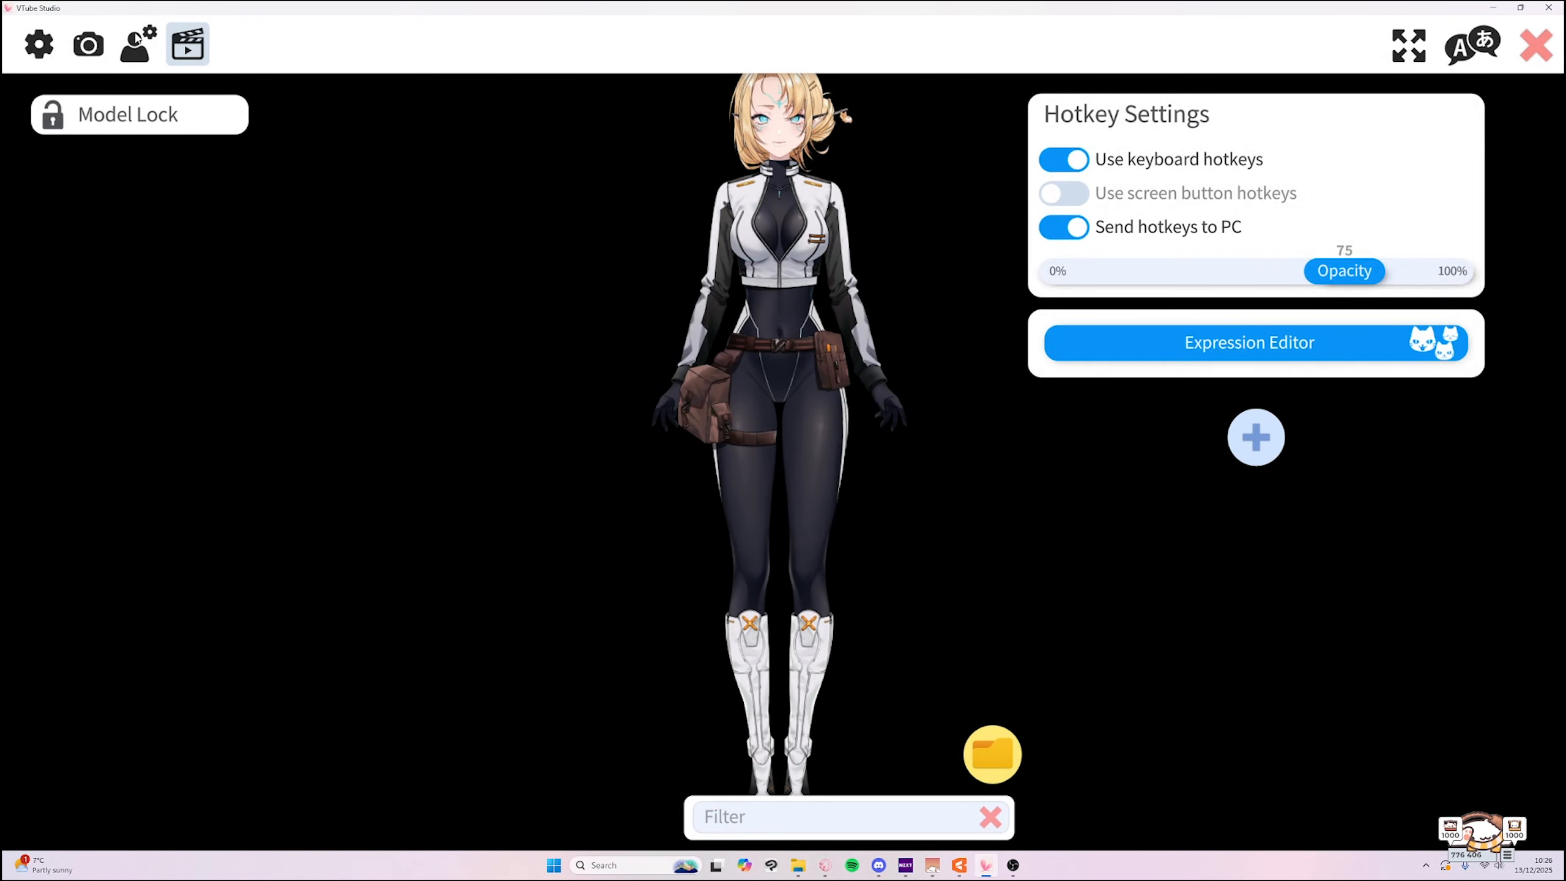
# Set the X, Y and Z values in the model's Movement Config to 0.
pyautogui.click(138, 43)
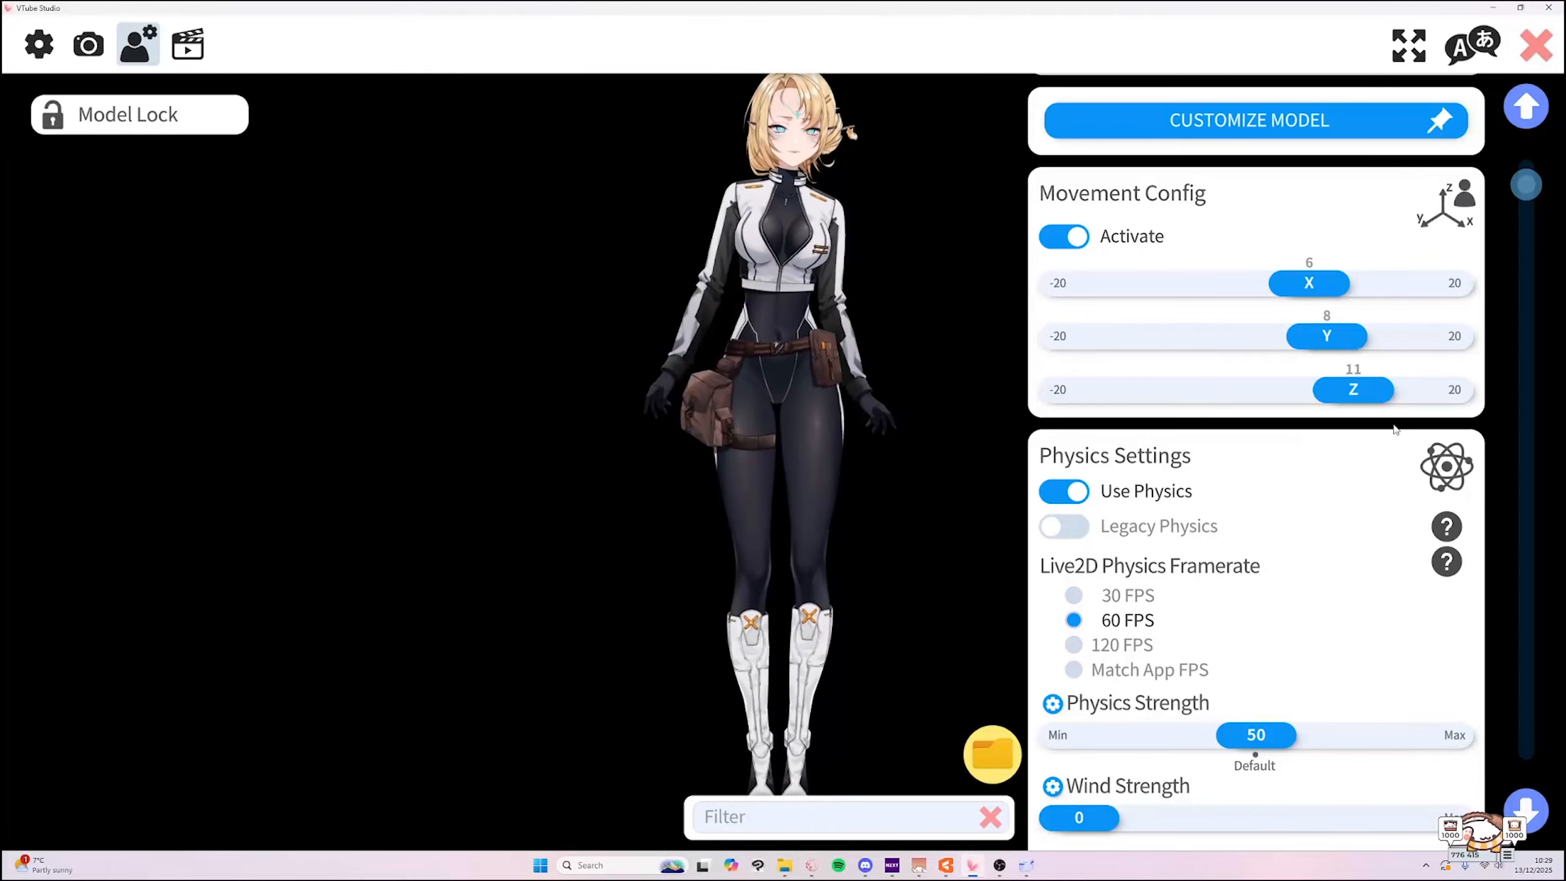
pyautogui.scroll(2, 1326, 450)
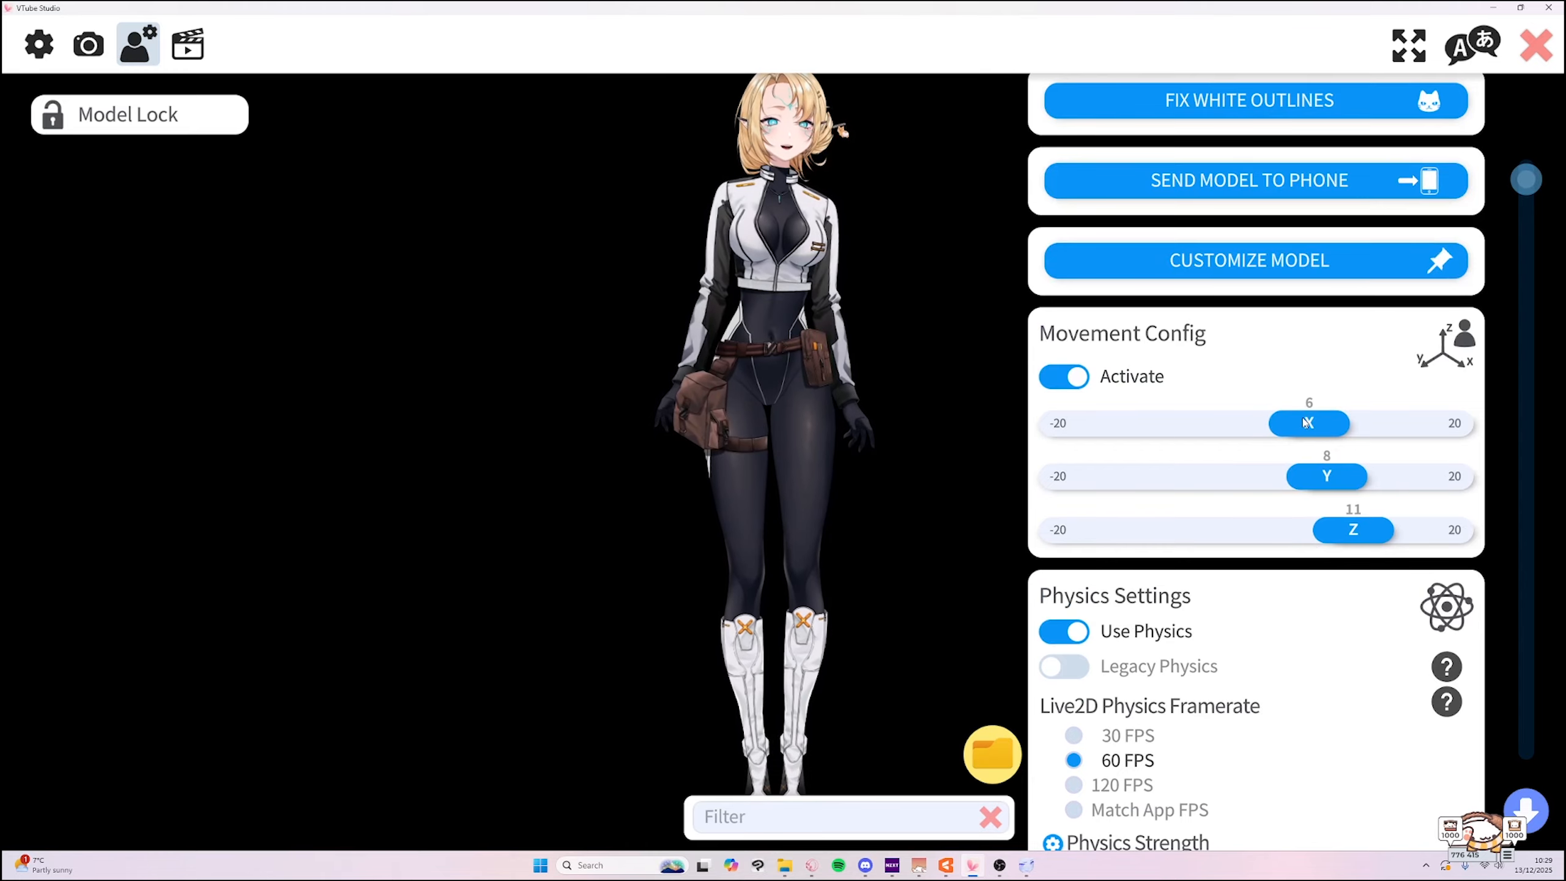
pyautogui.moveTo(1306, 423); pyautogui.dragTo(1254, 424)
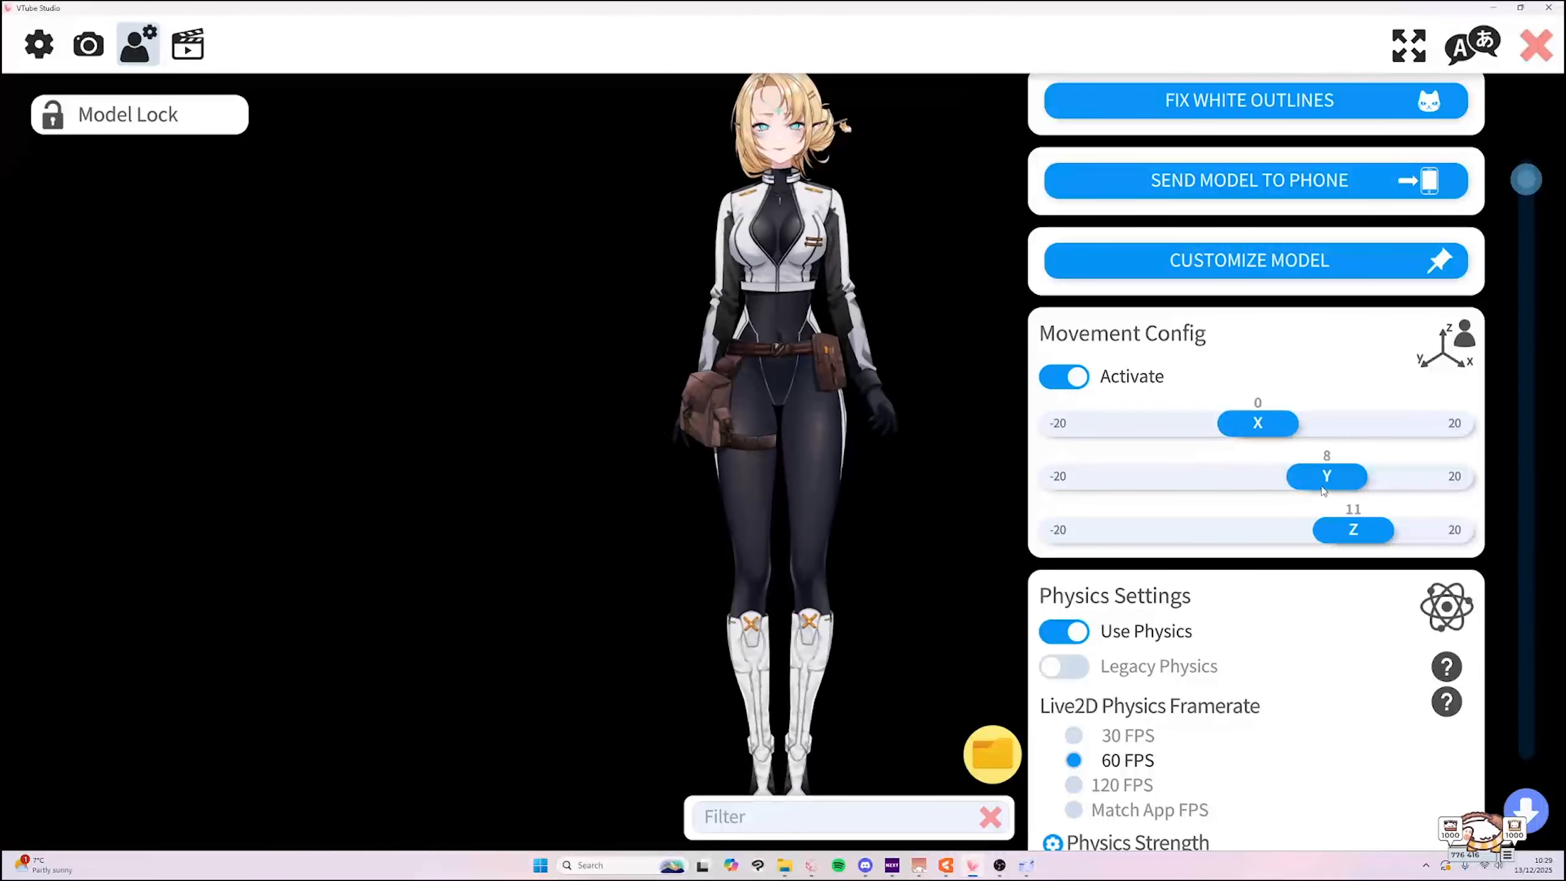
pyautogui.moveTo(1322, 488); pyautogui.dragTo(1258, 487)
pyautogui.moveTo(1350, 537); pyautogui.dragTo(1263, 551)
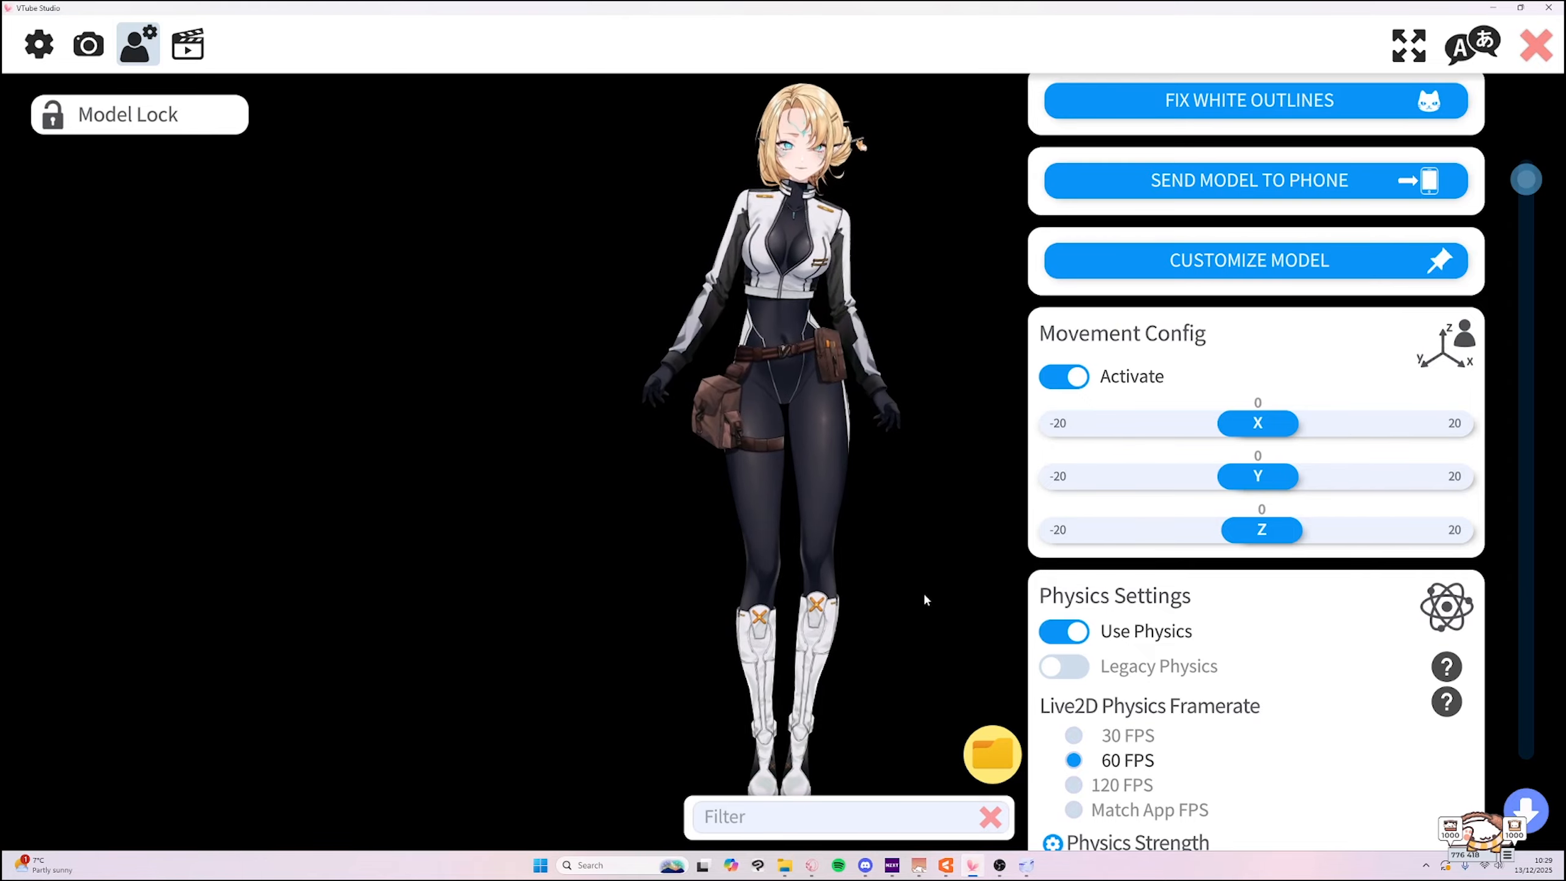
# Set the Face Up/Down Rotation input range to a maximum of 30 and a minimum of -30.
pyautogui.moveTo(1525, 193); pyautogui.dragTo(1512, 232)
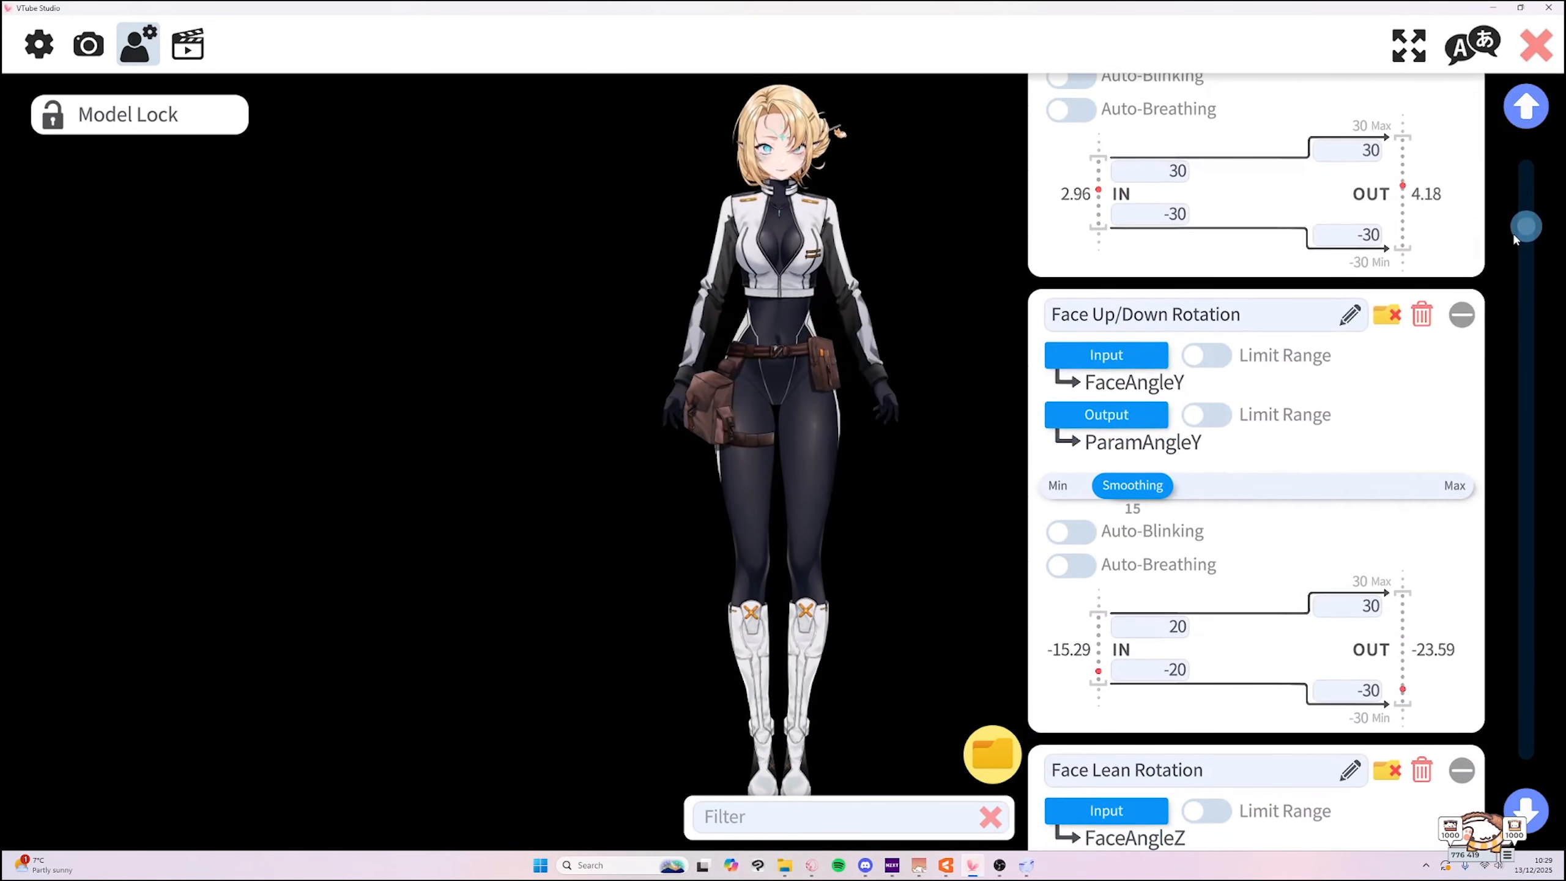
pyautogui.doubleClick(1177, 628)
pyautogui.write('3')
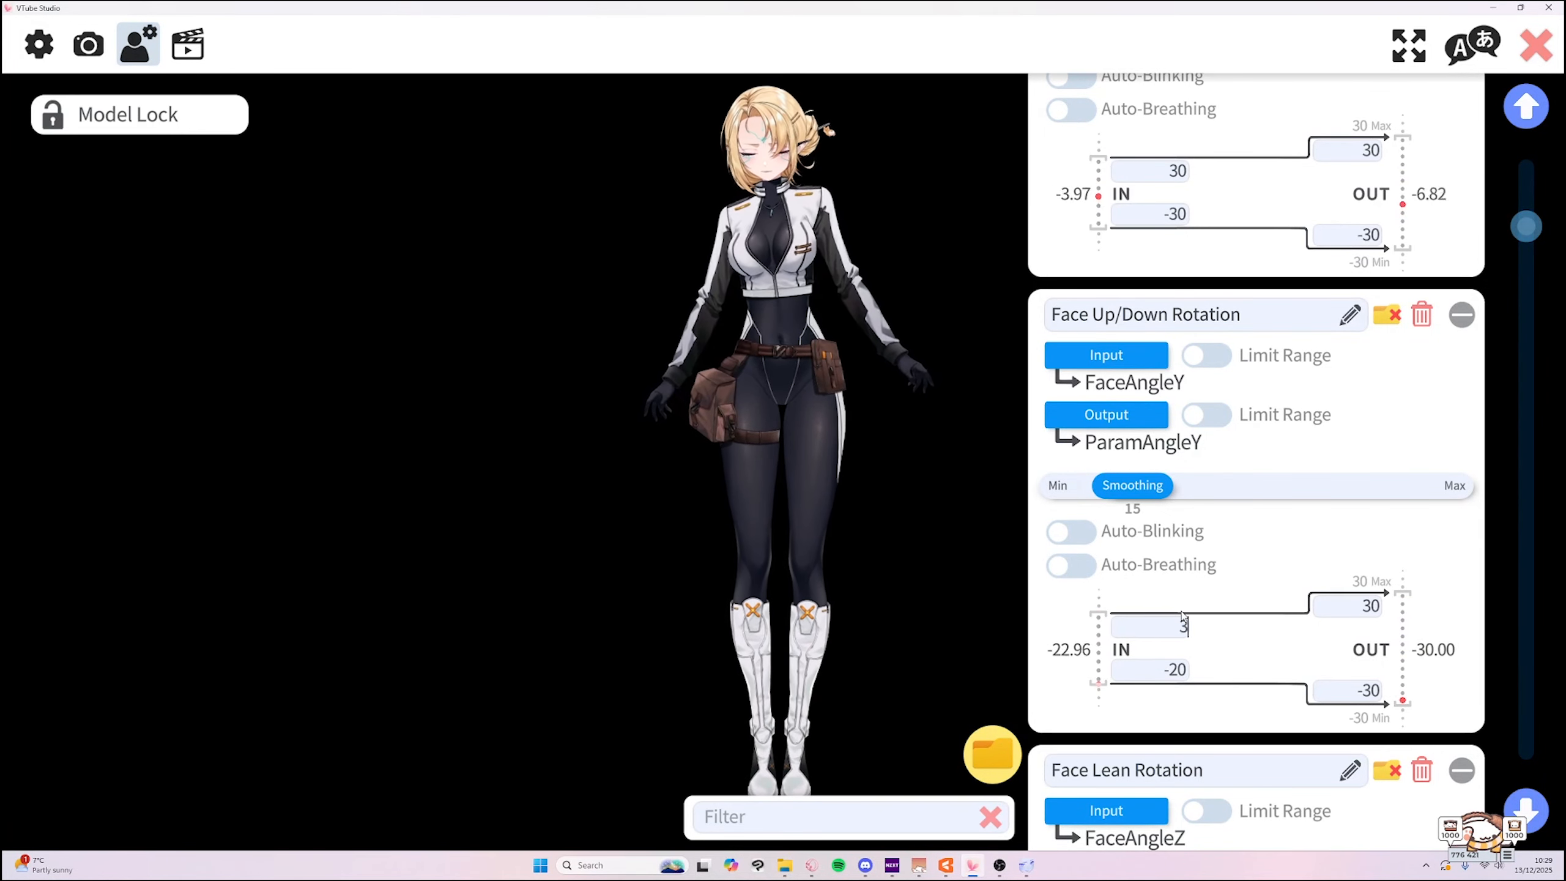
pyautogui.write('0')
pyautogui.click(1184, 669)
pyautogui.write('30')
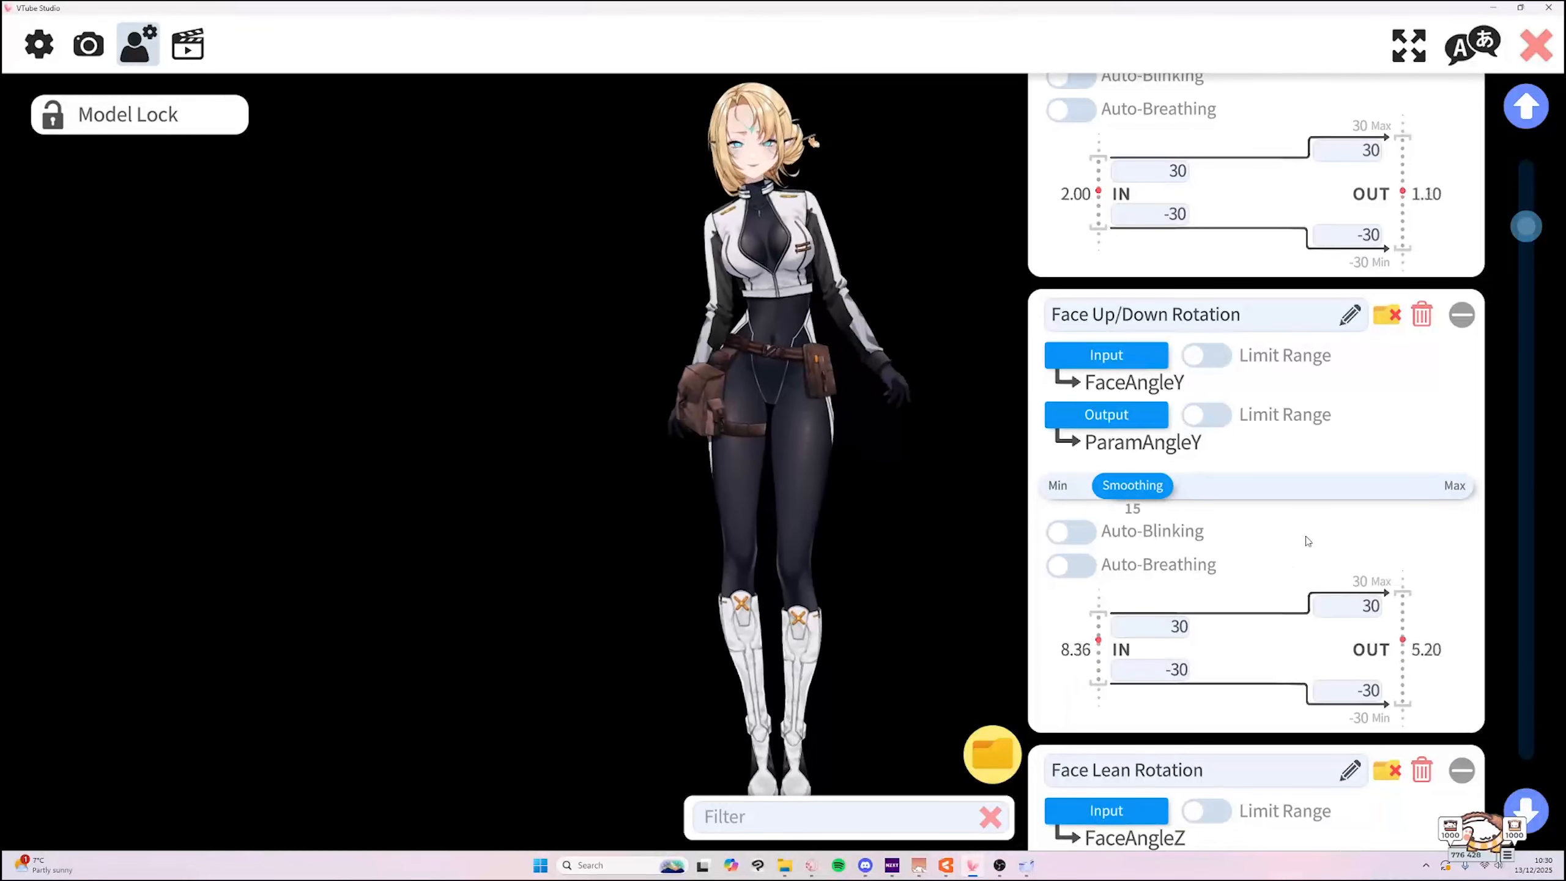
# Set the Face Left/Right Rotation input range to a maximum of 40 and a minimum of -40.
pyautogui.moveTo(1530, 228); pyautogui.dragTo(1542, 216)
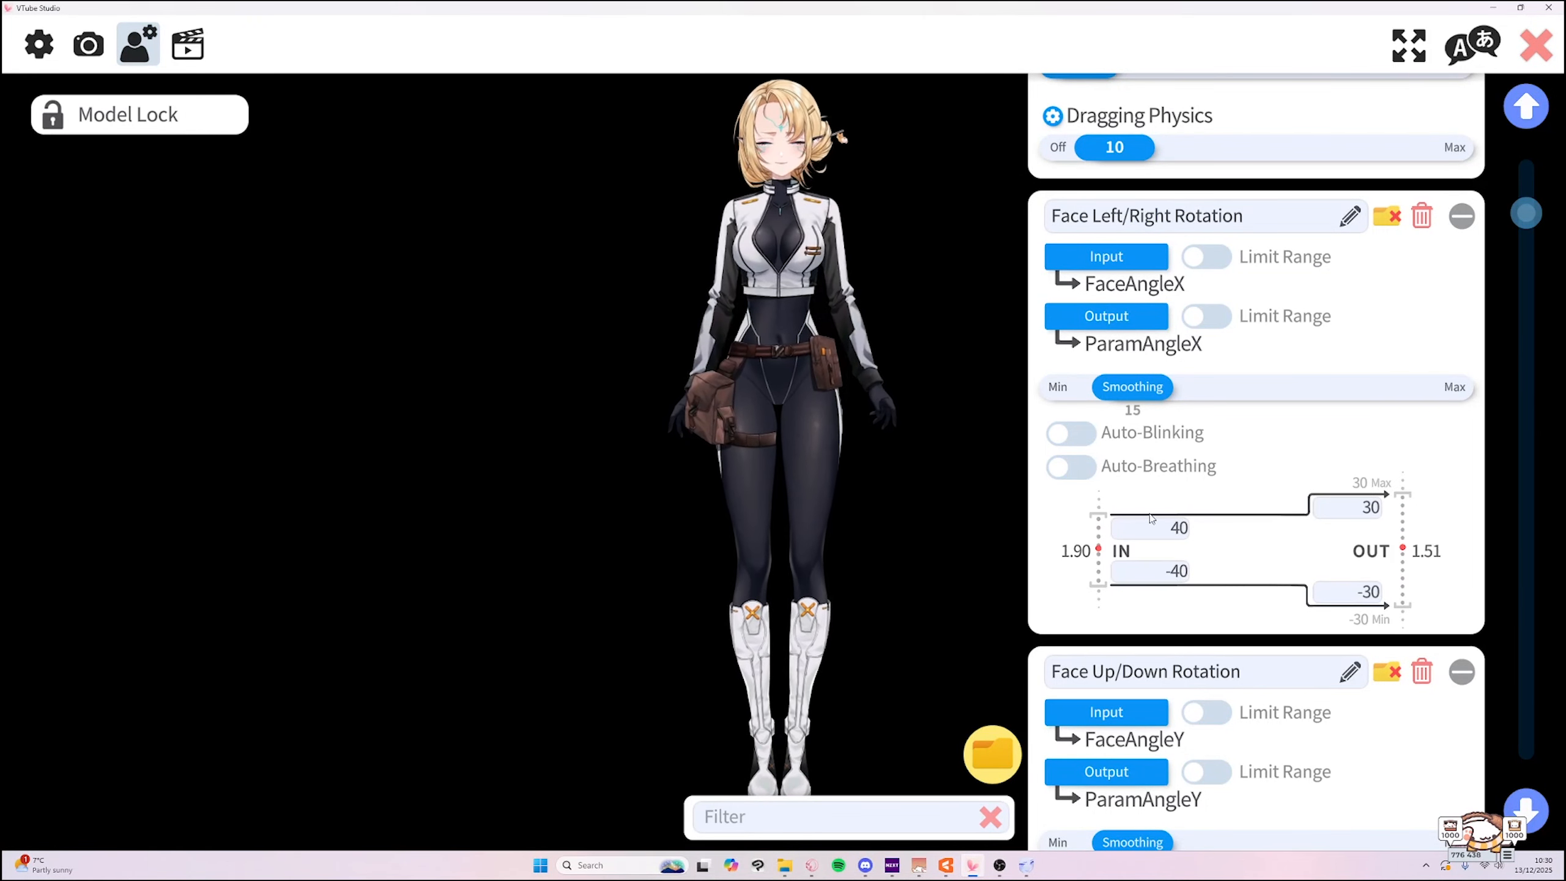
pyautogui.scroll(-10, 1151, 518)
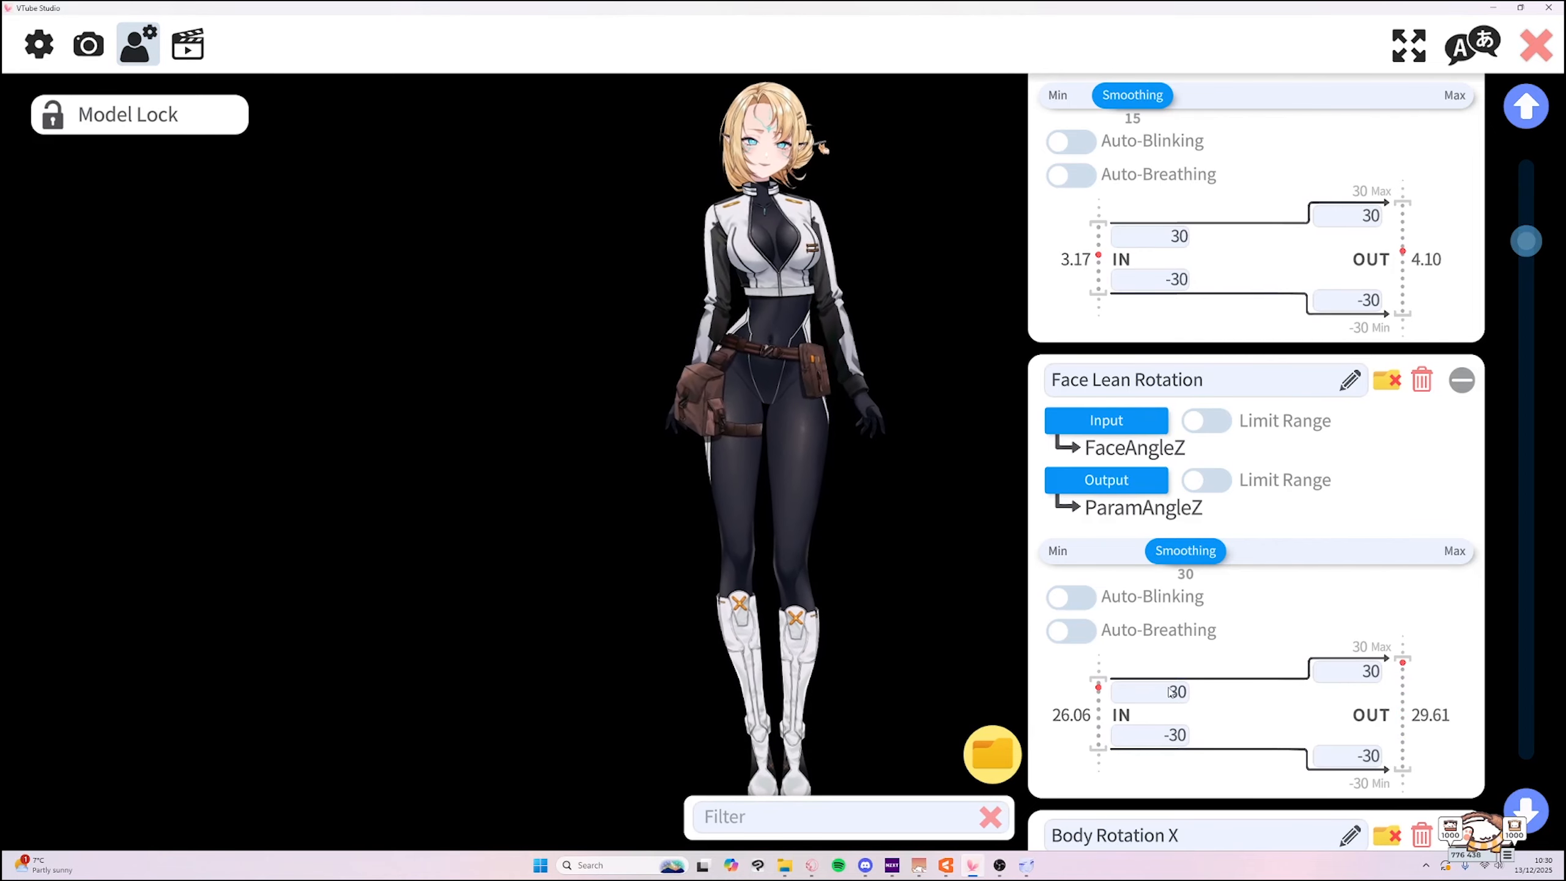
# Set the Face Lean Rotation input range to a maximum of 40 and a minimum of -40.
pyautogui.doubleClick(1169, 693)
pyautogui.write('40')
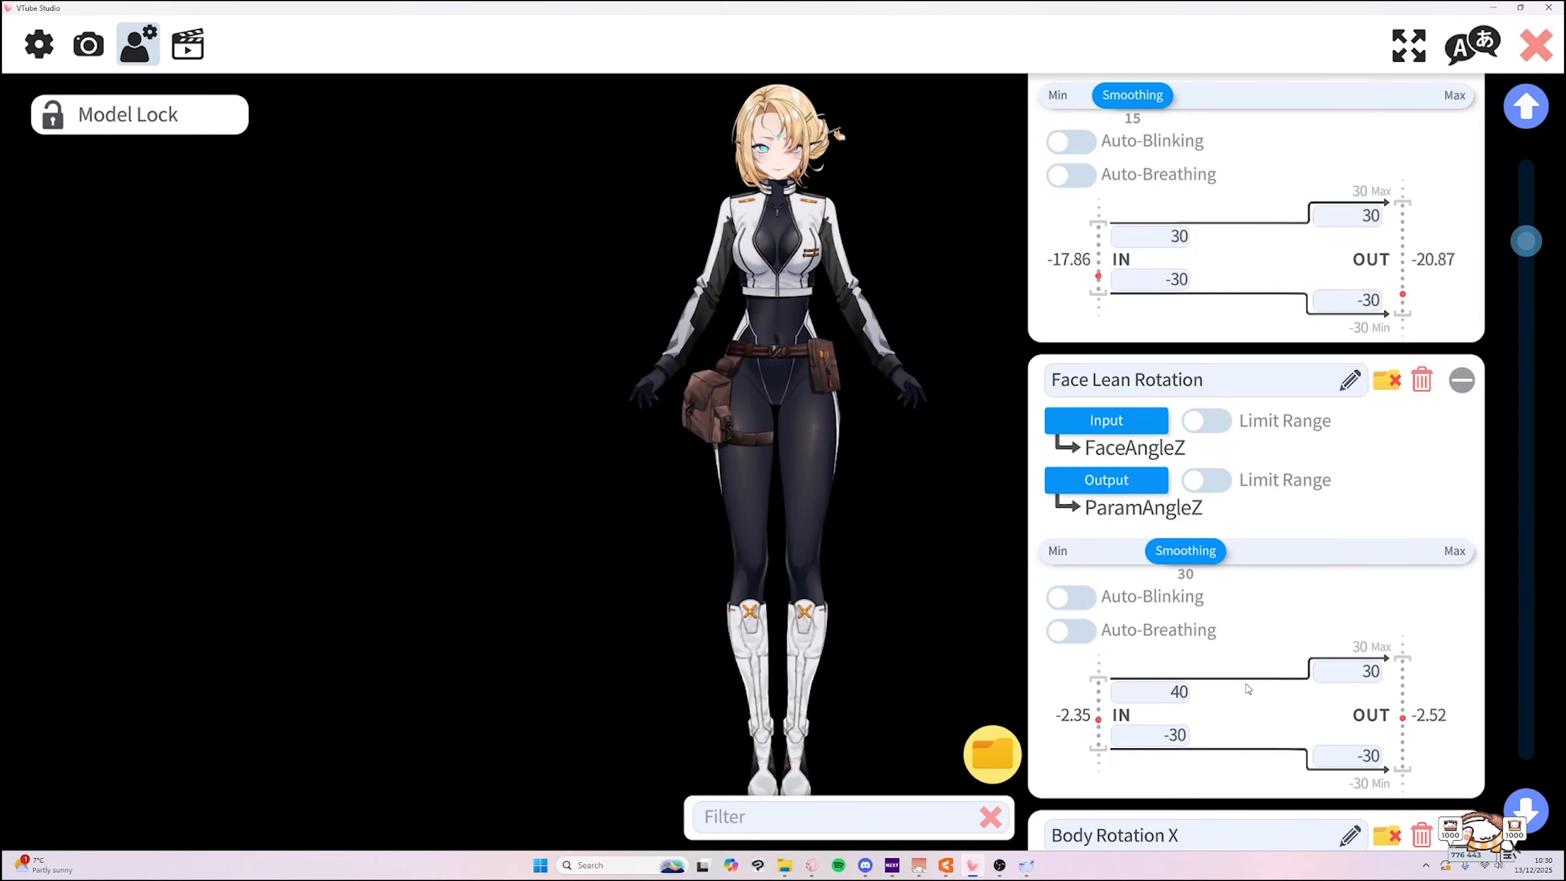
pyautogui.doubleClick(1177, 734)
pyautogui.write('-')
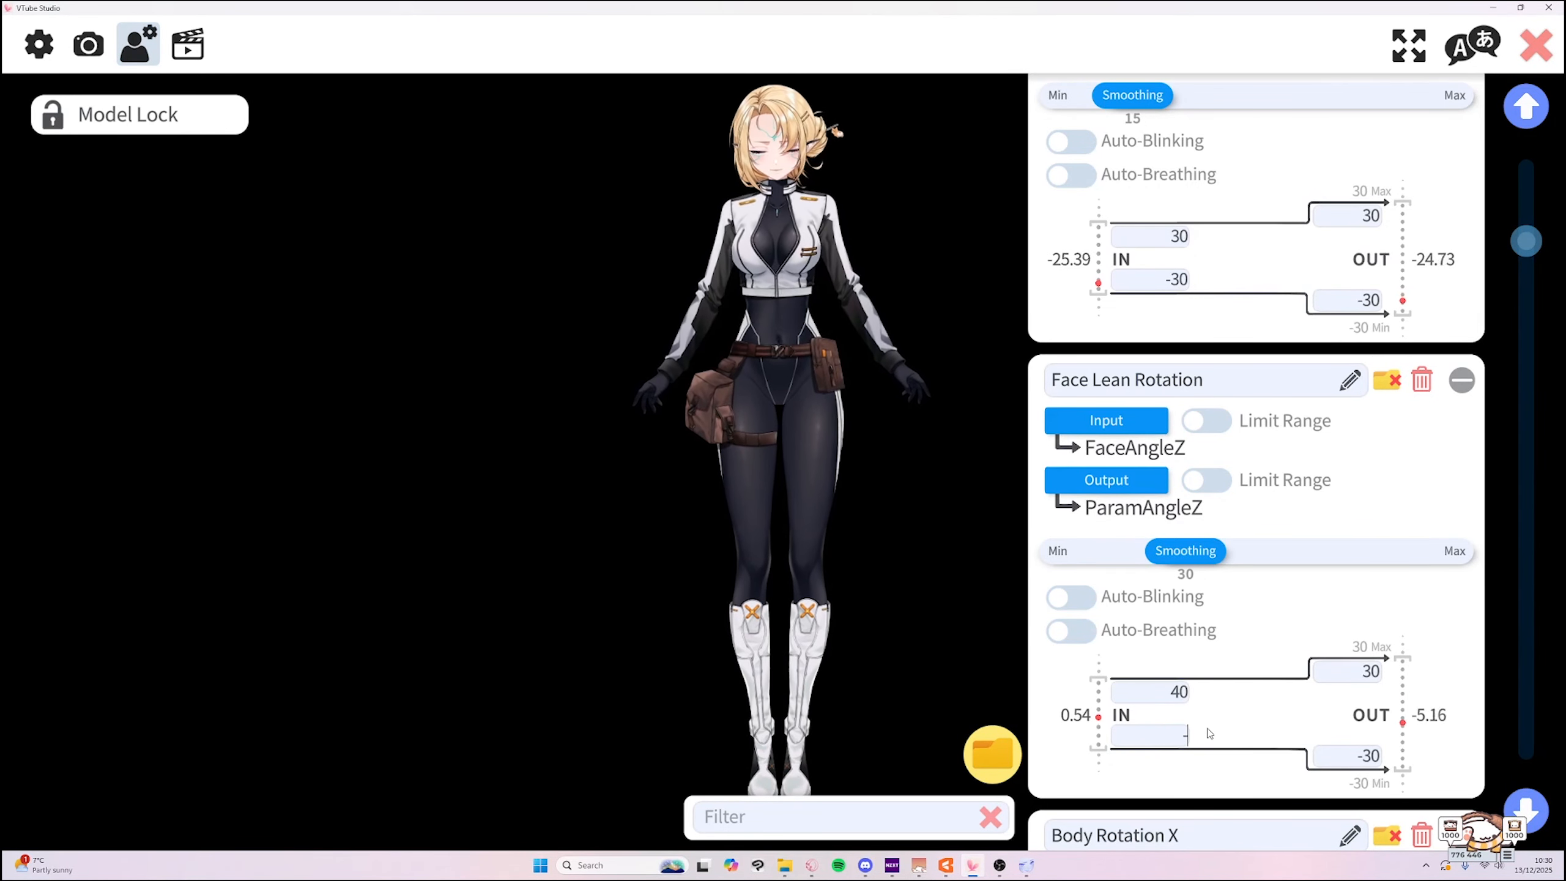
pyautogui.write('40')
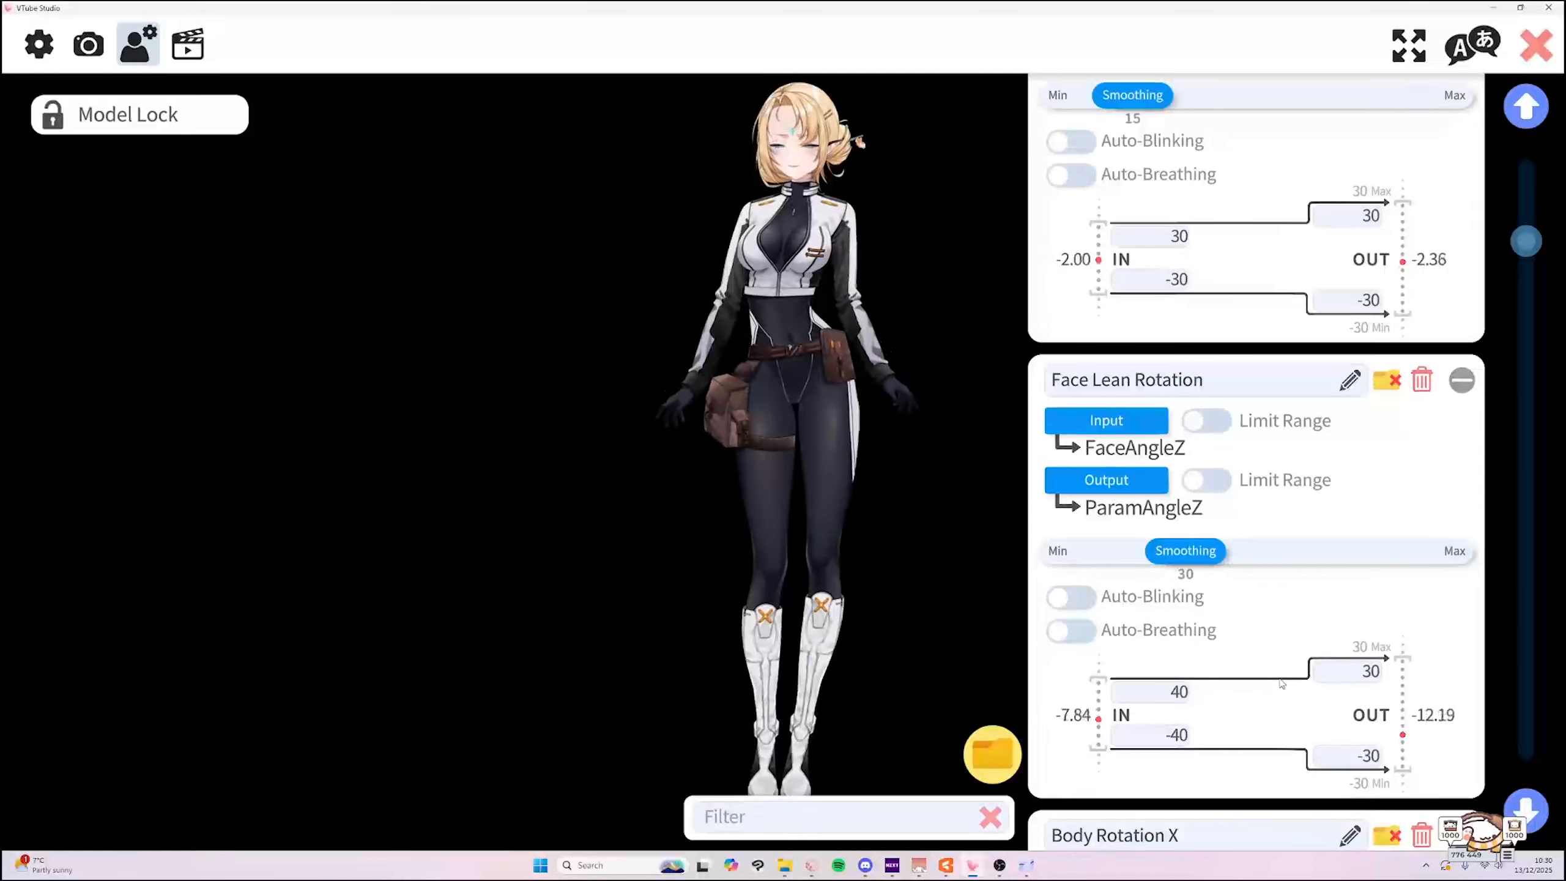
# Set the Body Rotation X input range to a maximum of 40 and a minimum of -40.
pyautogui.scroll(-5, 1281, 683)
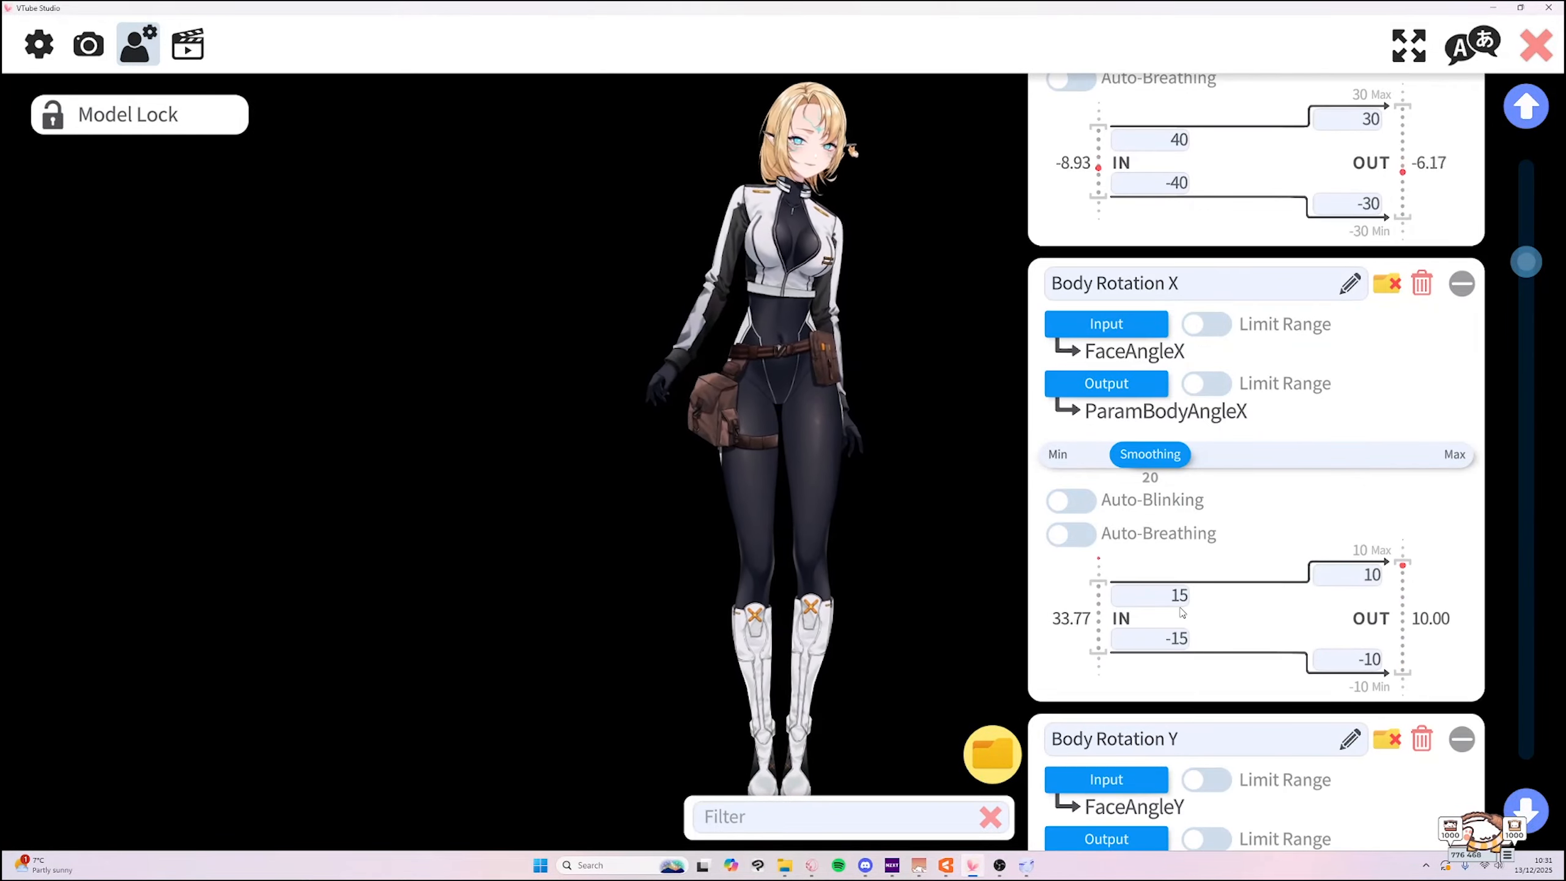
pyautogui.click(1174, 596)
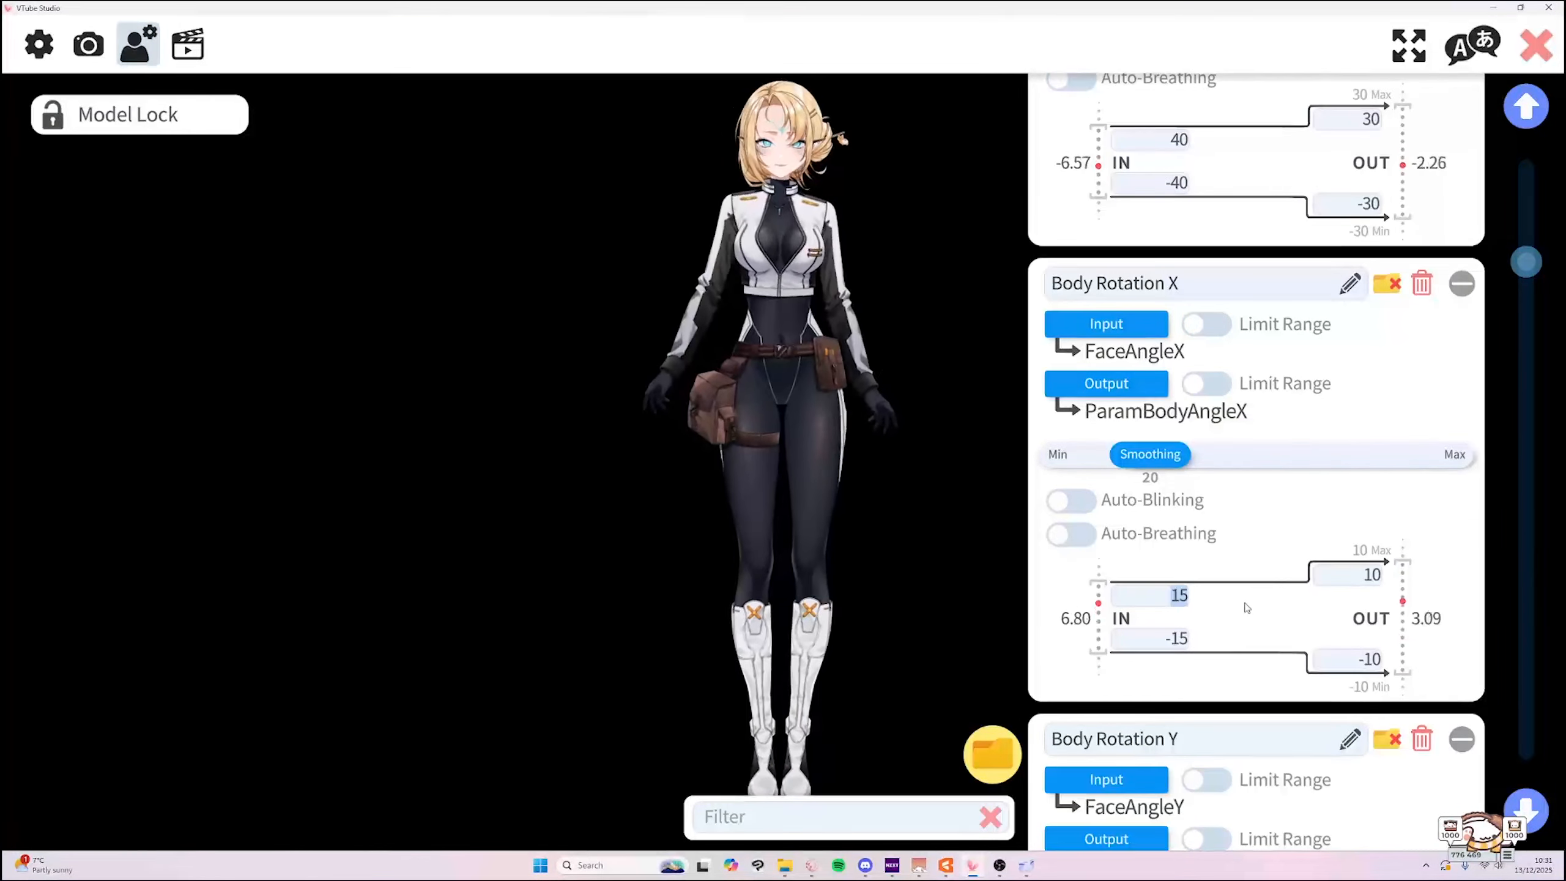
pyautogui.write('40')
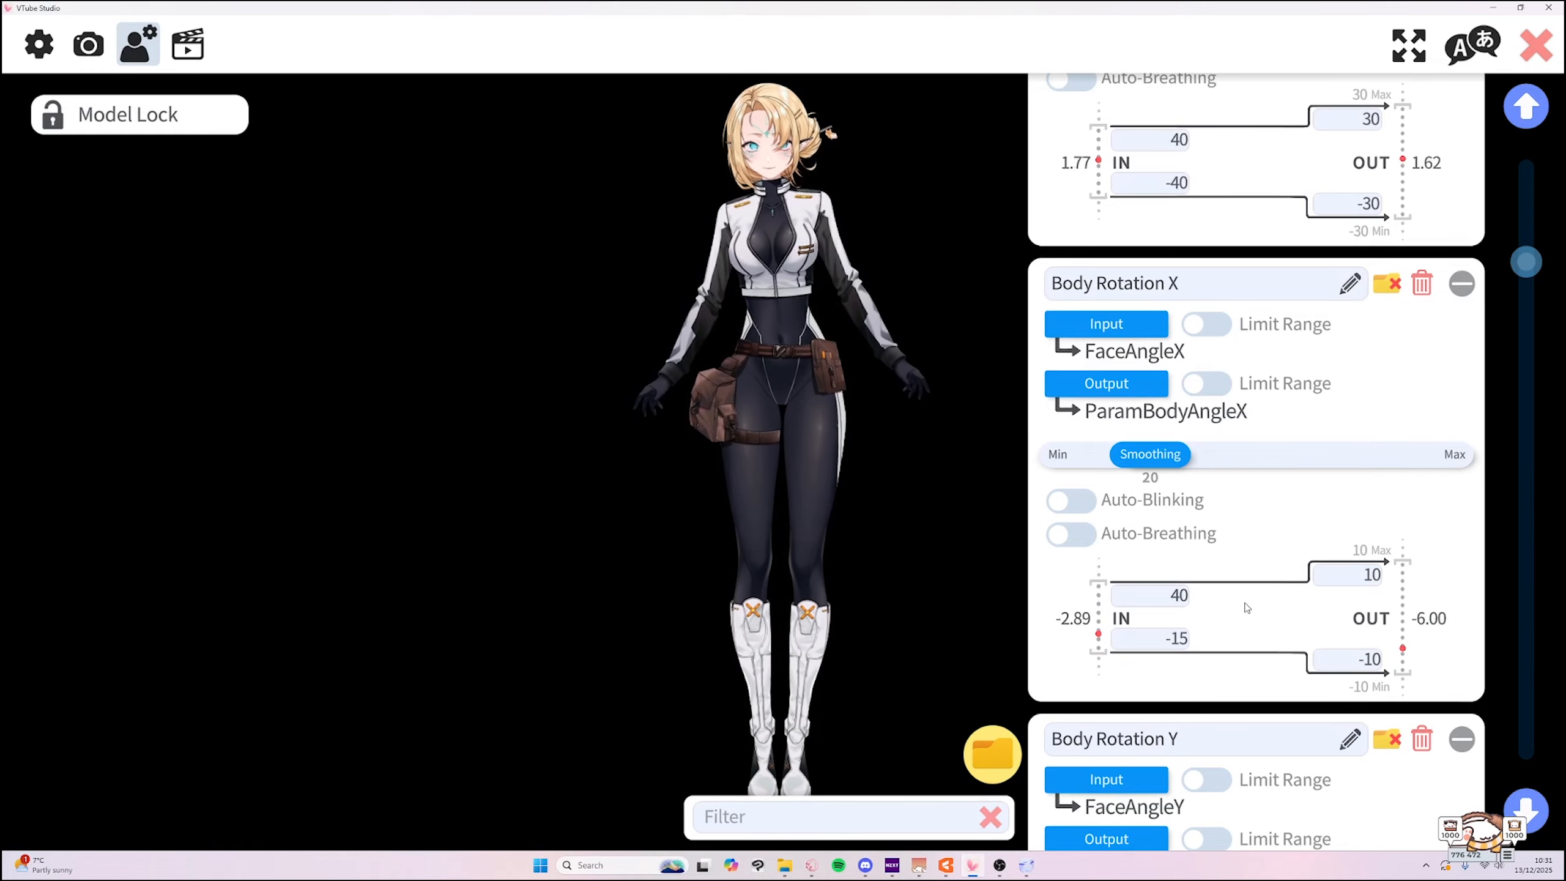
pyautogui.click(1181, 636)
pyautogui.write('-40')
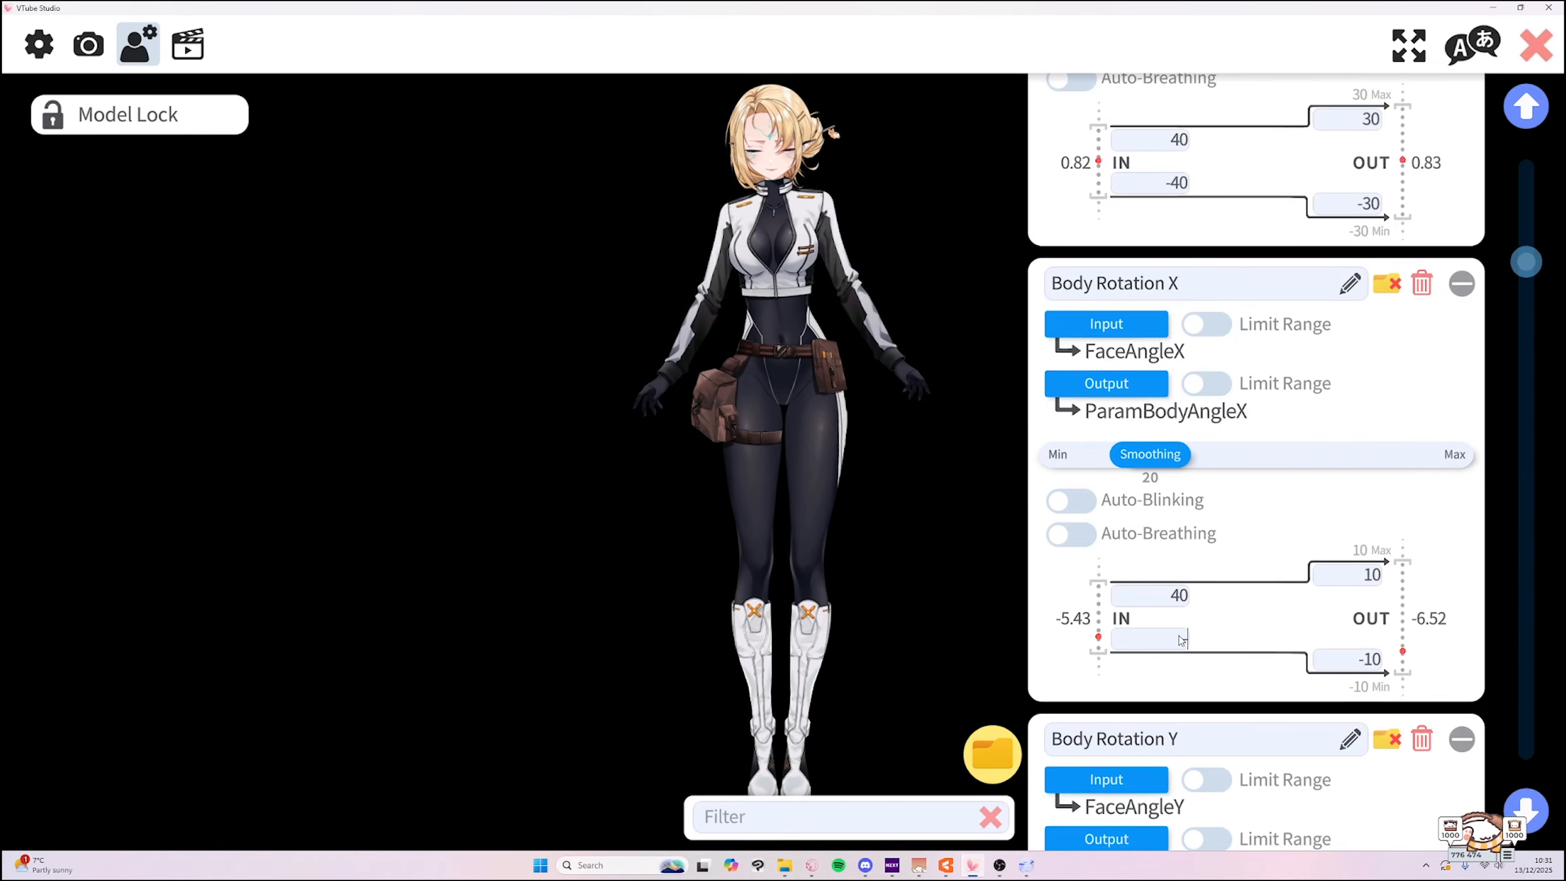
# Set the Body Rotation Y input range to a maximum of 30 and a minimum of -30.
pyautogui.scroll(-3, 1204, 678)
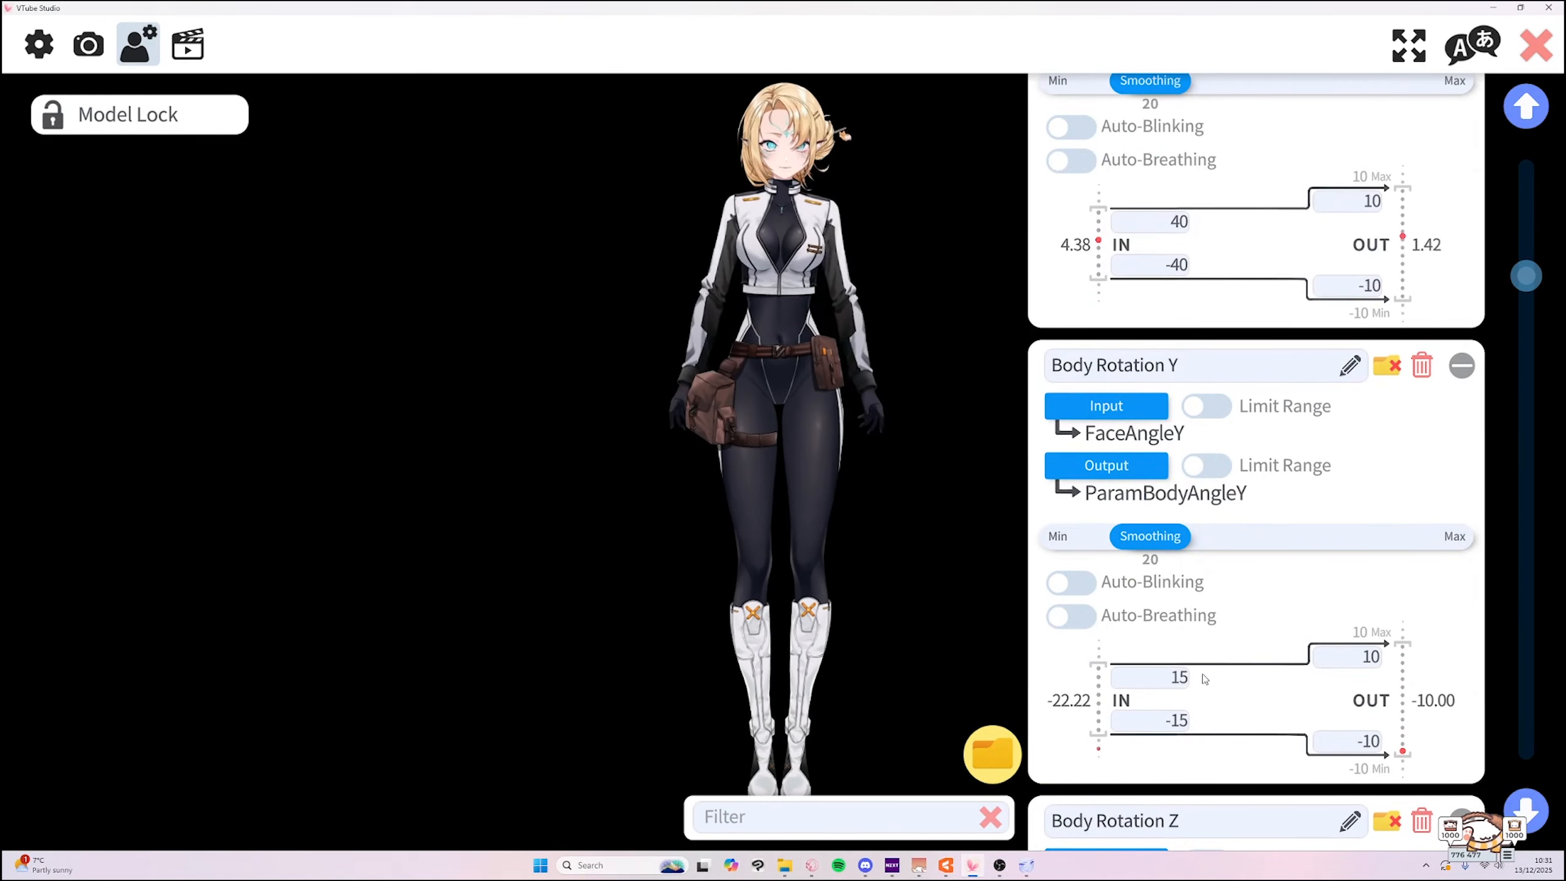
pyautogui.click(1172, 679)
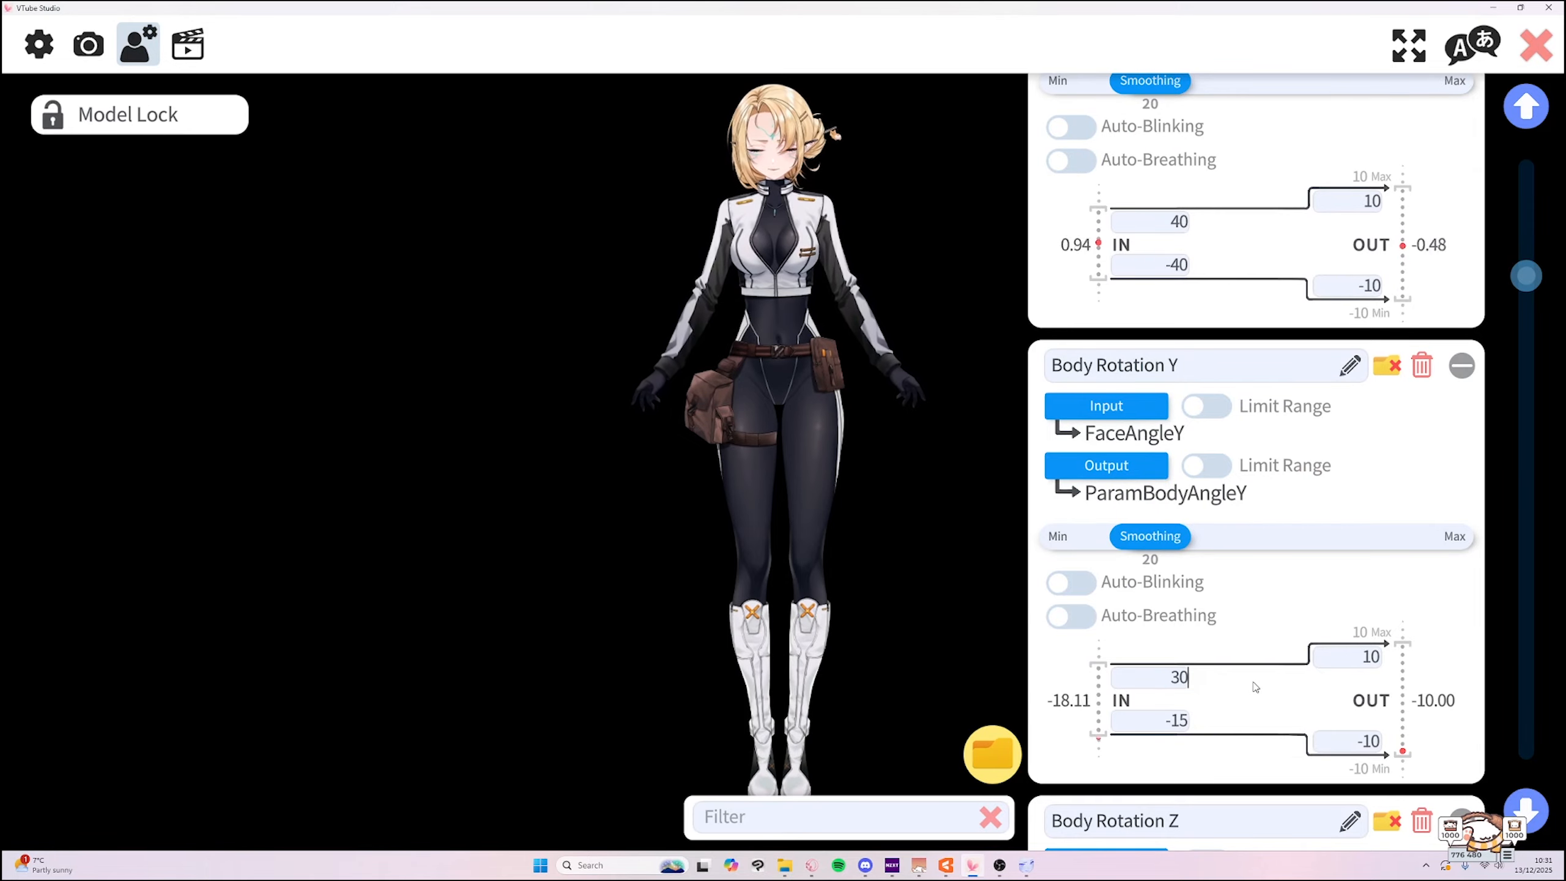
pyautogui.click(1175, 722)
pyautogui.write('-30')
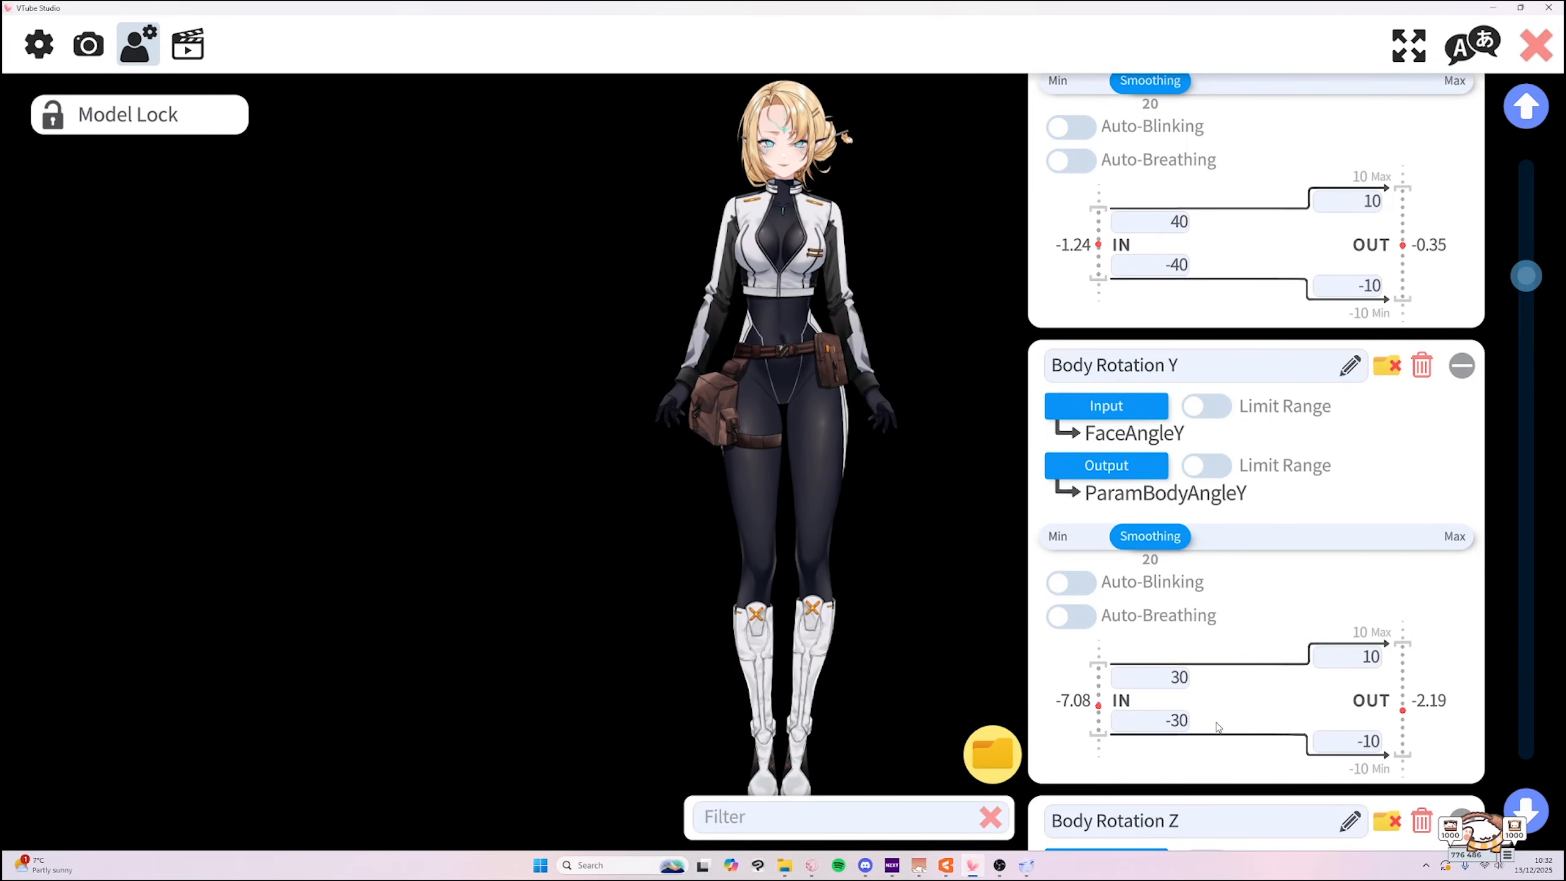
# Set the Body Rotation Z input range to a maximum of 35 and a minimum of -35.
pyautogui.scroll(-3, 1243, 722)
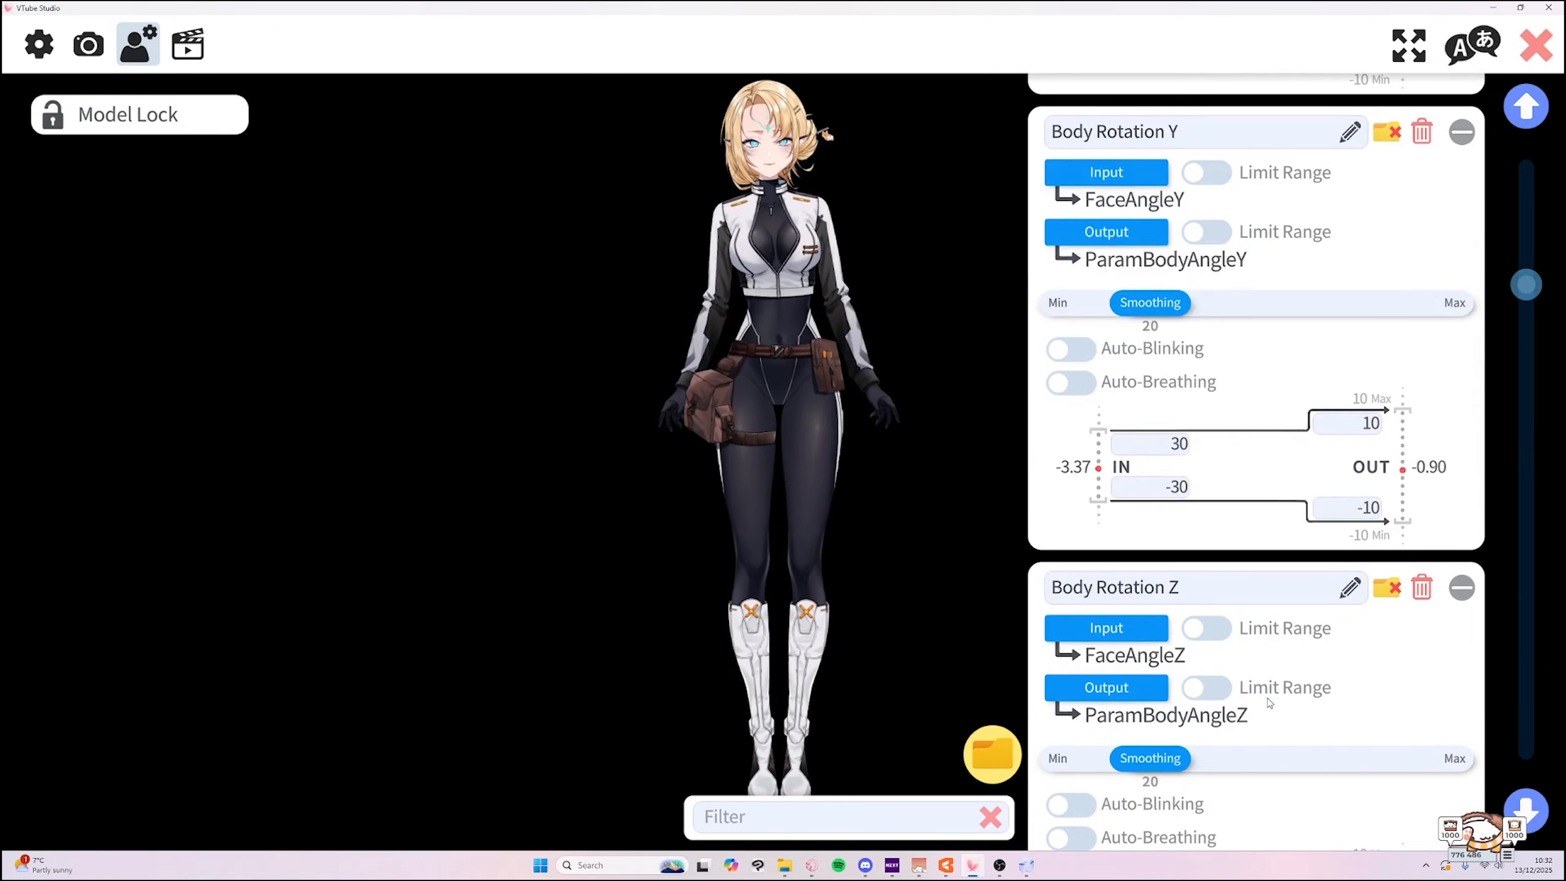
pyautogui.scroll(-3, 1274, 704)
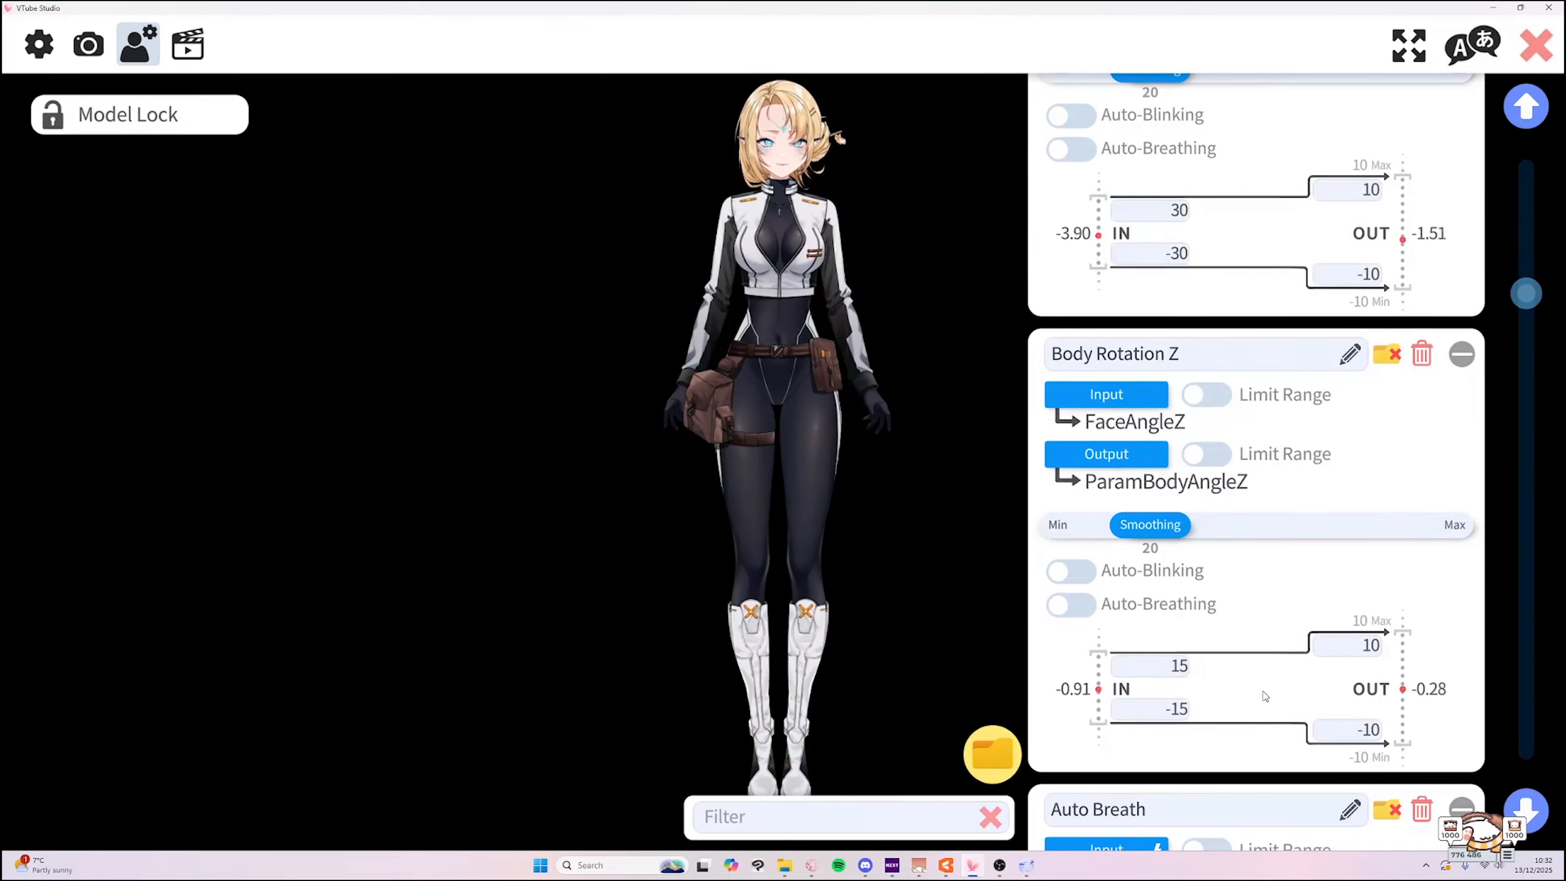
pyautogui.click(1175, 674)
pyautogui.write('40')
pyautogui.click(1181, 667)
pyautogui.write('35')
pyautogui.click(1168, 704)
pyautogui.write('-35')
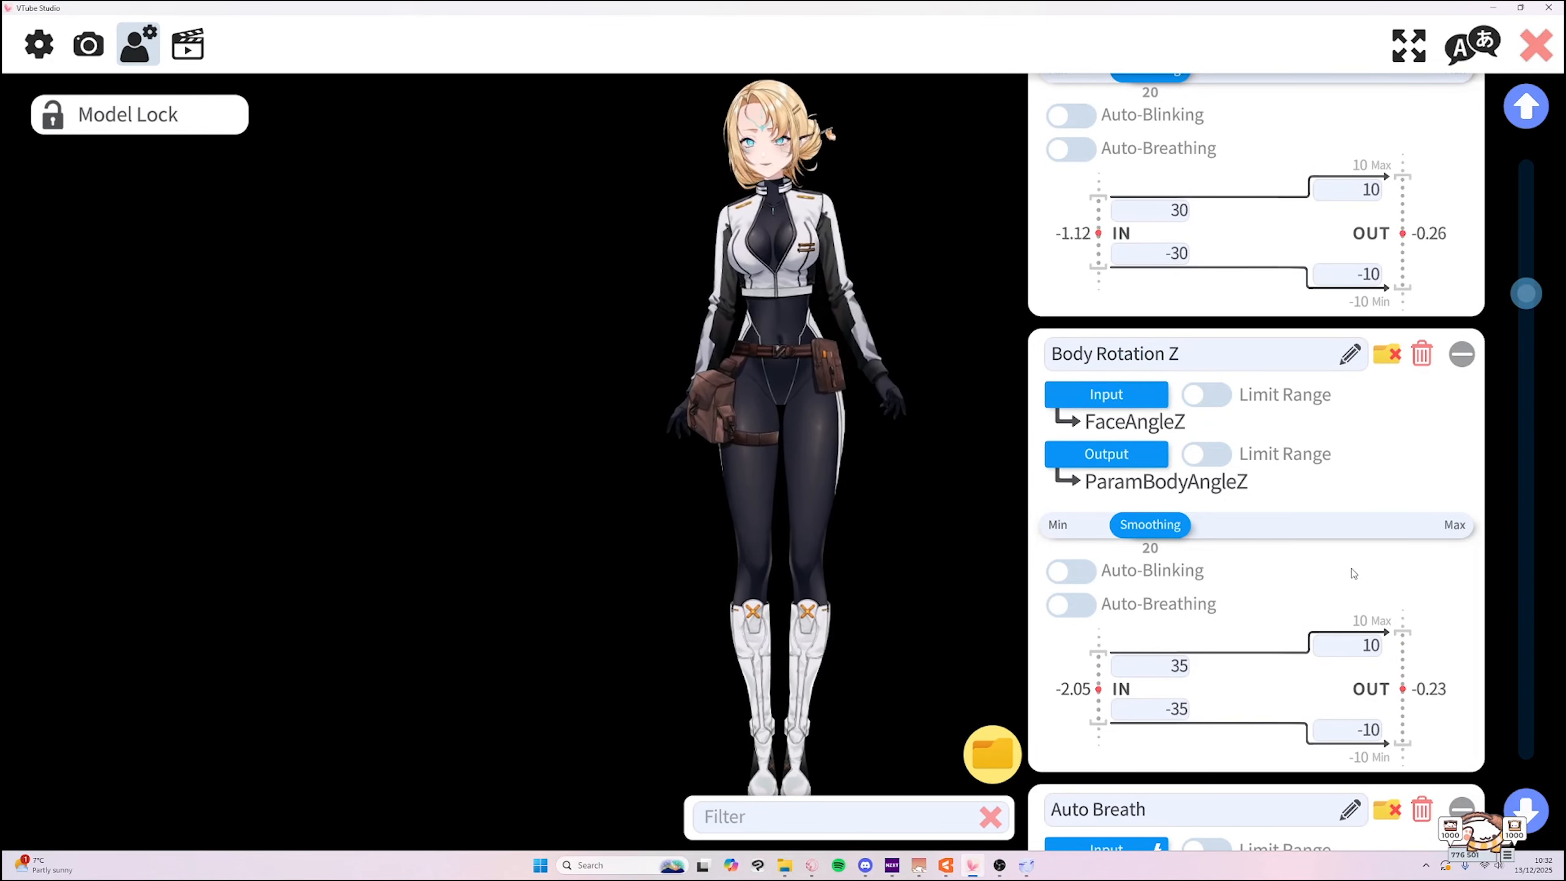
# Bring up the Eye Open Left parameter, and enlarge and reposition the model to show its head and shoulders close up.
pyautogui.scroll(-5, 1326, 605)
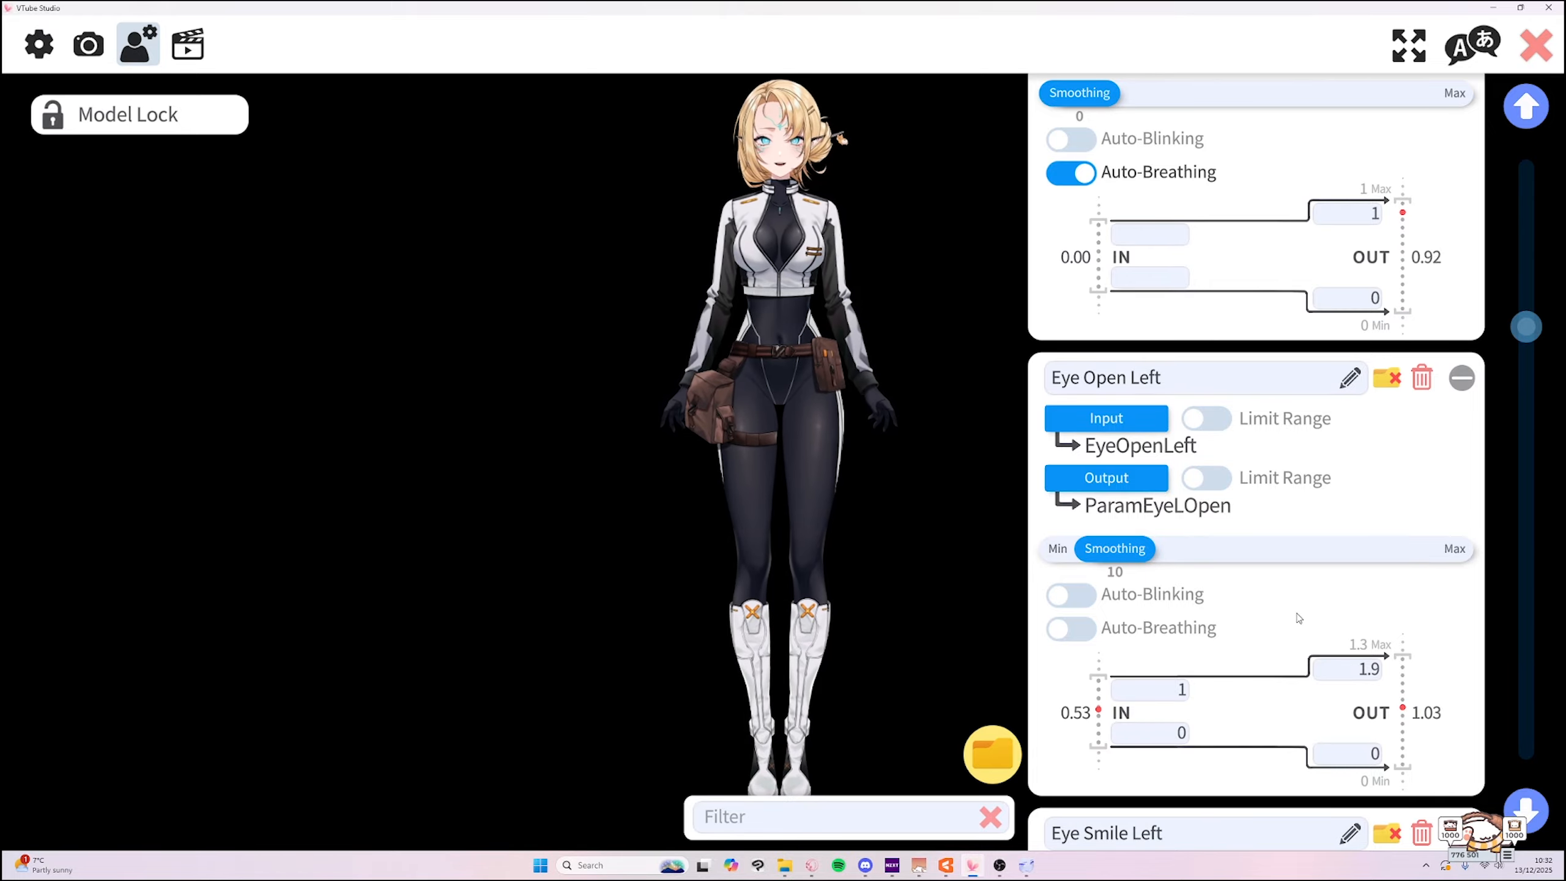
pyautogui.scroll(10, 780, 235)
pyautogui.scroll(5, 857, 361)
pyautogui.moveTo(887, 123); pyautogui.dragTo(827, 431)
pyautogui.scroll(2, 828, 384)
pyautogui.moveTo(861, 272); pyautogui.dragTo(874, 554)
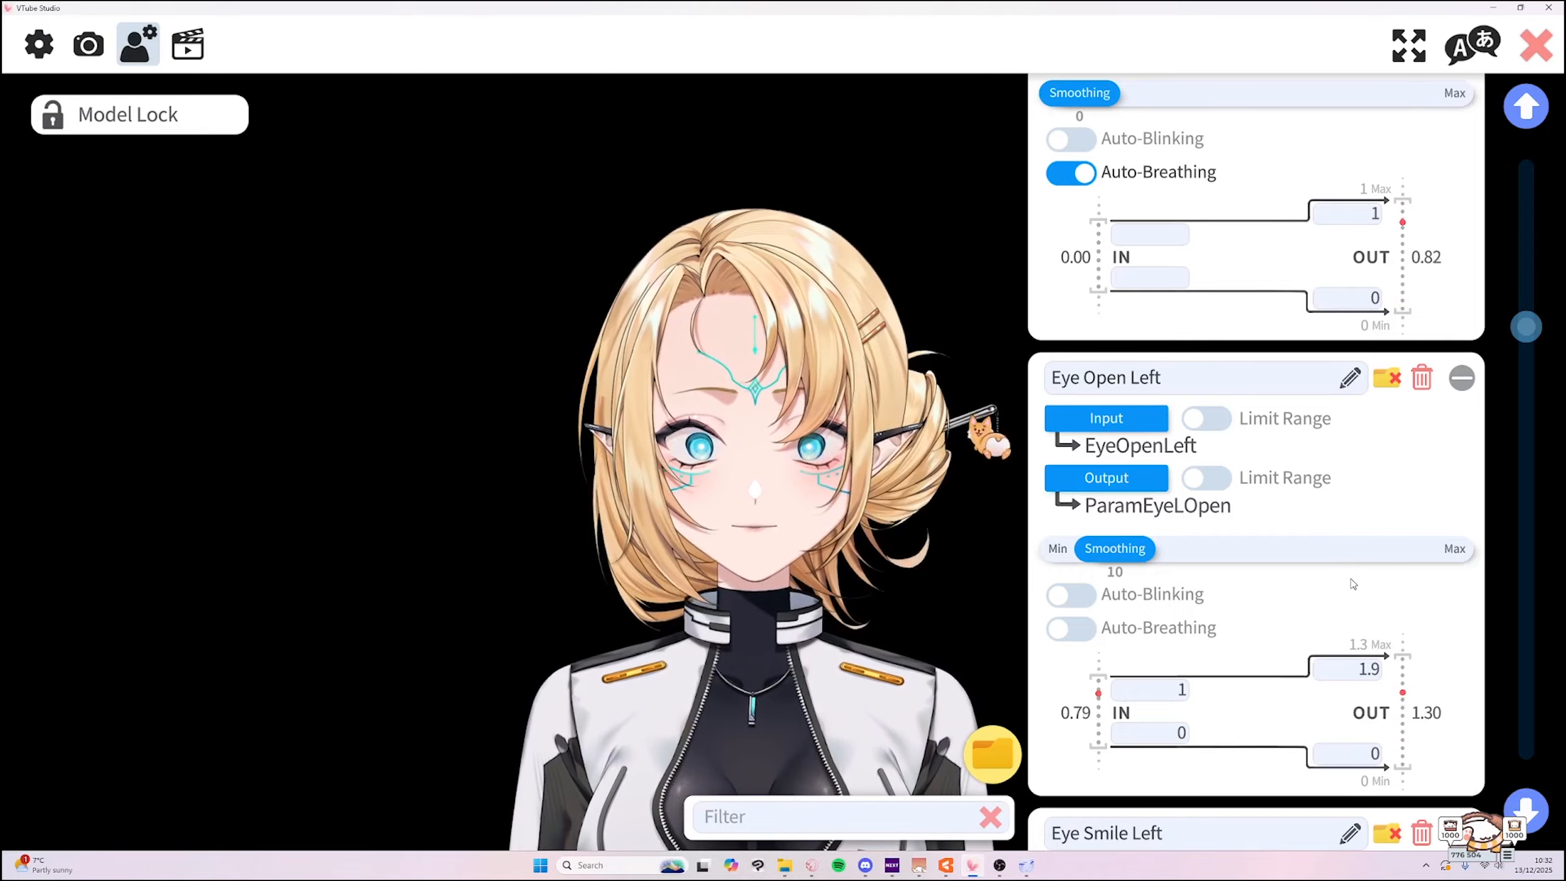
# Try an Eye Open Left output maximum of 1.3, and set it back to 1.9.
pyautogui.click(1370, 670)
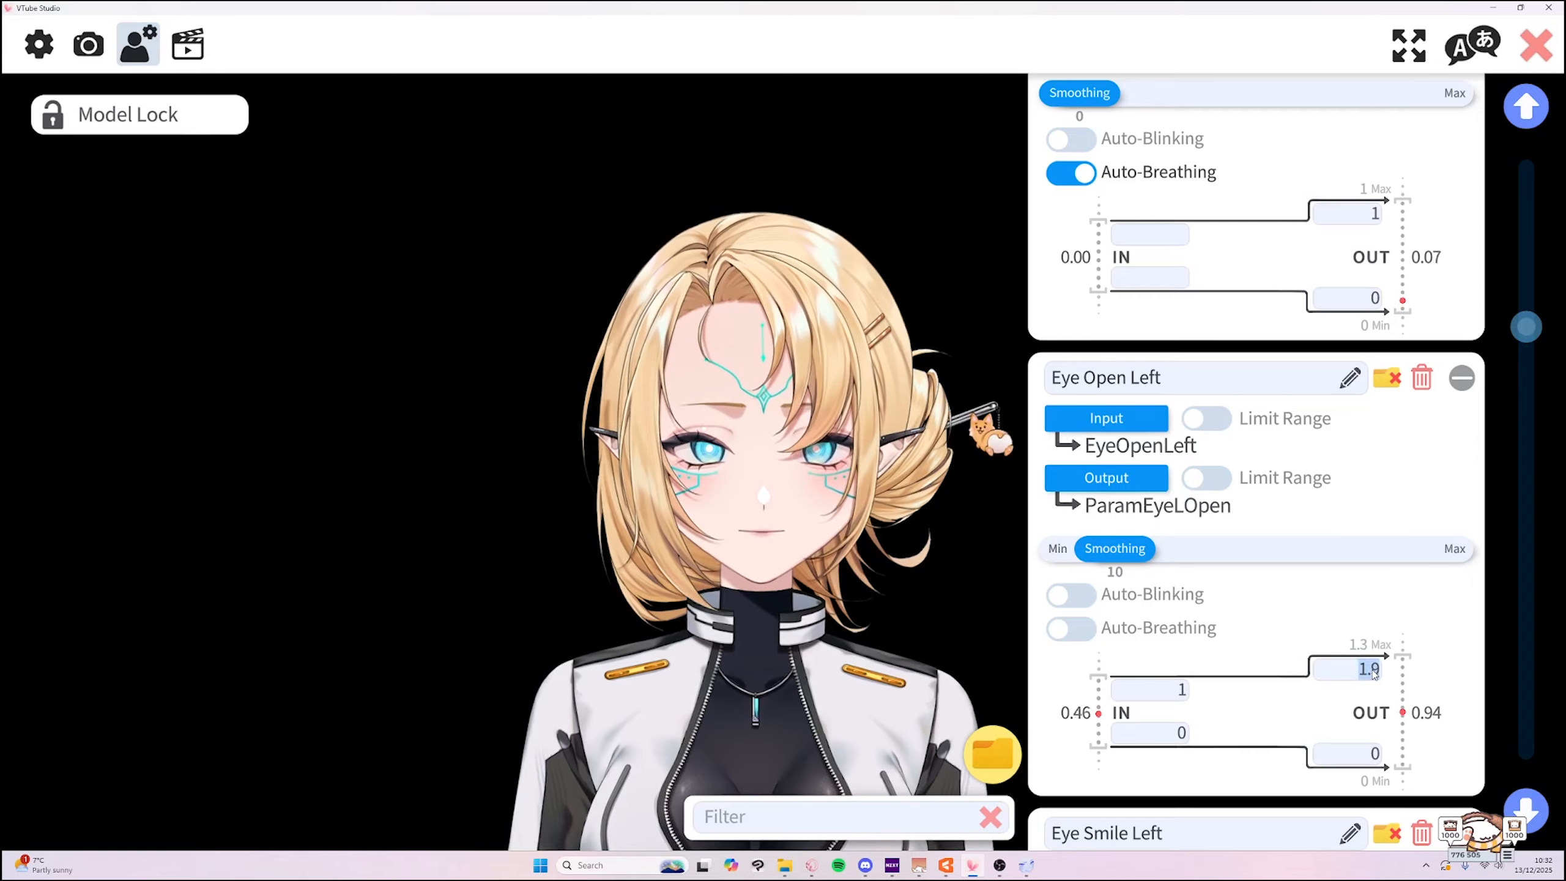
pyautogui.write('1.3')
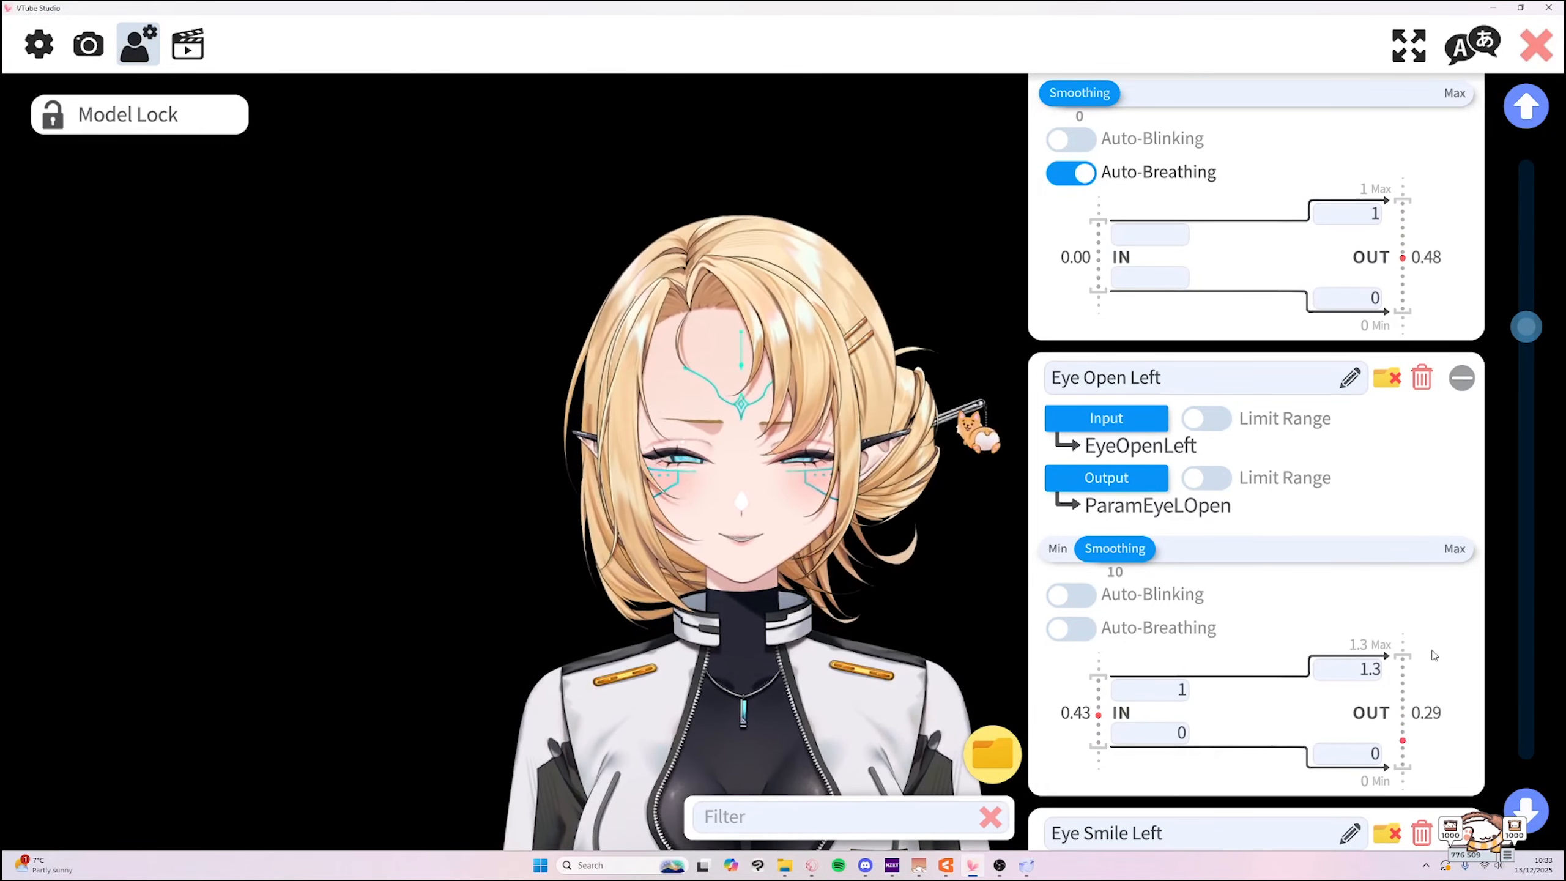
pyautogui.click(1379, 673)
pyautogui.write('1.9')
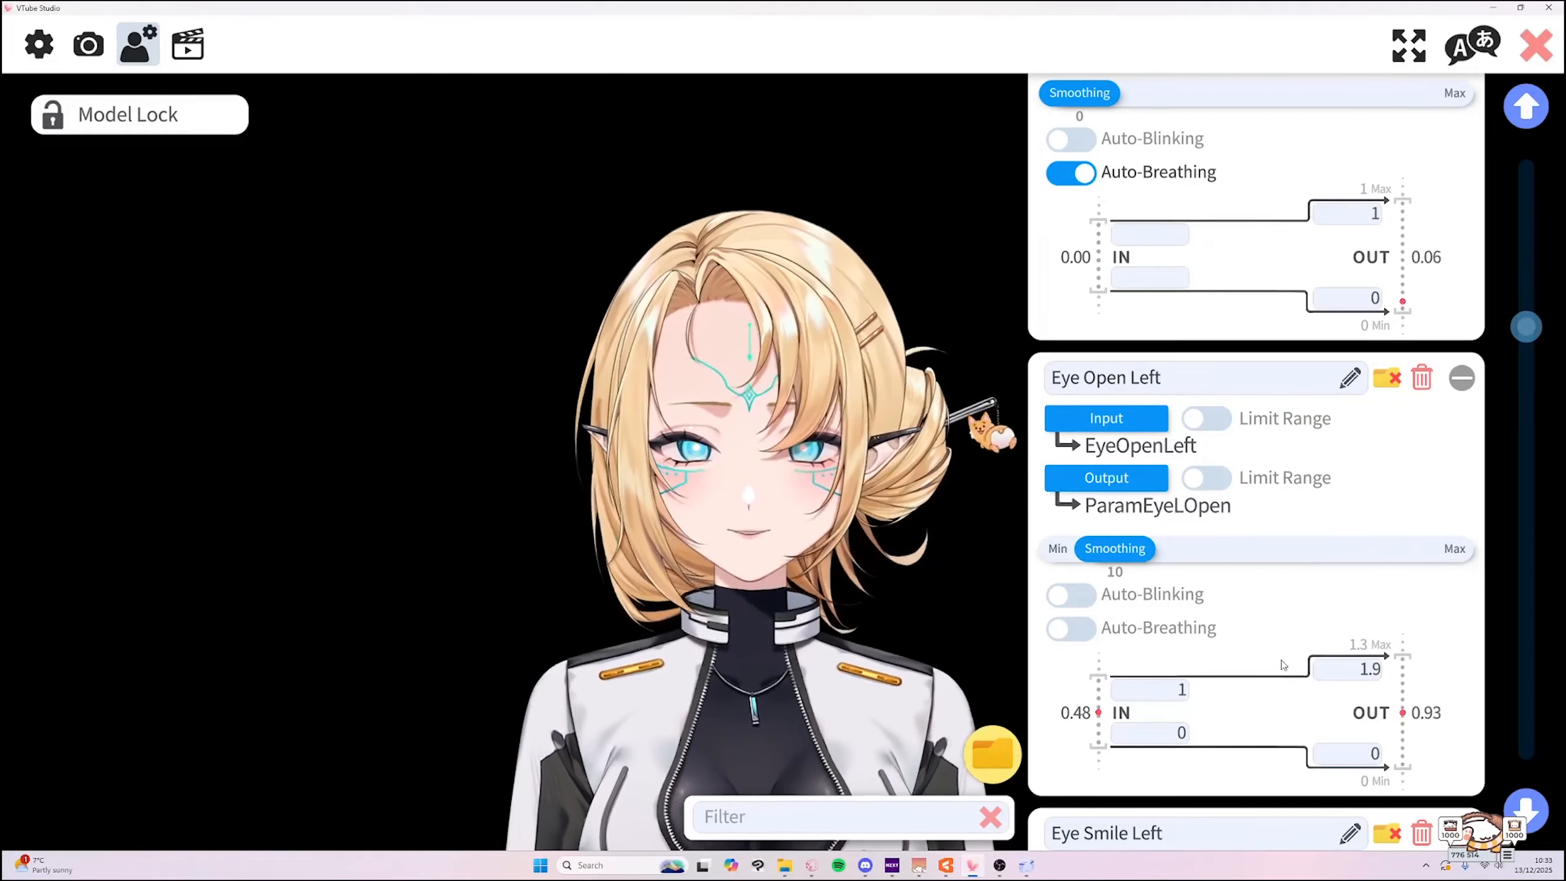
# Set the Mouth Smile input range to a minimum of 0.2 and a maximum of 0.8.
pyautogui.scroll(-1, 1317, 716)
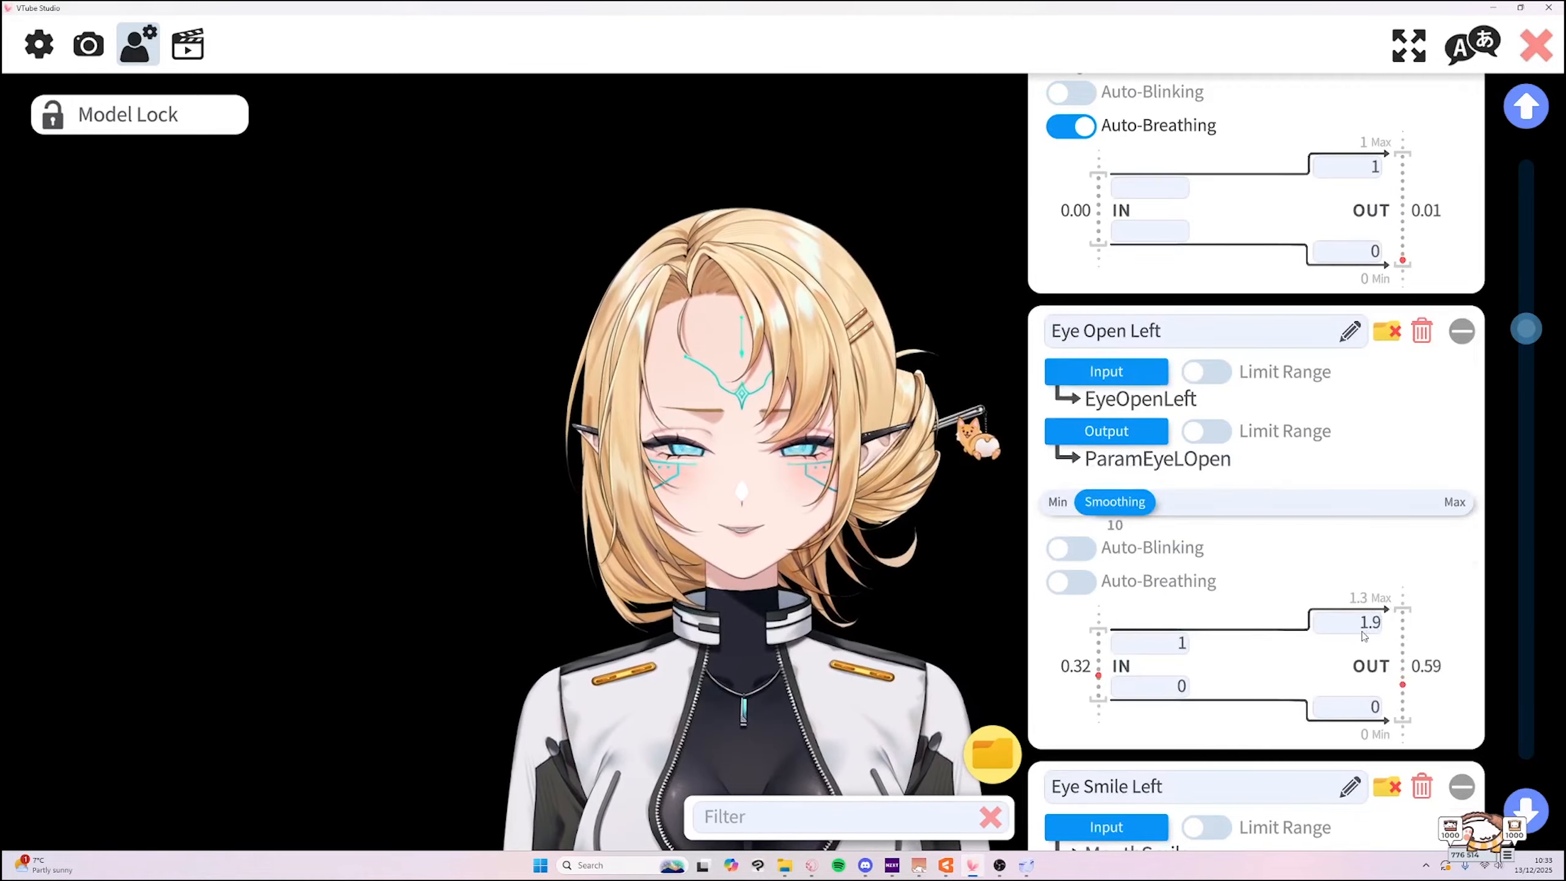
pyautogui.scroll(-5, 1387, 604)
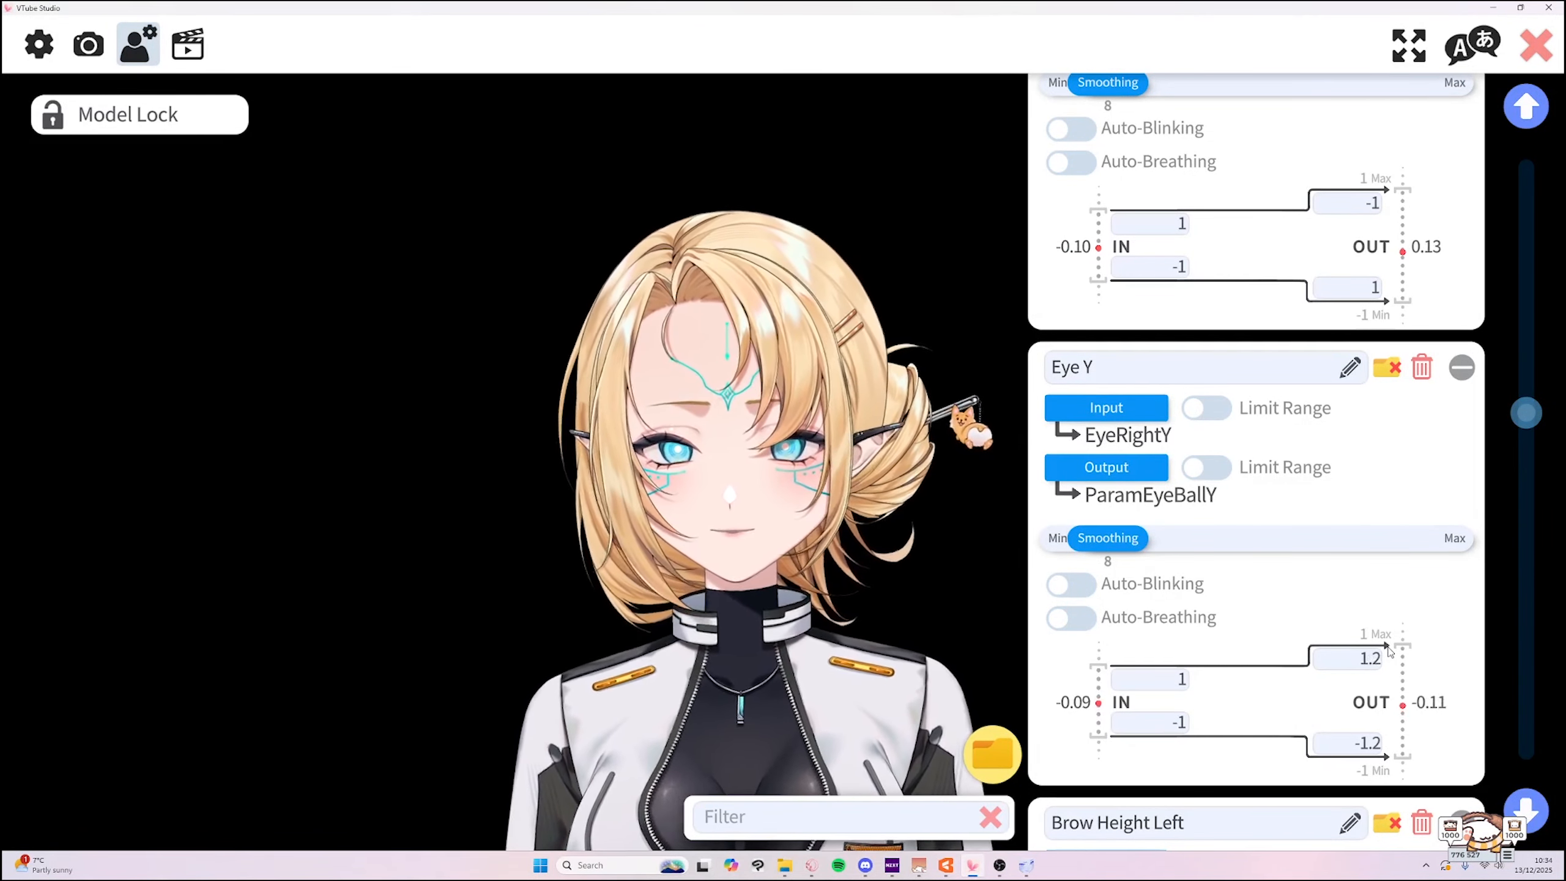
pyautogui.scroll(-5, 1406, 586)
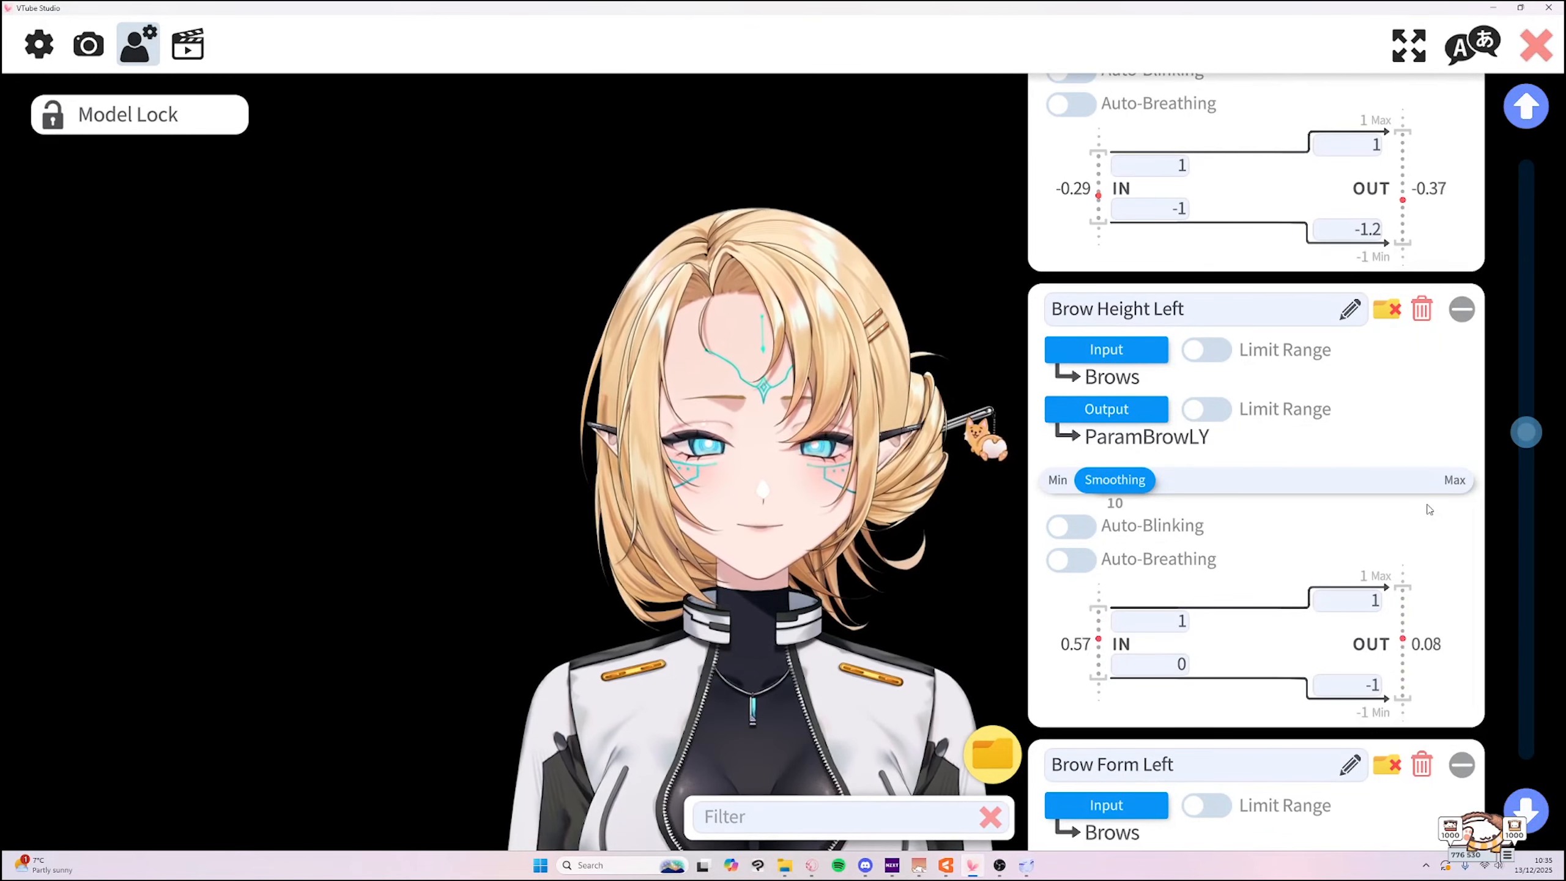
pyautogui.scroll(-8, 1429, 510)
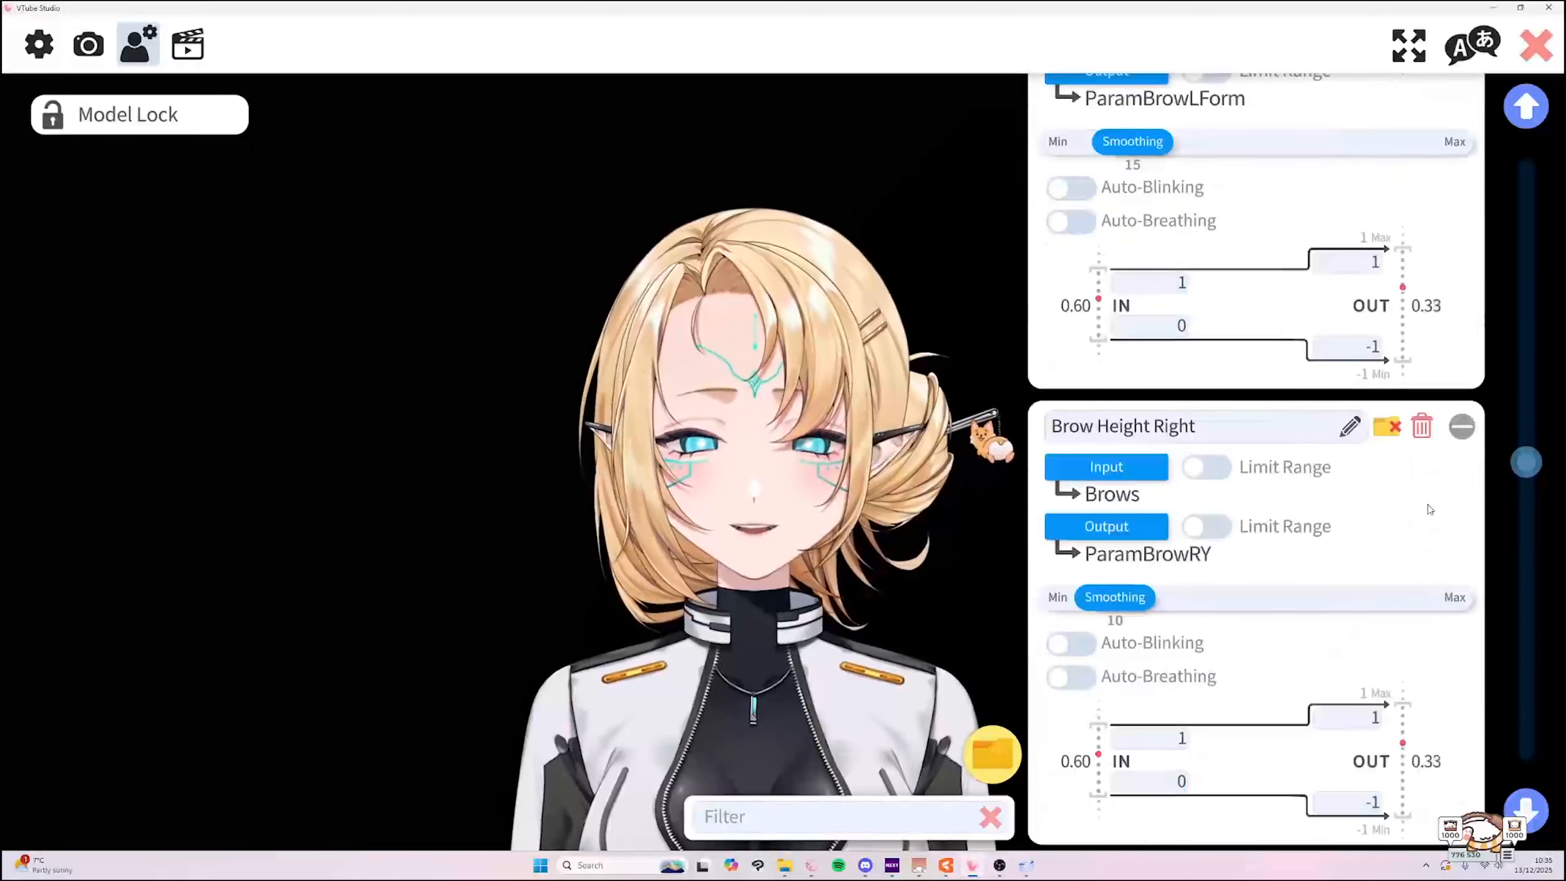
pyautogui.scroll(-3, 1430, 510)
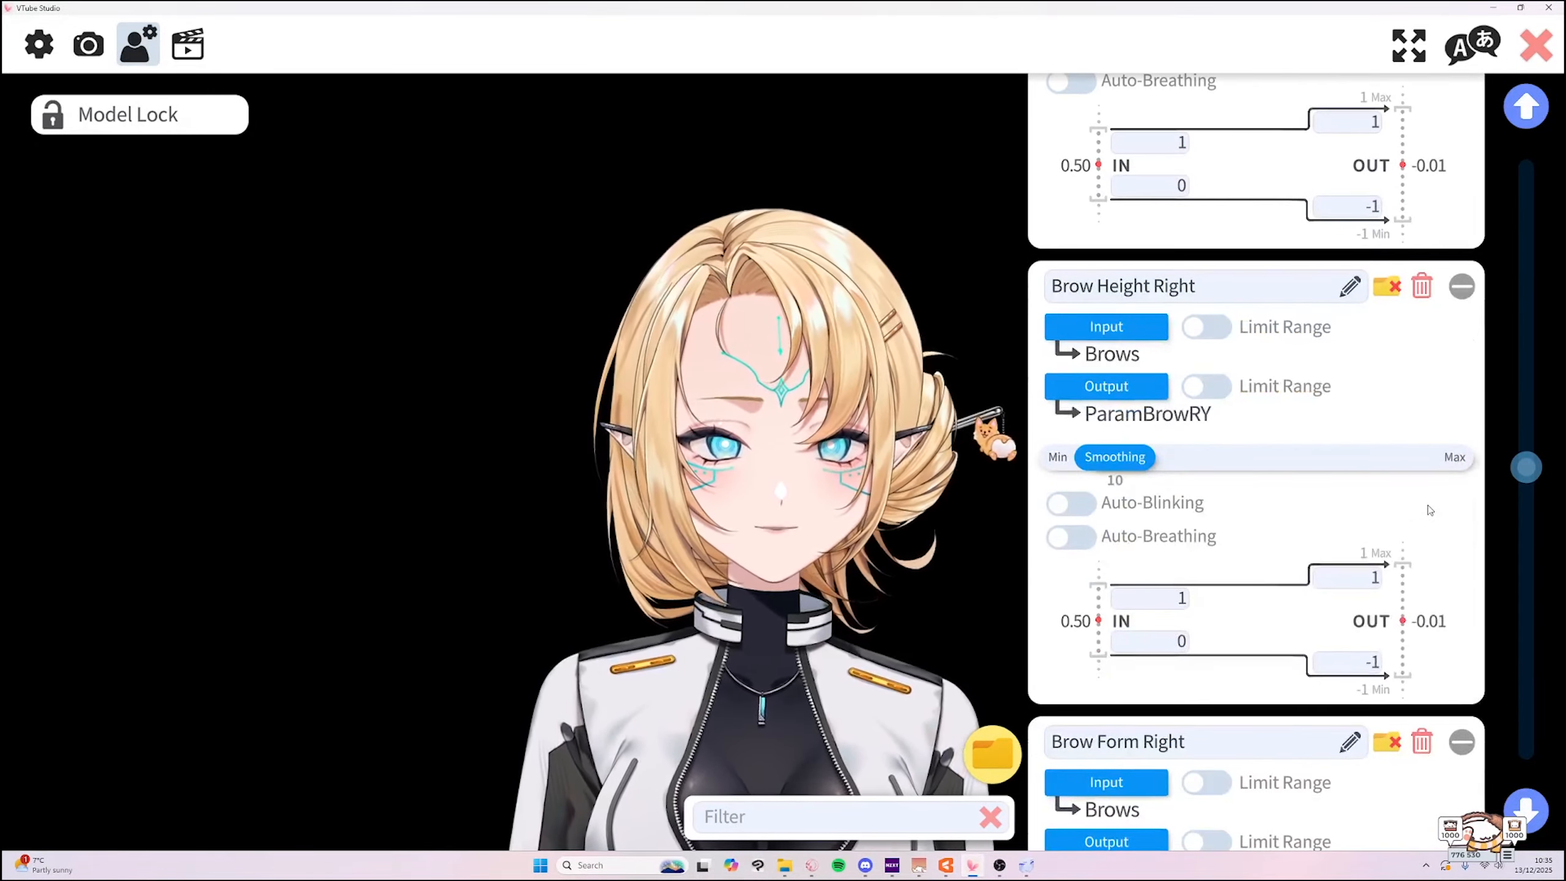
pyautogui.scroll(-10, 1429, 510)
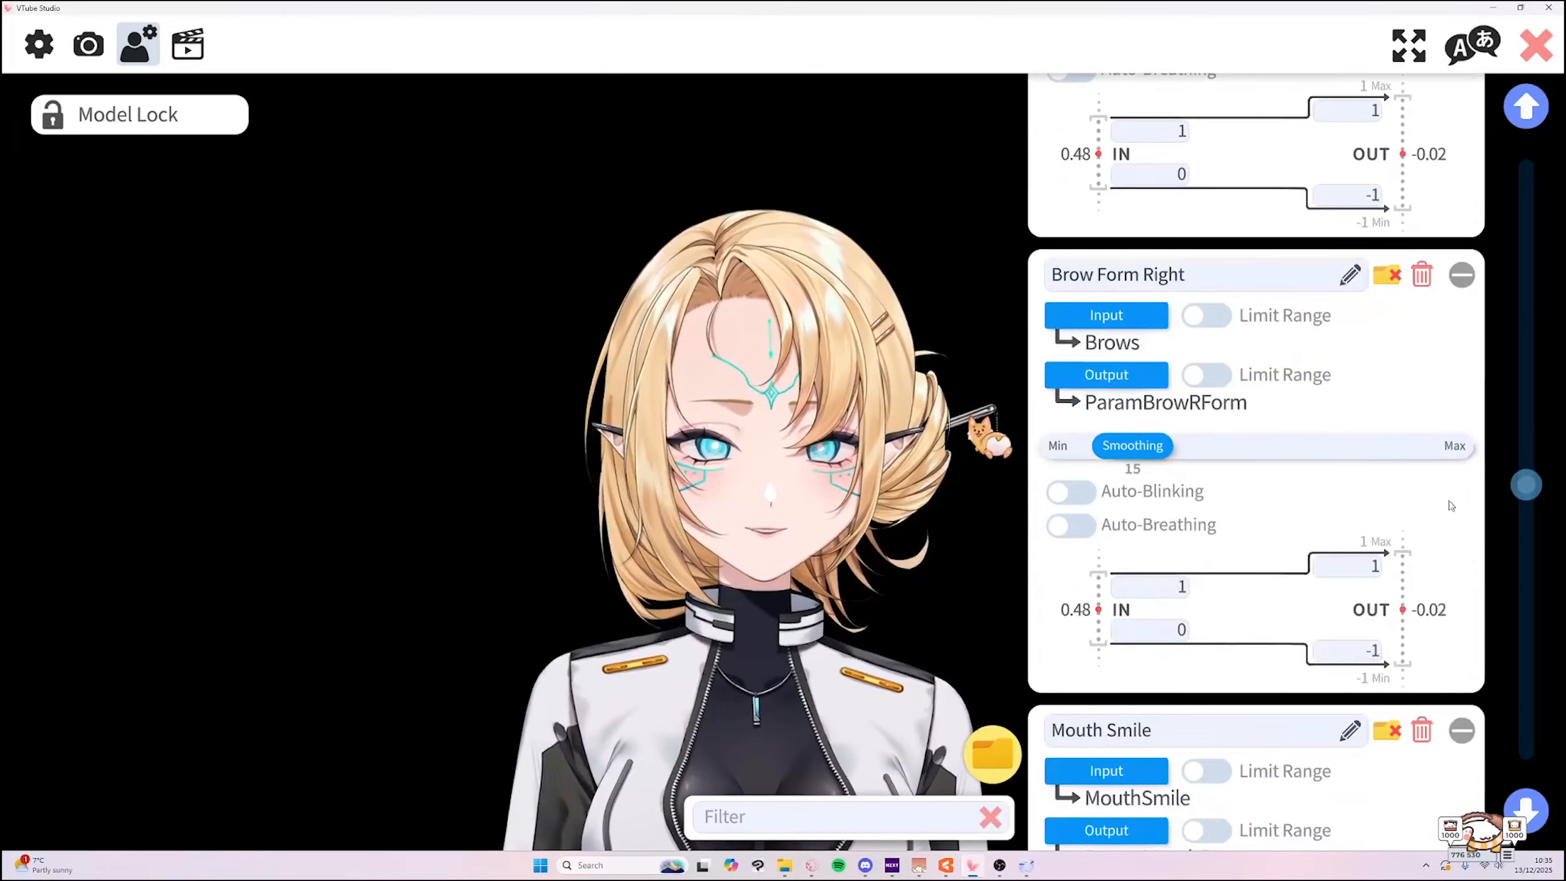
pyautogui.scroll(-12, 1216, 491)
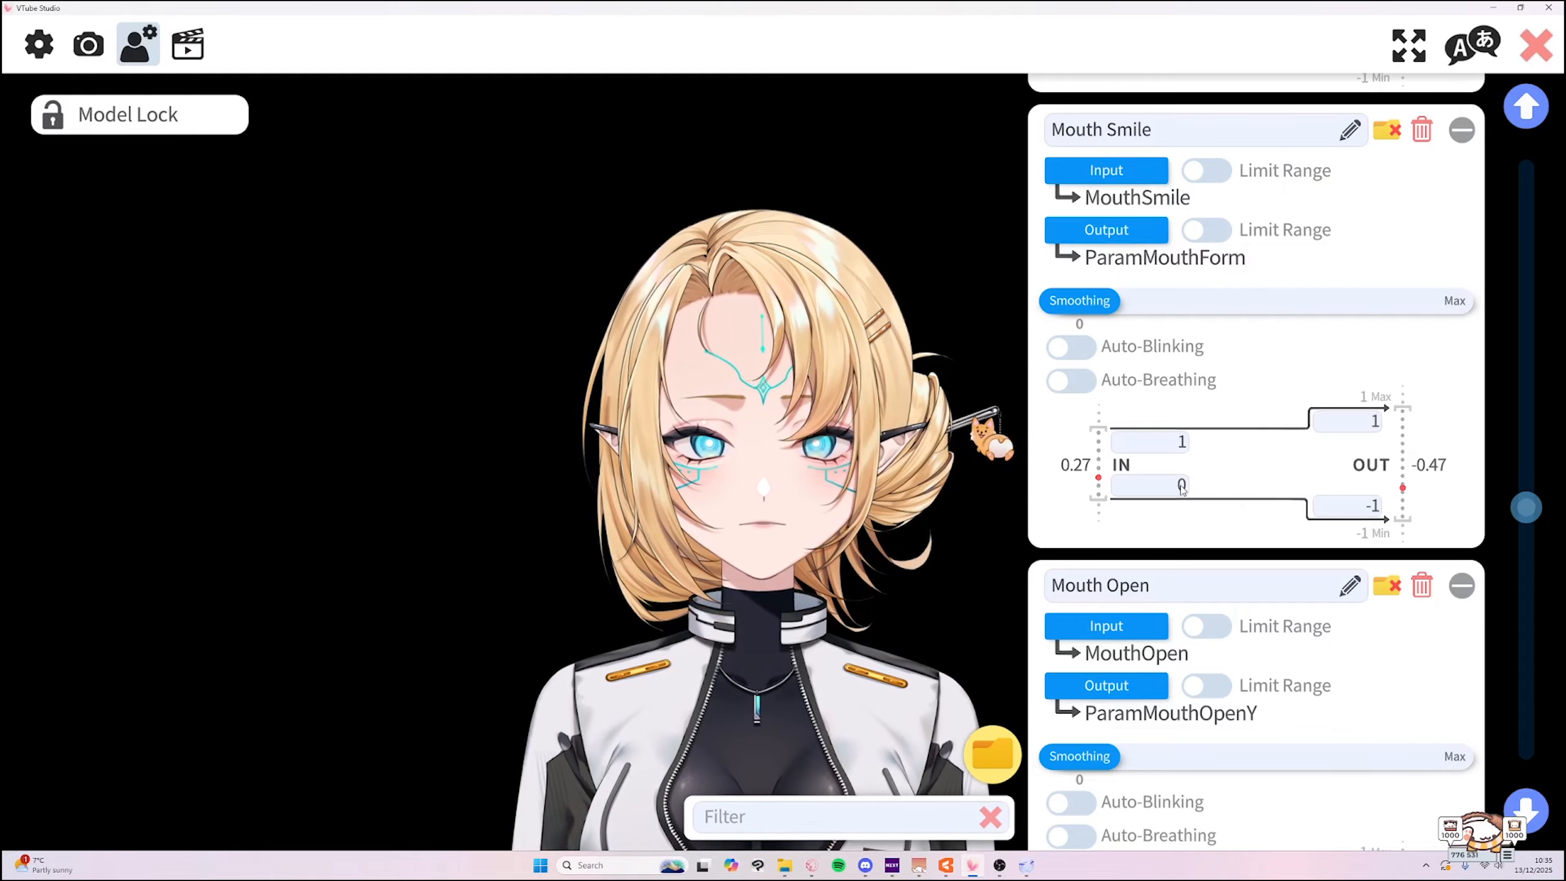
pyautogui.click(1181, 487)
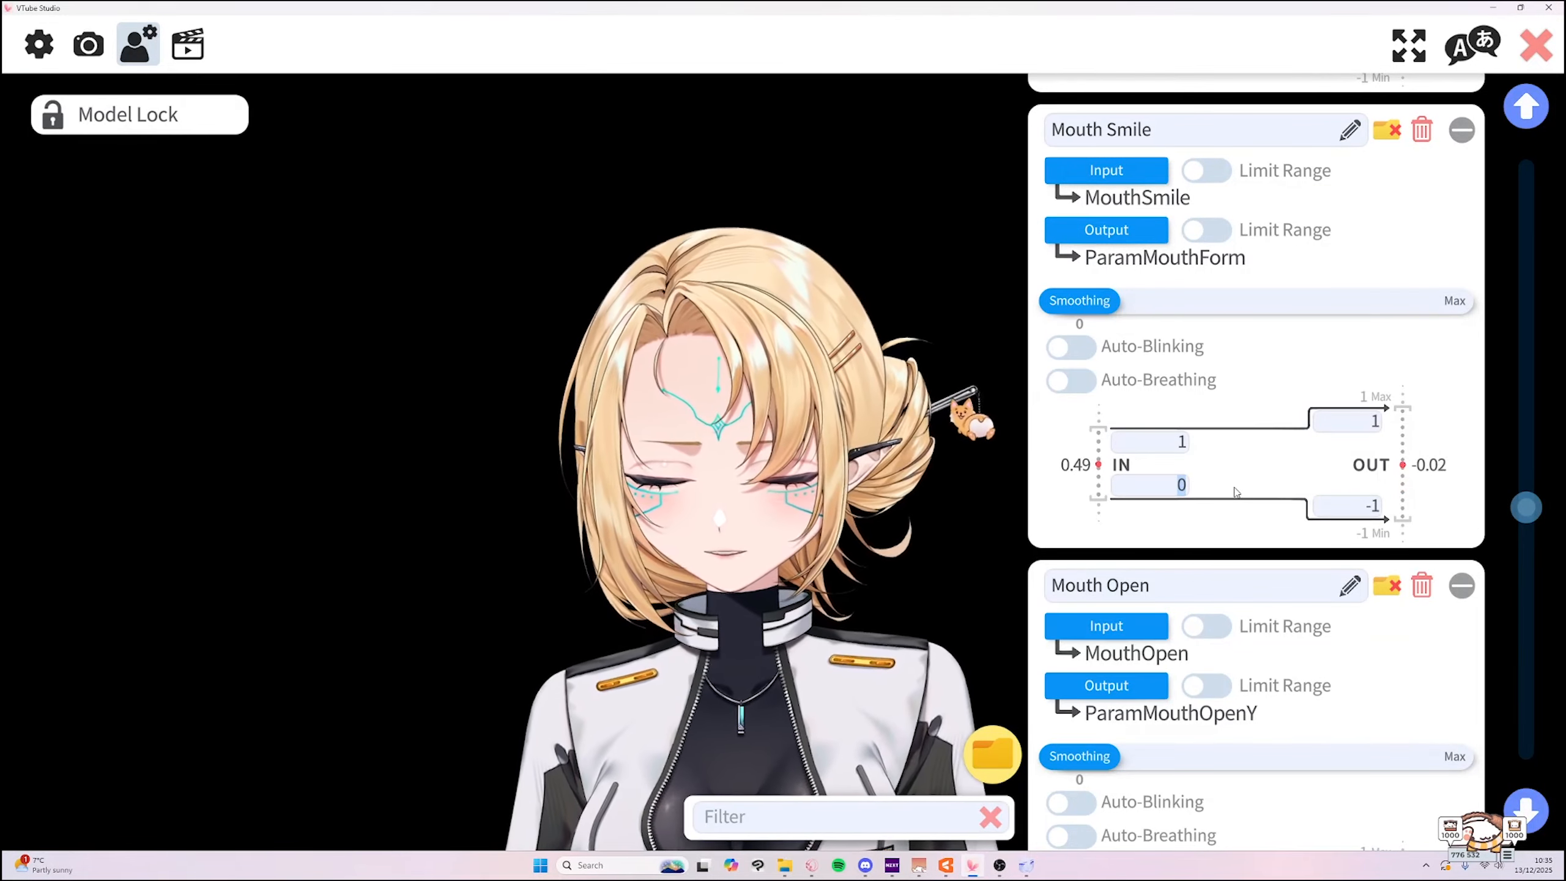
pyautogui.write('0.2')
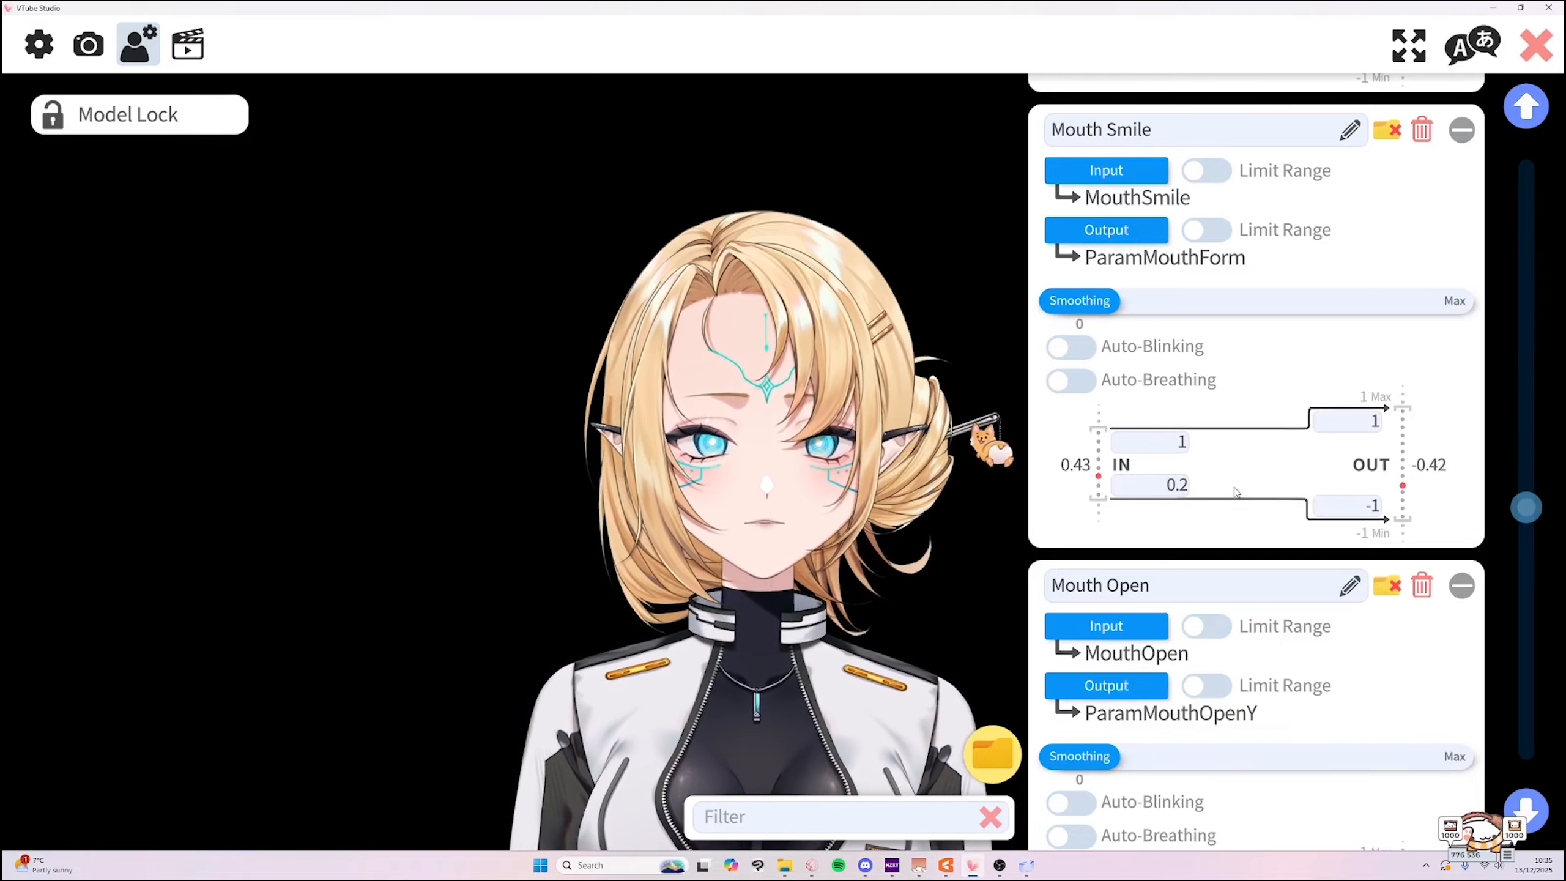
pyautogui.click(1172, 443)
pyautogui.write('0.8')
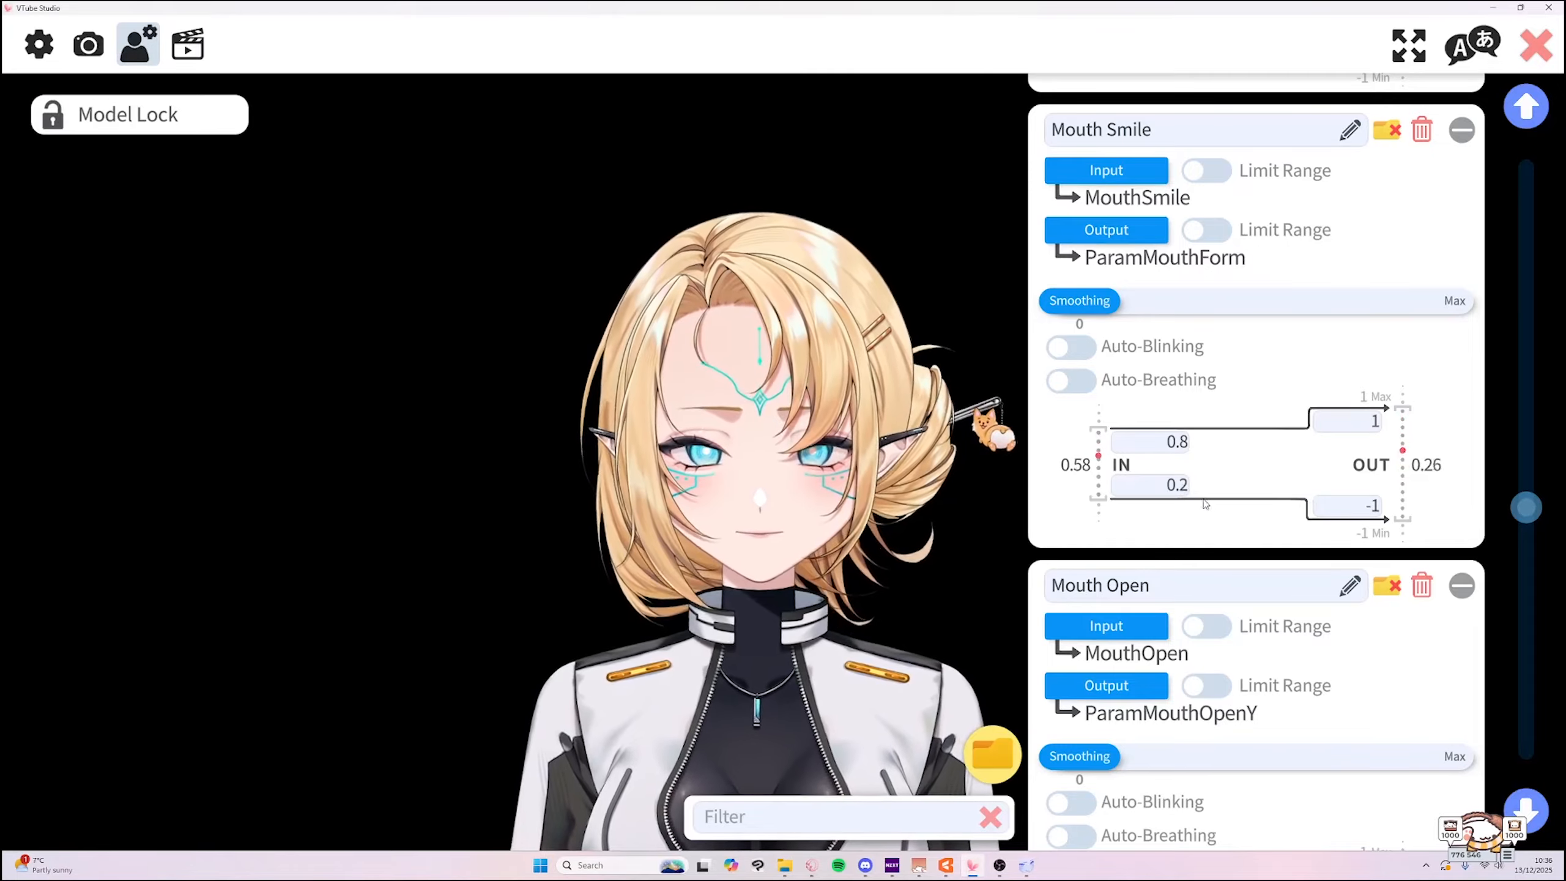
# Set the Mouth Open input maximum to 0.7.
pyautogui.scroll(-1, 1284, 530)
pyautogui.scroll(-4, 1308, 534)
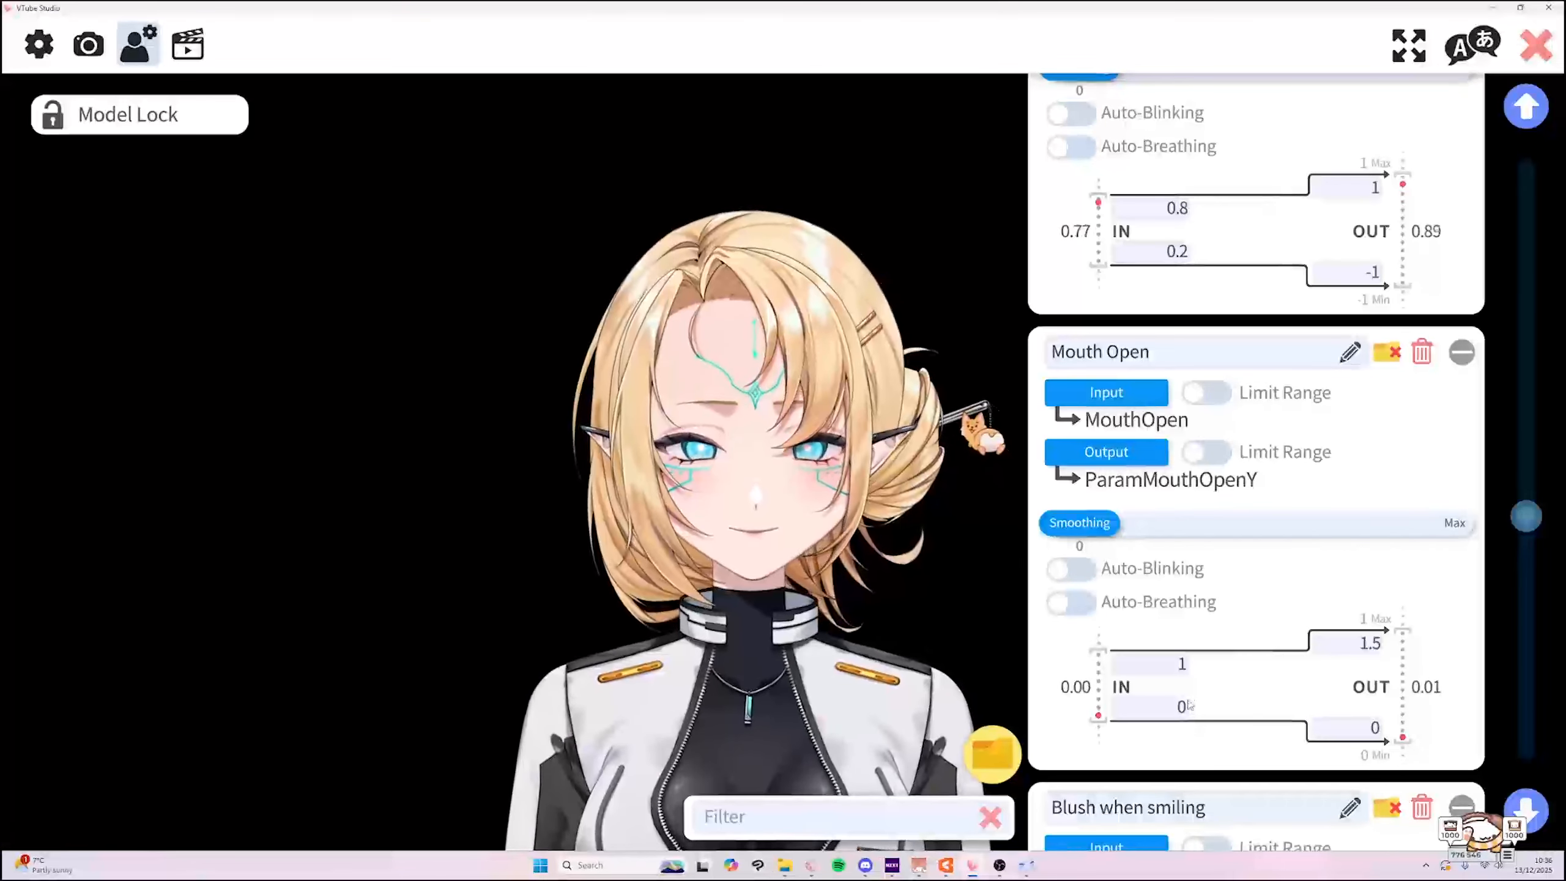
pyautogui.click(1180, 665)
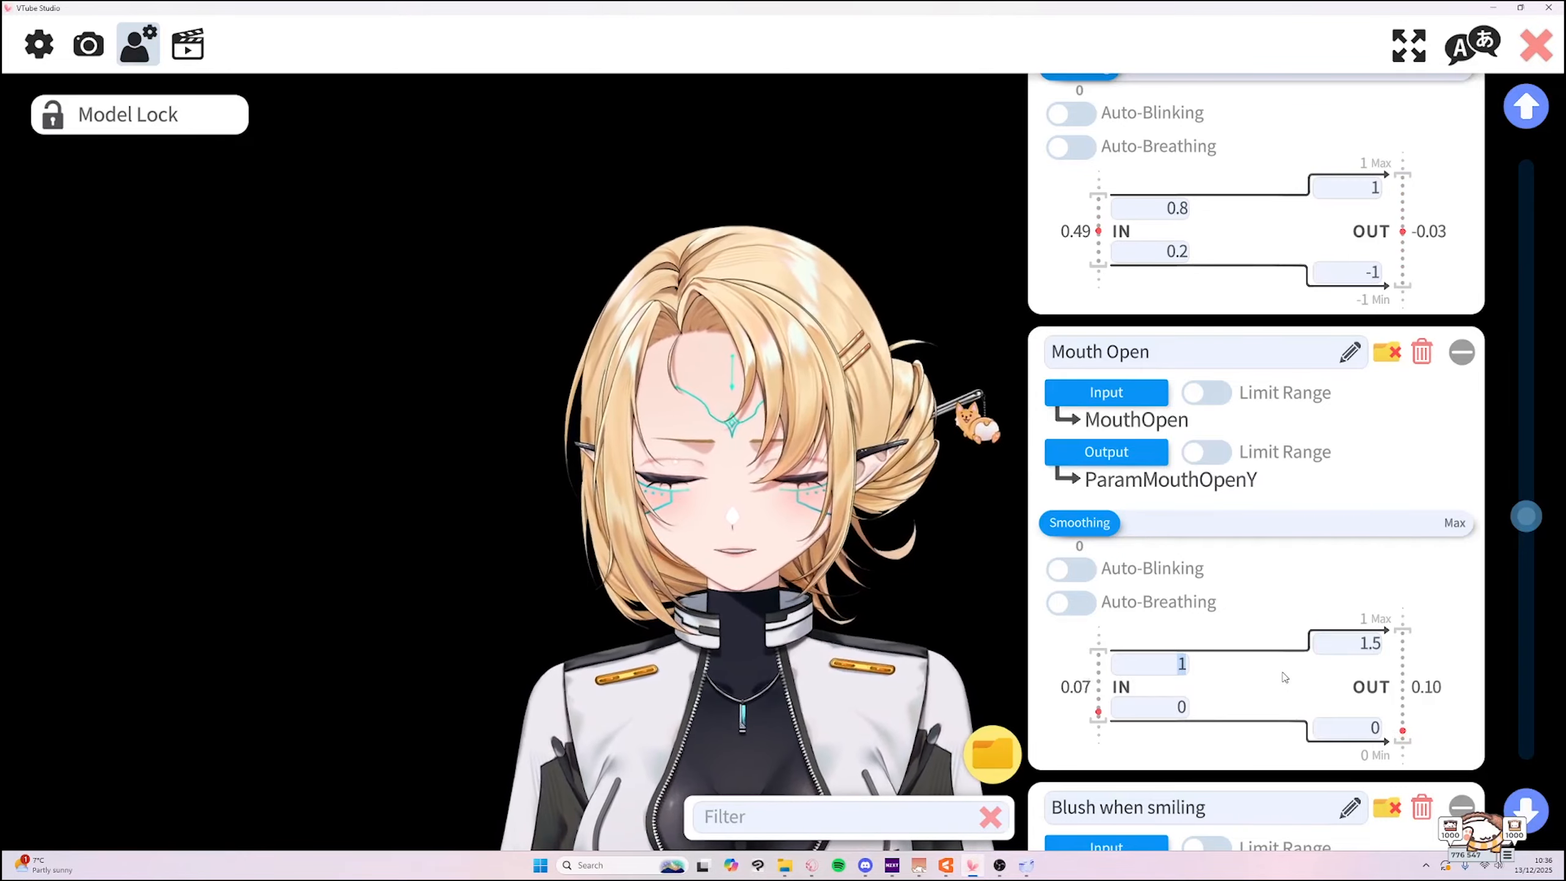
pyautogui.write('0.7')
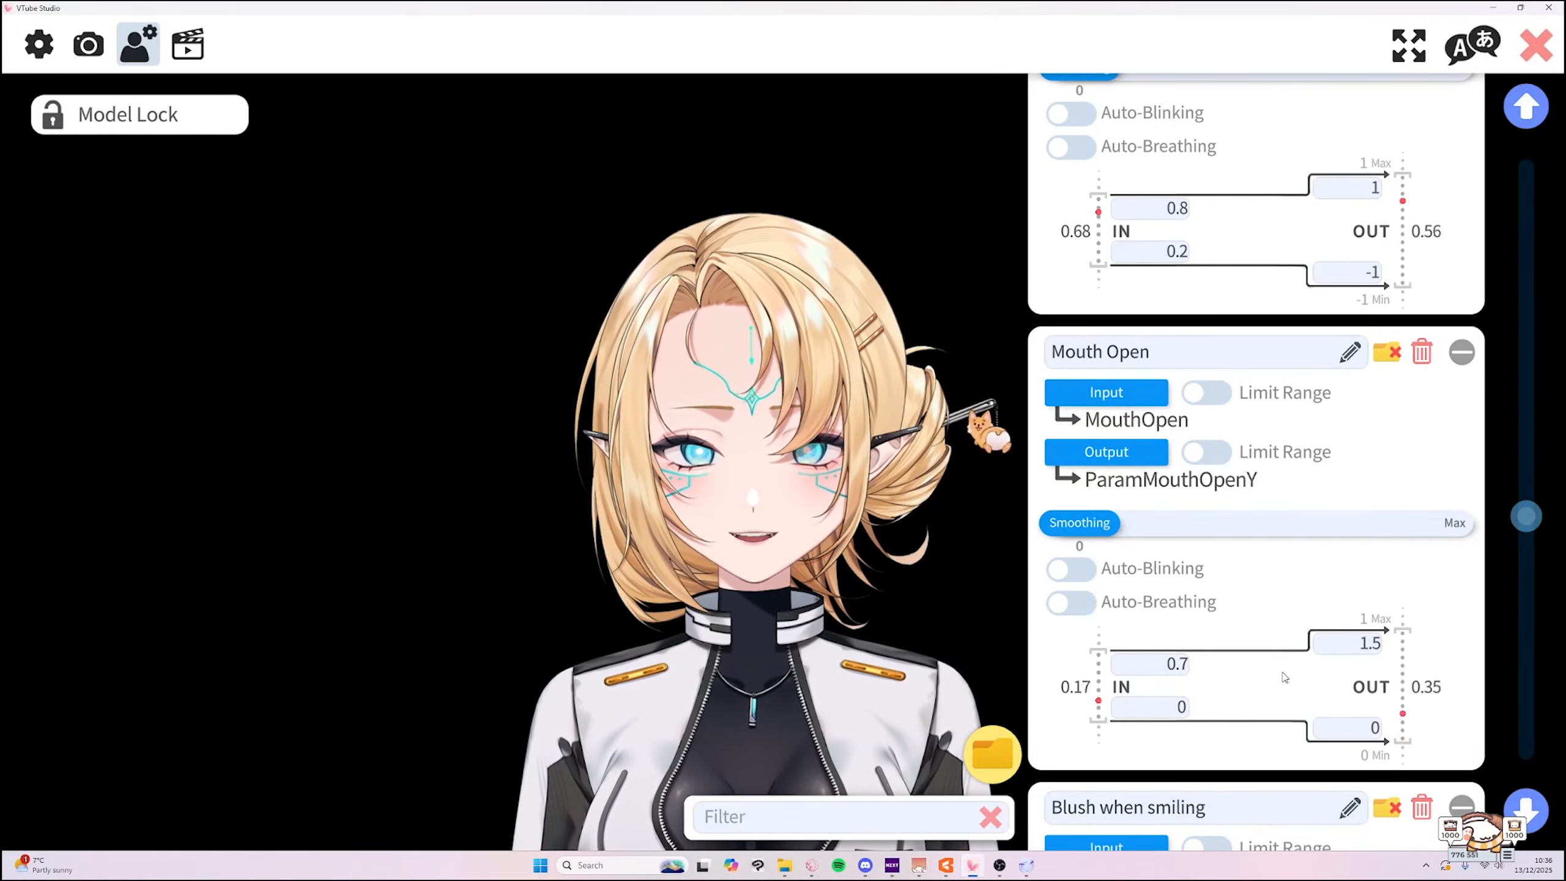
# Set the Lean X input range to a maximum of 12 and a minimum of -12.
pyautogui.scroll(-3, 1322, 619)
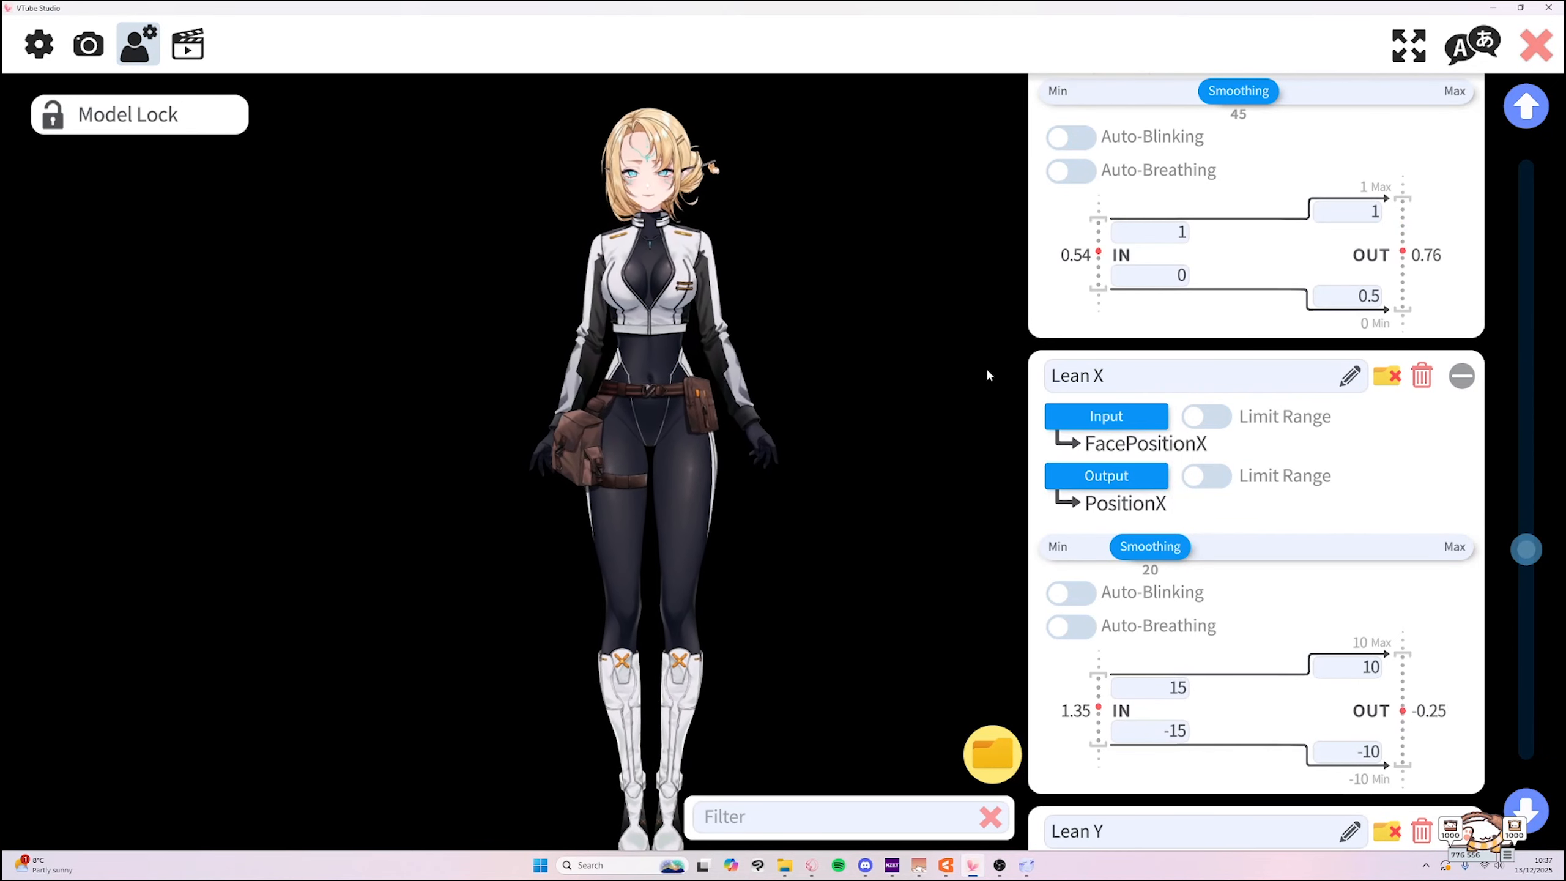
pyautogui.click(1185, 690)
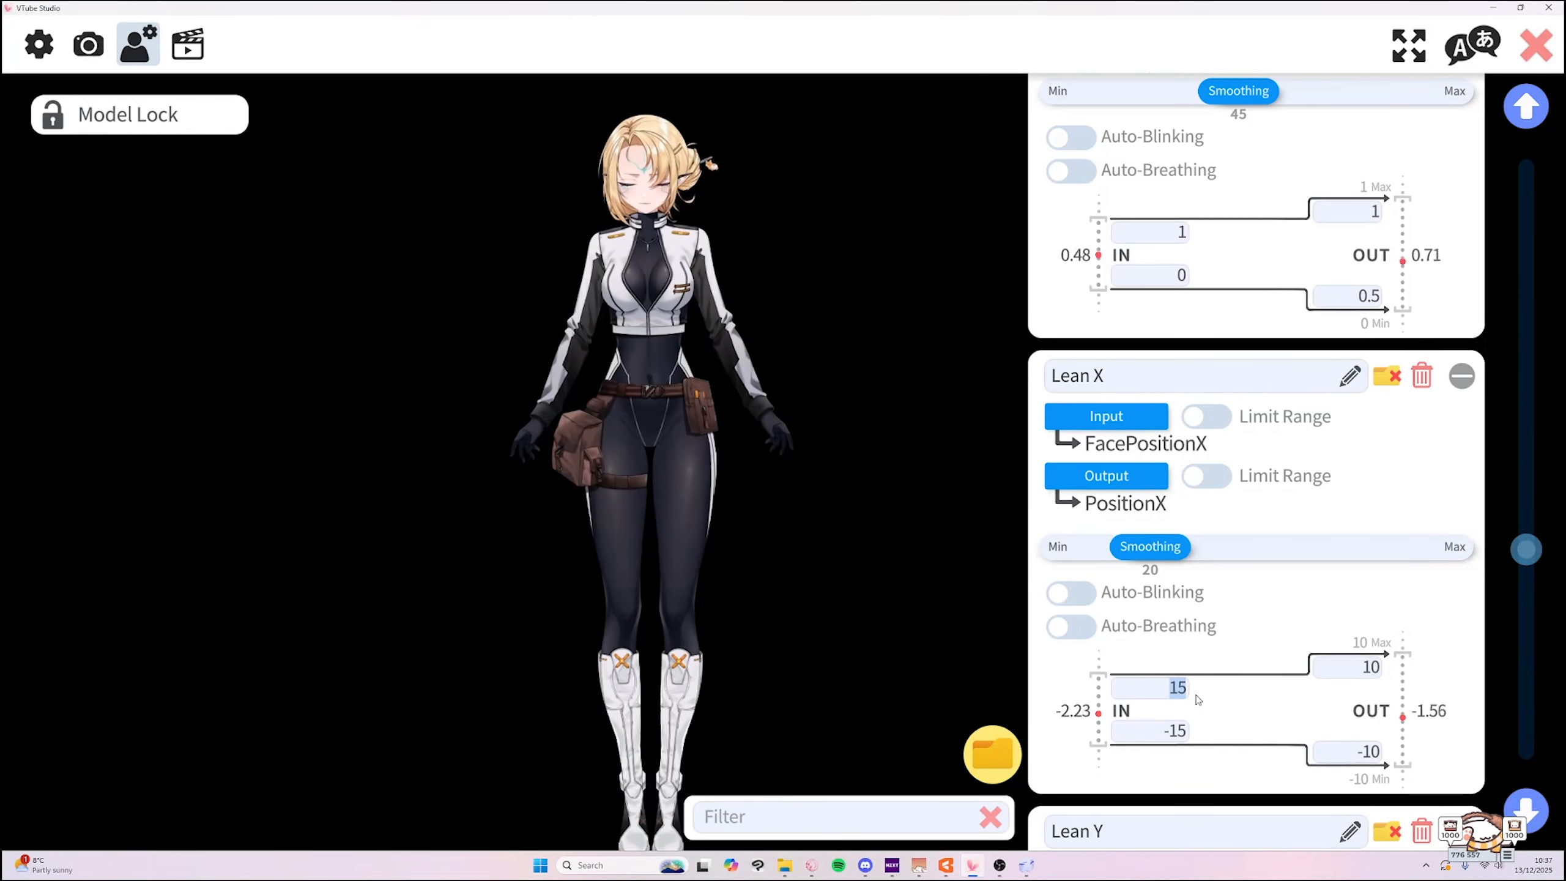
pyautogui.write('12')
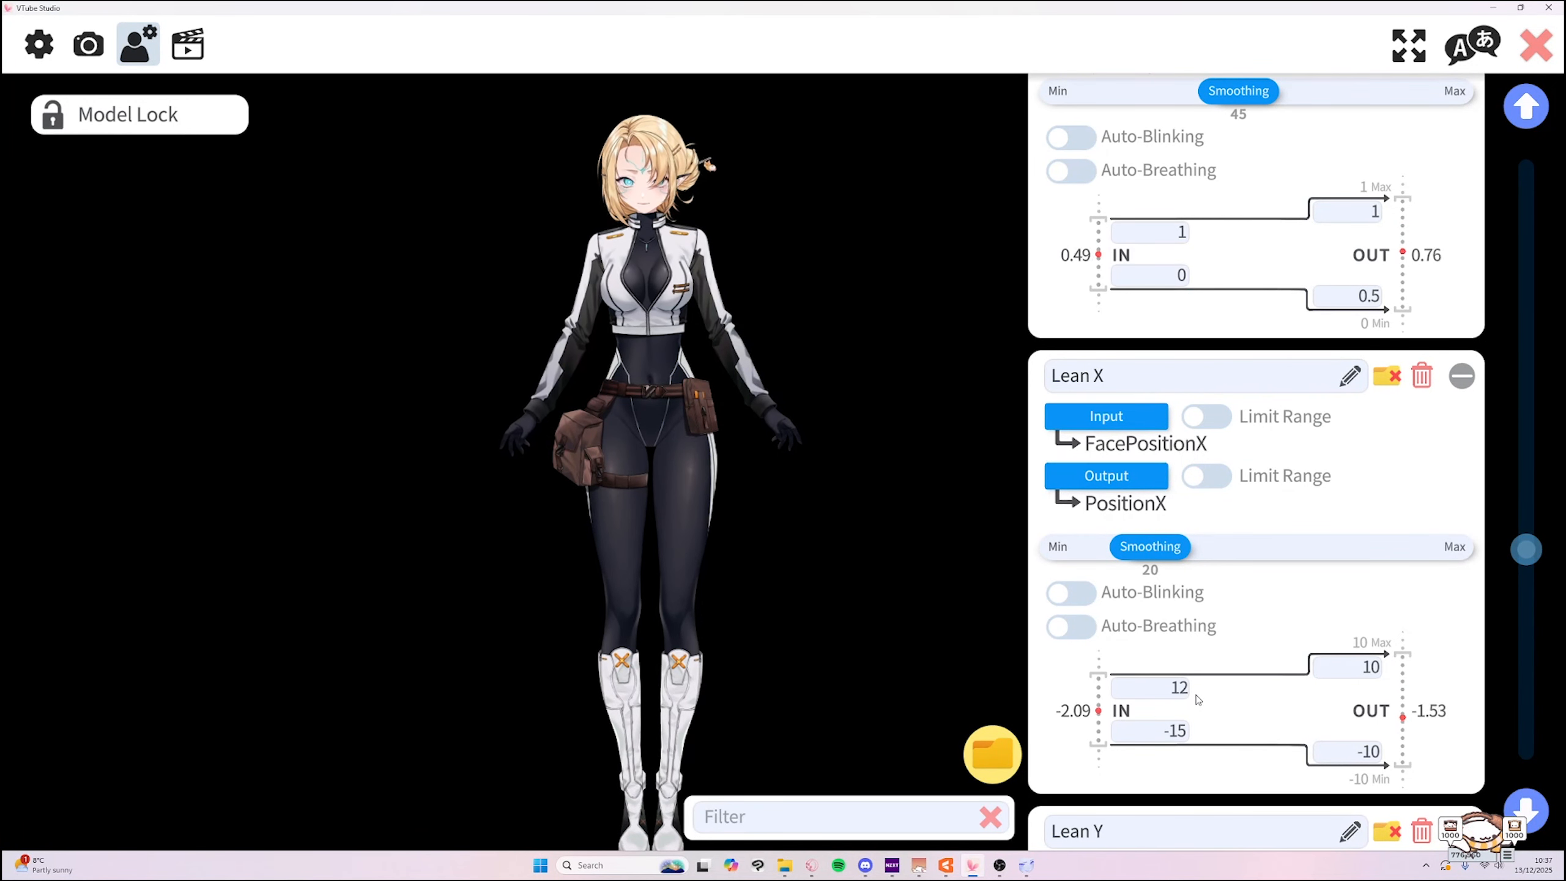
pyautogui.click(1168, 732)
pyautogui.write('-12')
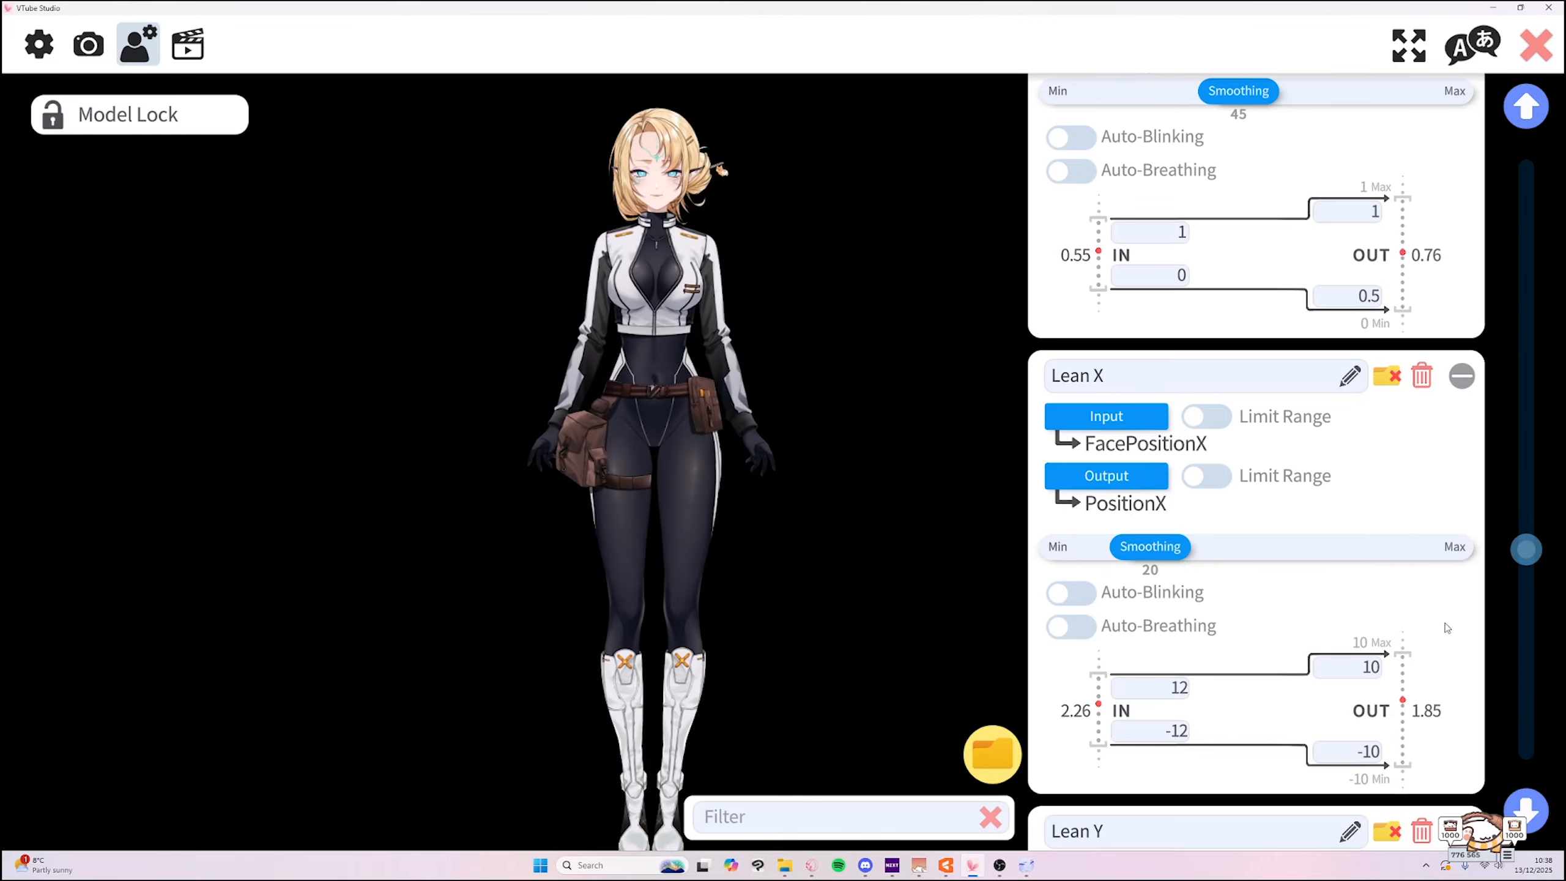
# Set the Lean Y input range to a minimum of -2 and a maximum of 2.
pyautogui.scroll(-3, 1305, 607)
pyautogui.scroll(-1, 1306, 608)
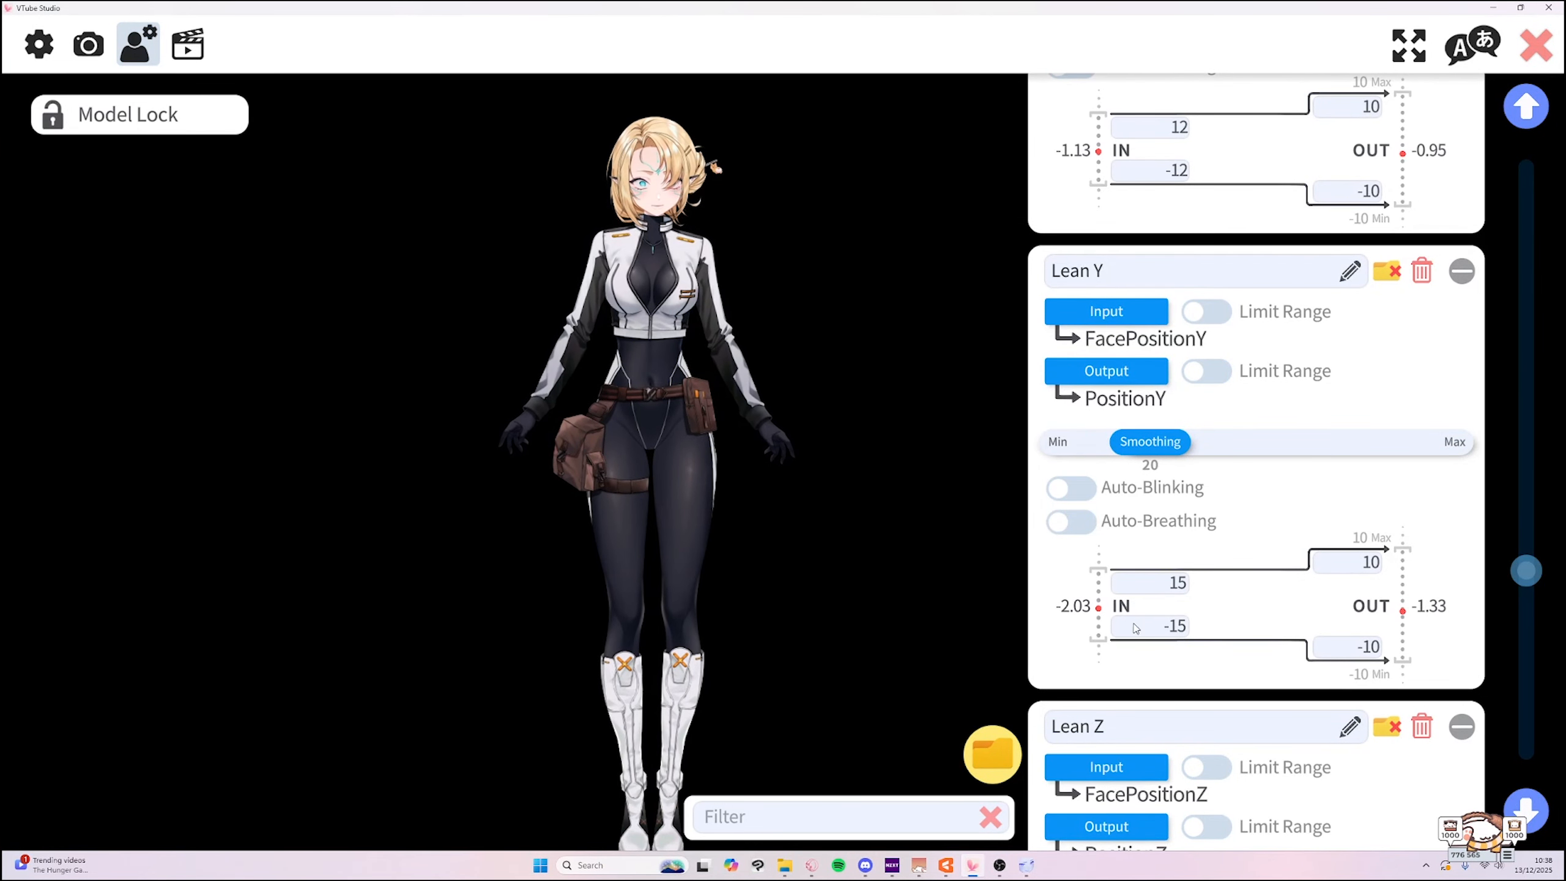
pyautogui.click(1180, 635)
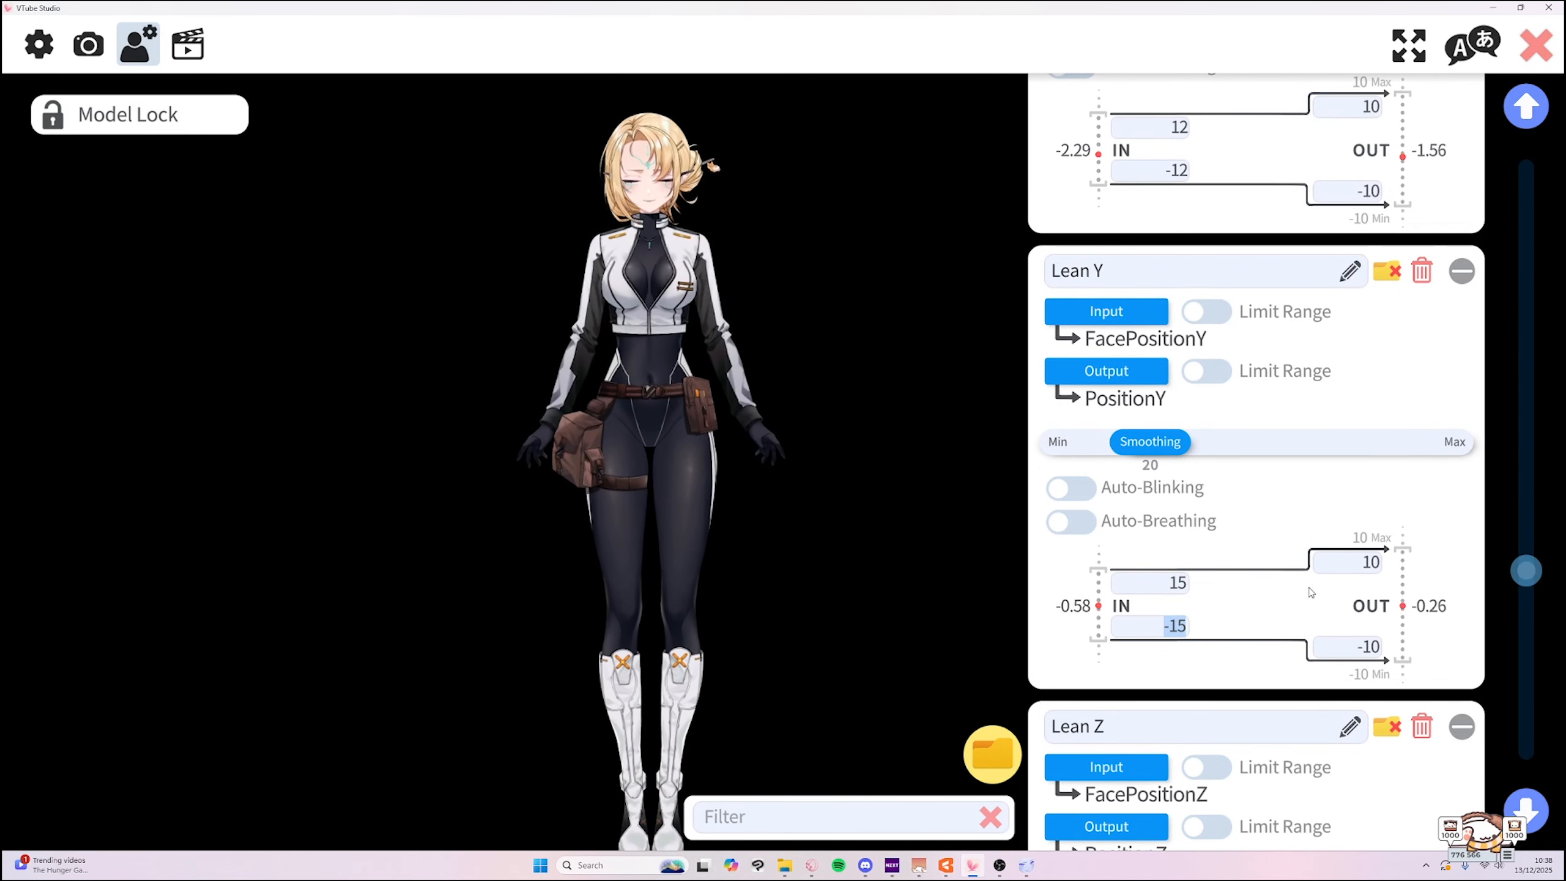
pyautogui.write('-')
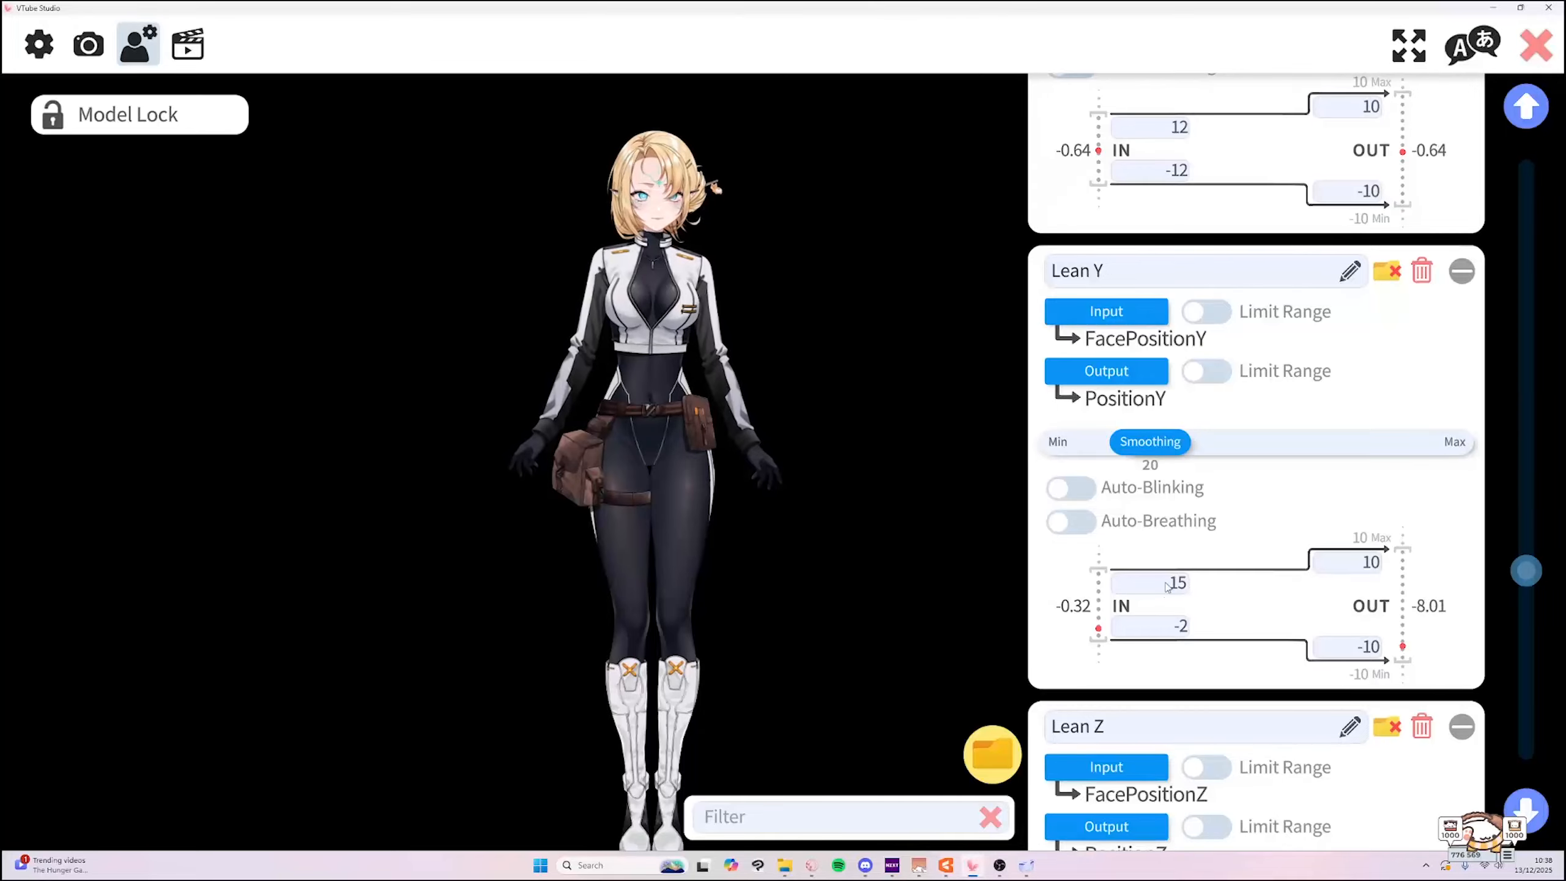
pyautogui.write('2')
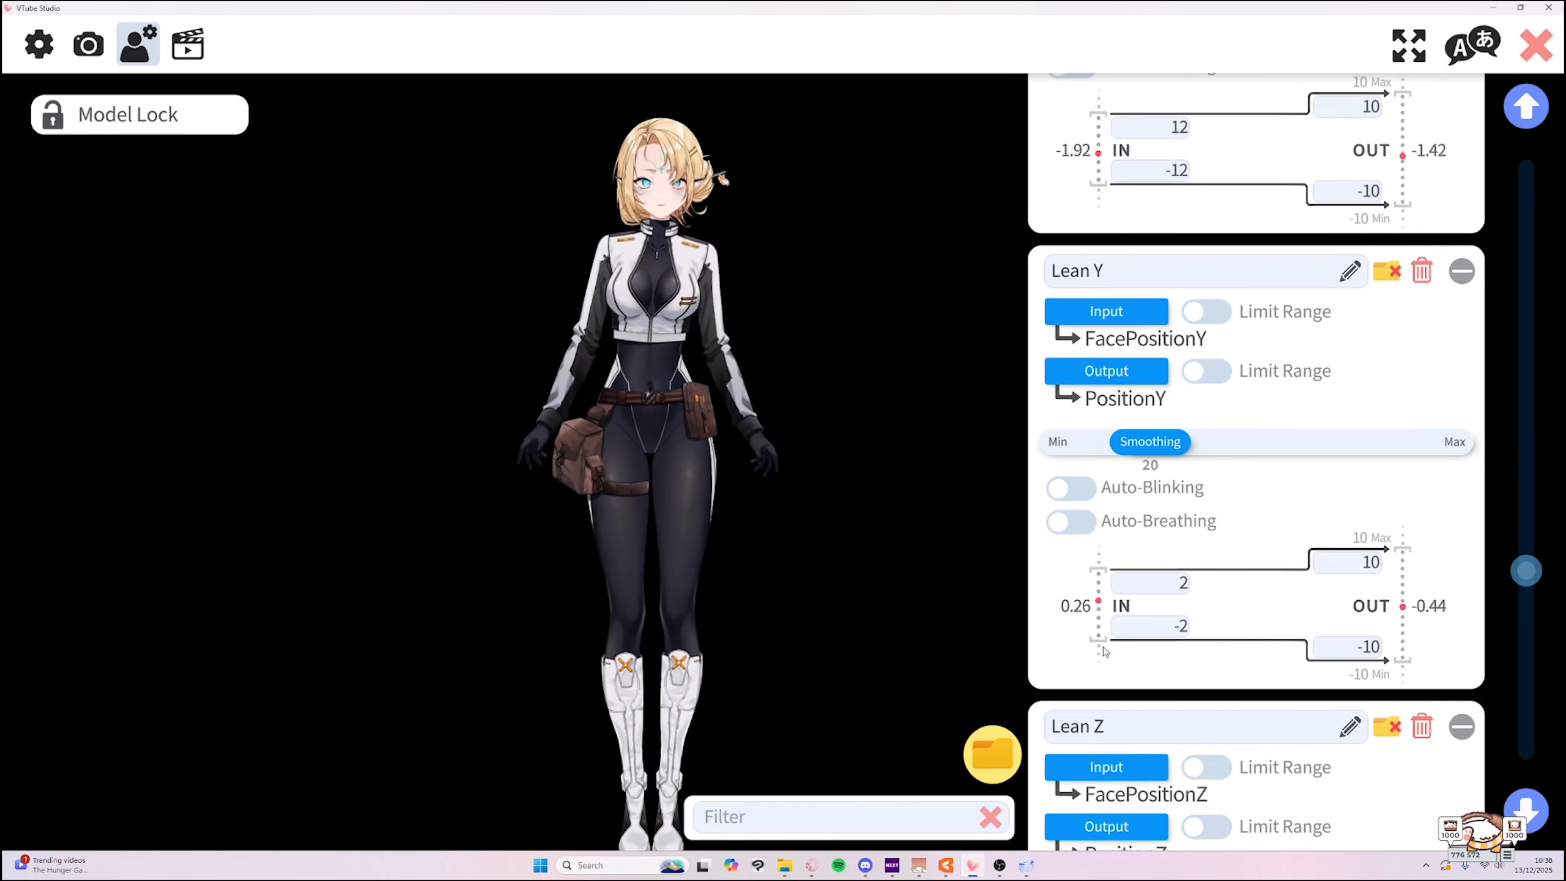
# Set the Lean Z input range to a maximum of 3 and a minimum of -3.
pyautogui.scroll(-5, 1199, 658)
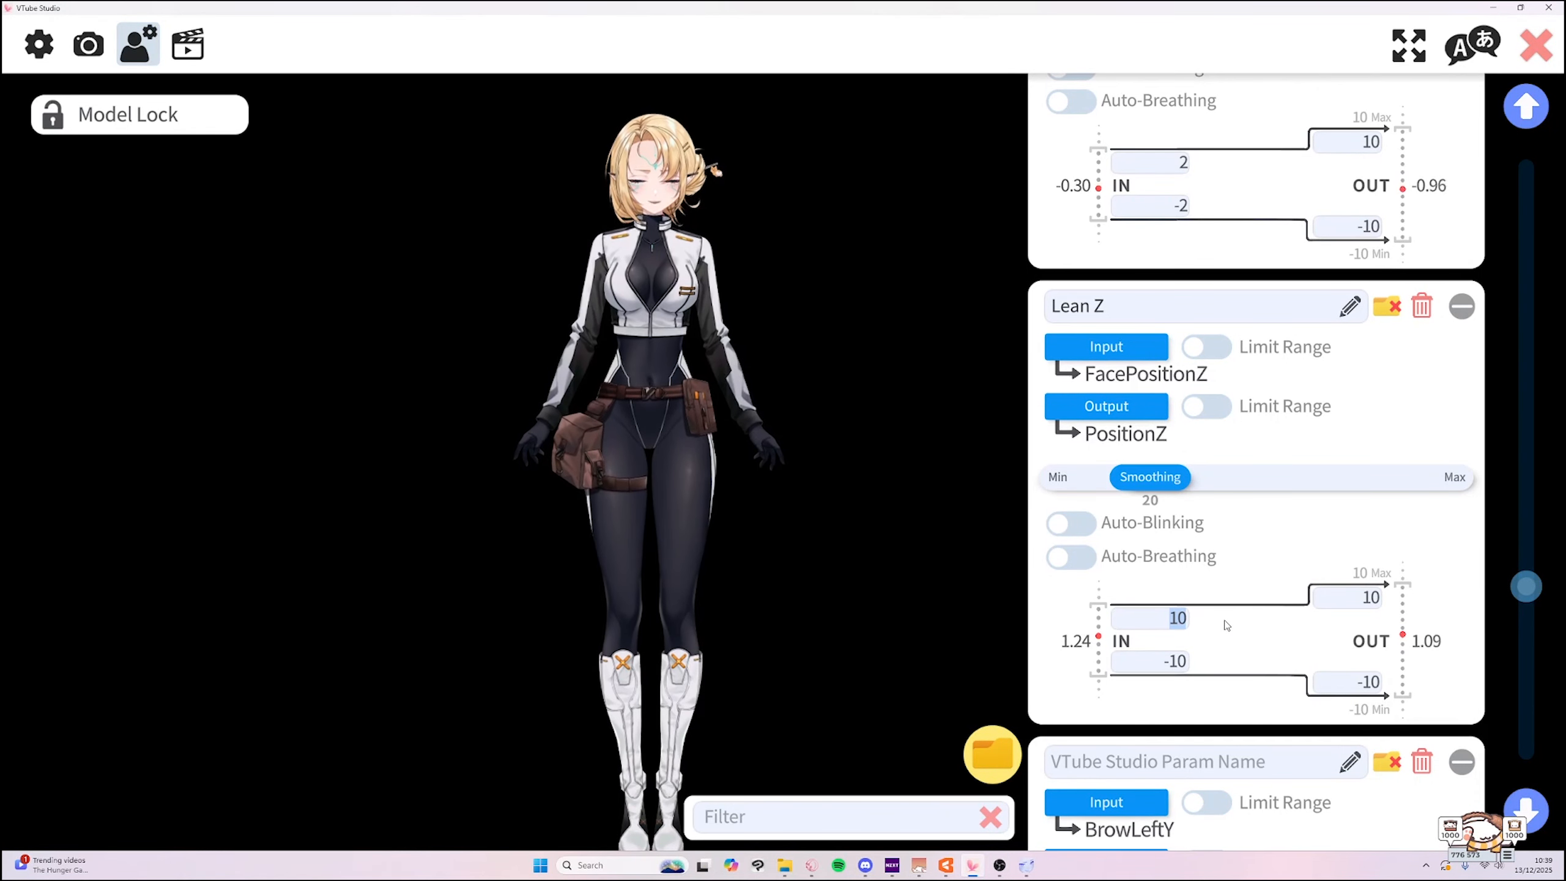
pyautogui.click(1182, 663)
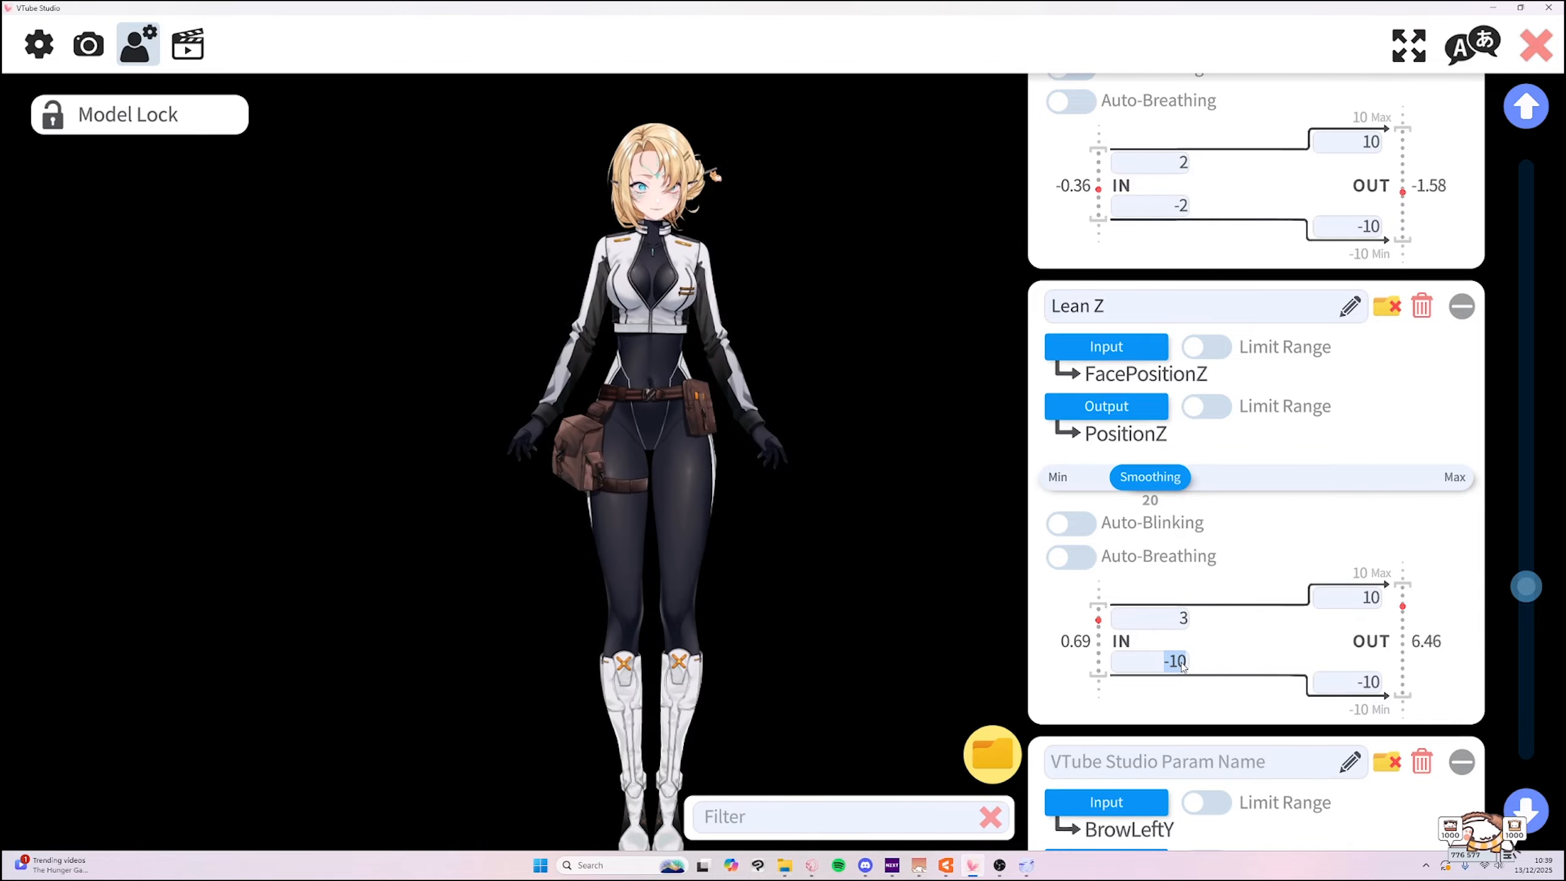
pyautogui.press('BackSpace')
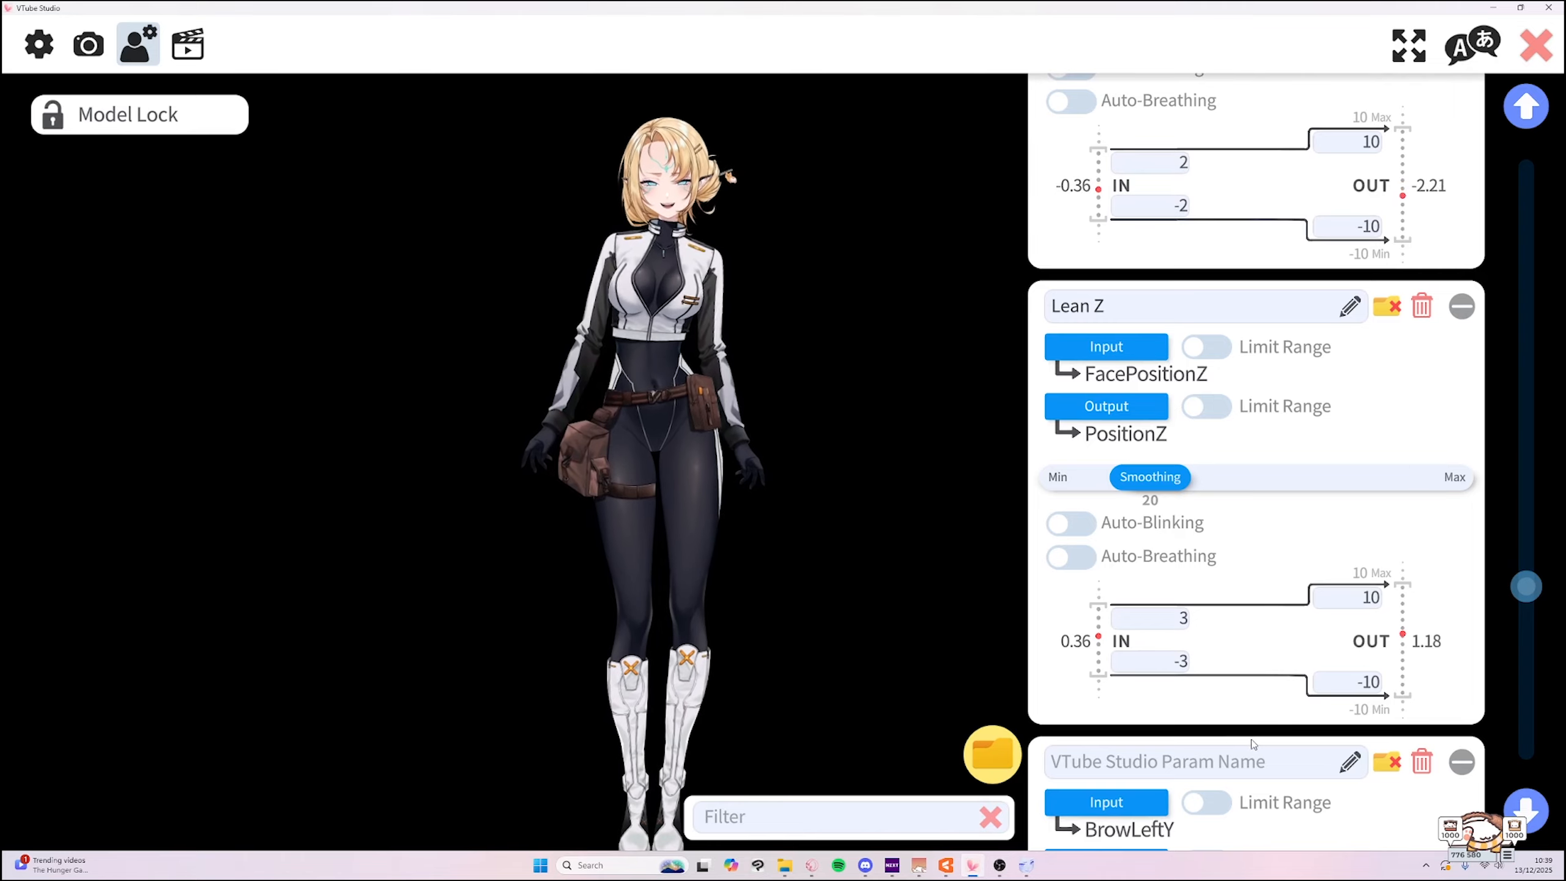
# Look over the brow and MouthX parameters and enlarge the model to a head-and-shoulders close-up to check its face tracking.
pyautogui.scroll(-5, 1254, 743)
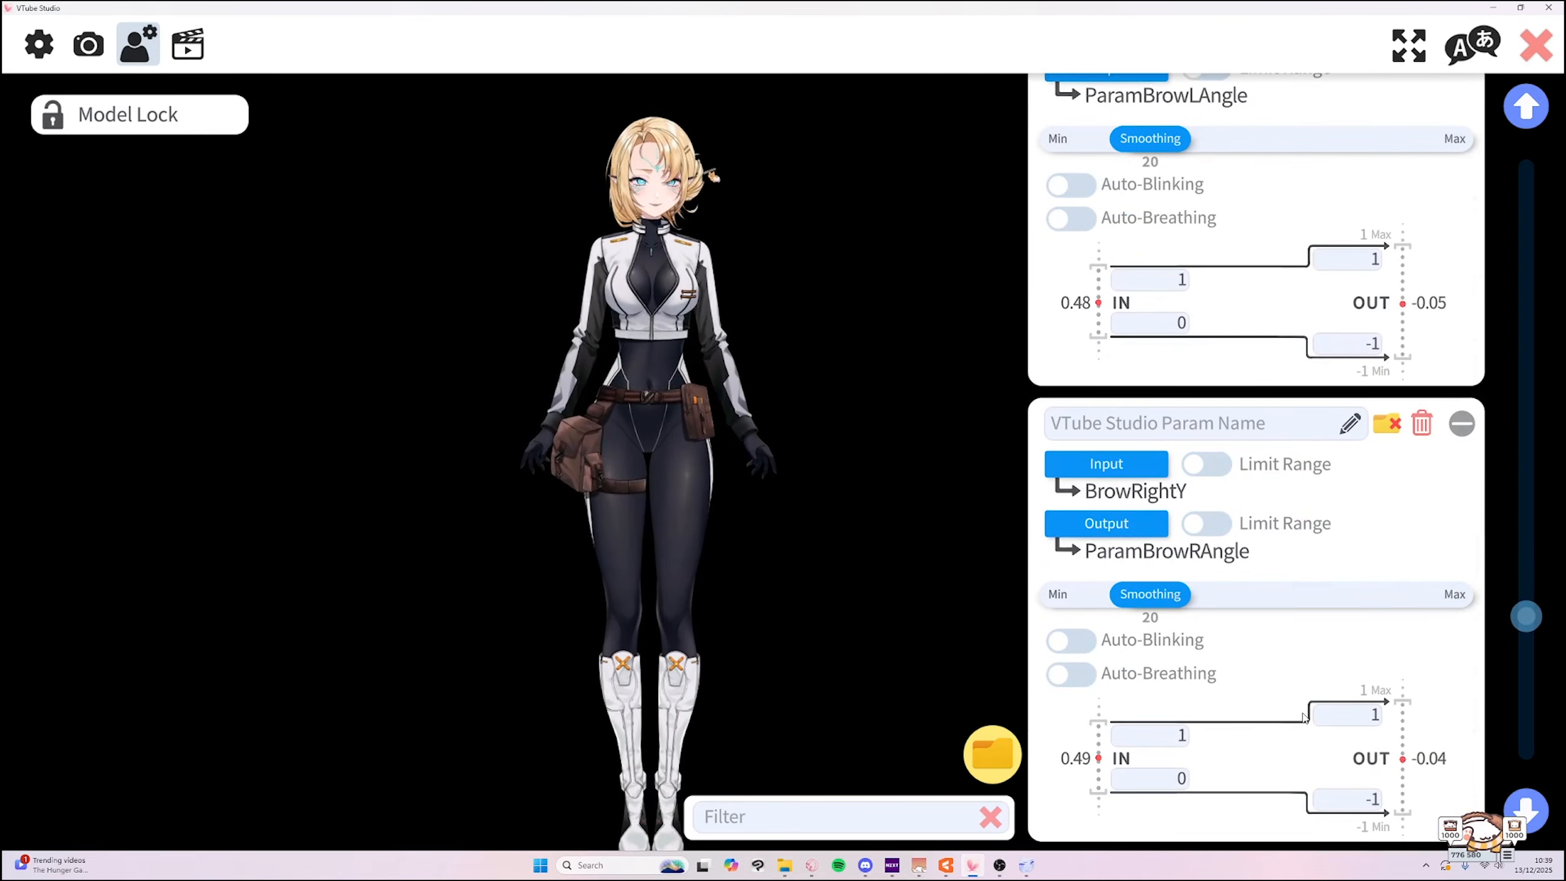
pyautogui.scroll(-4, 1303, 716)
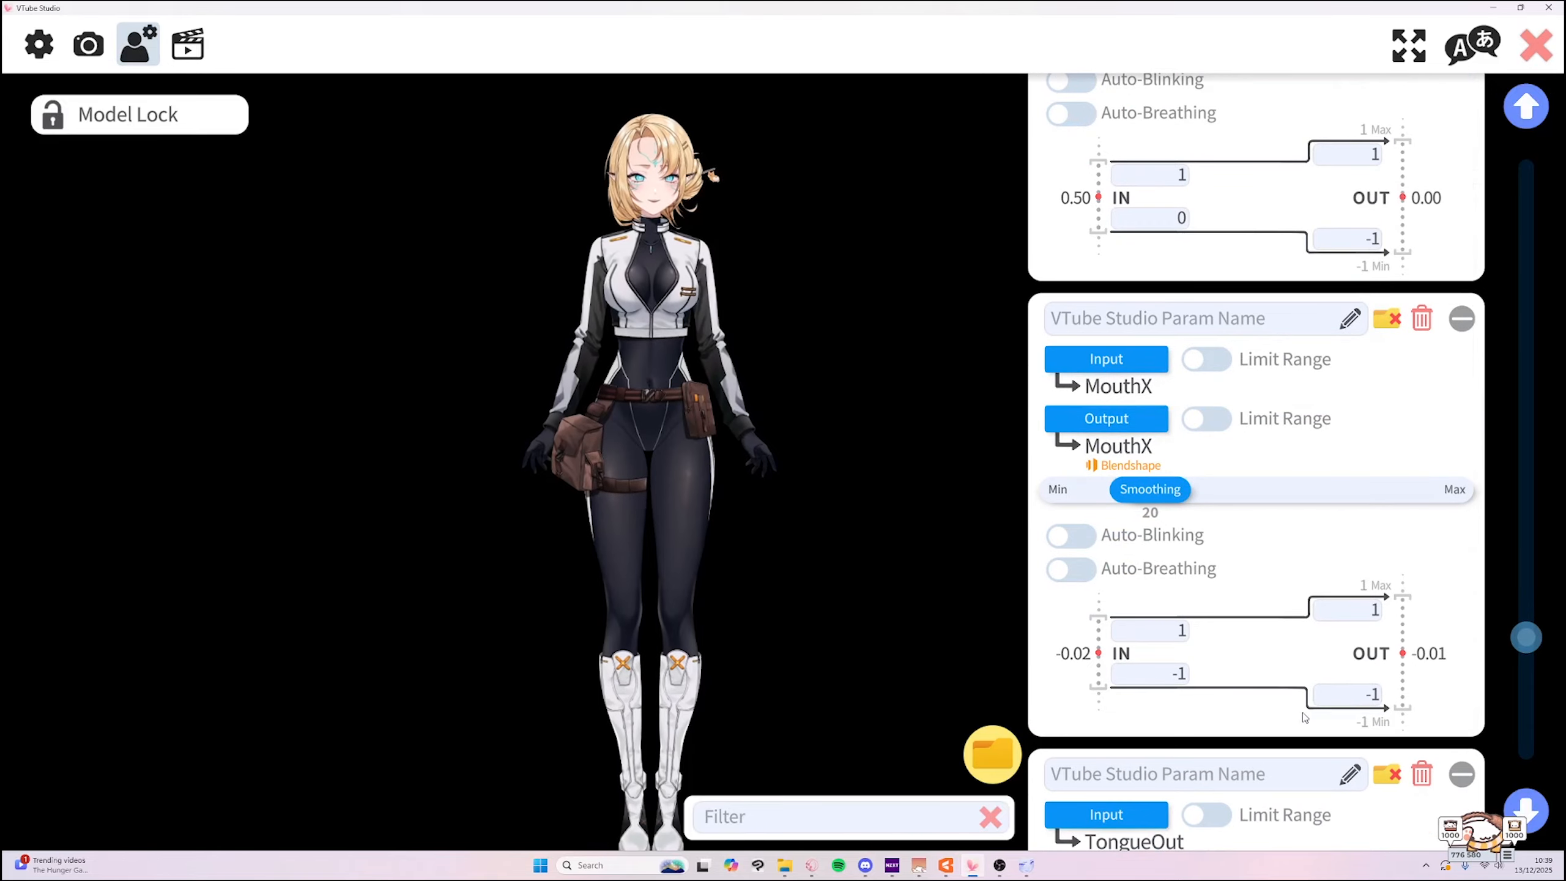
pyautogui.scroll(10, 709, 348)
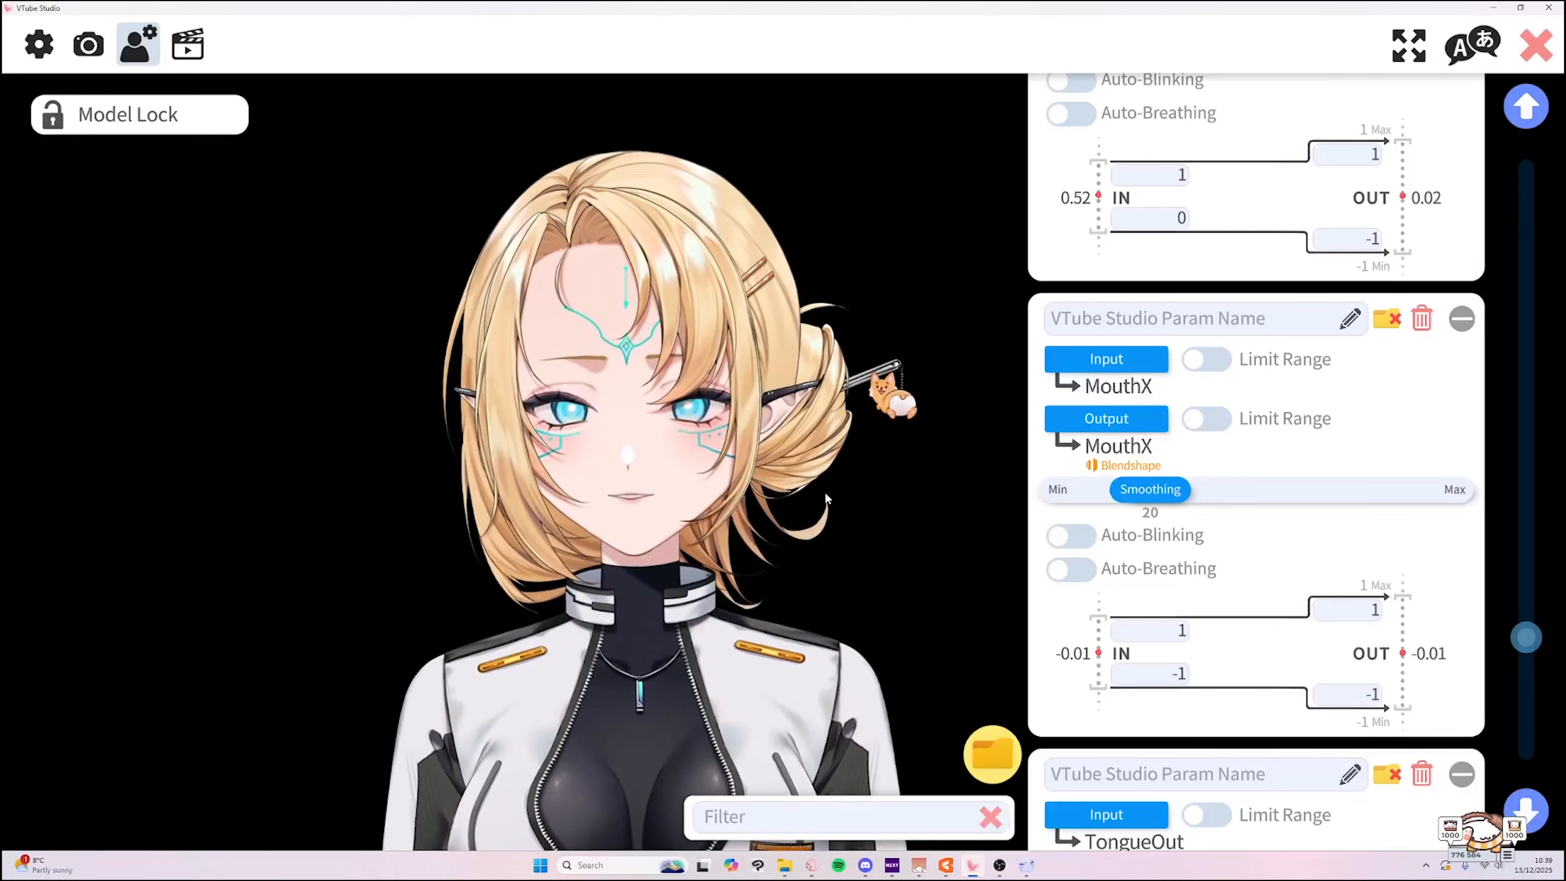
pyautogui.scroll(3, 864, 509)
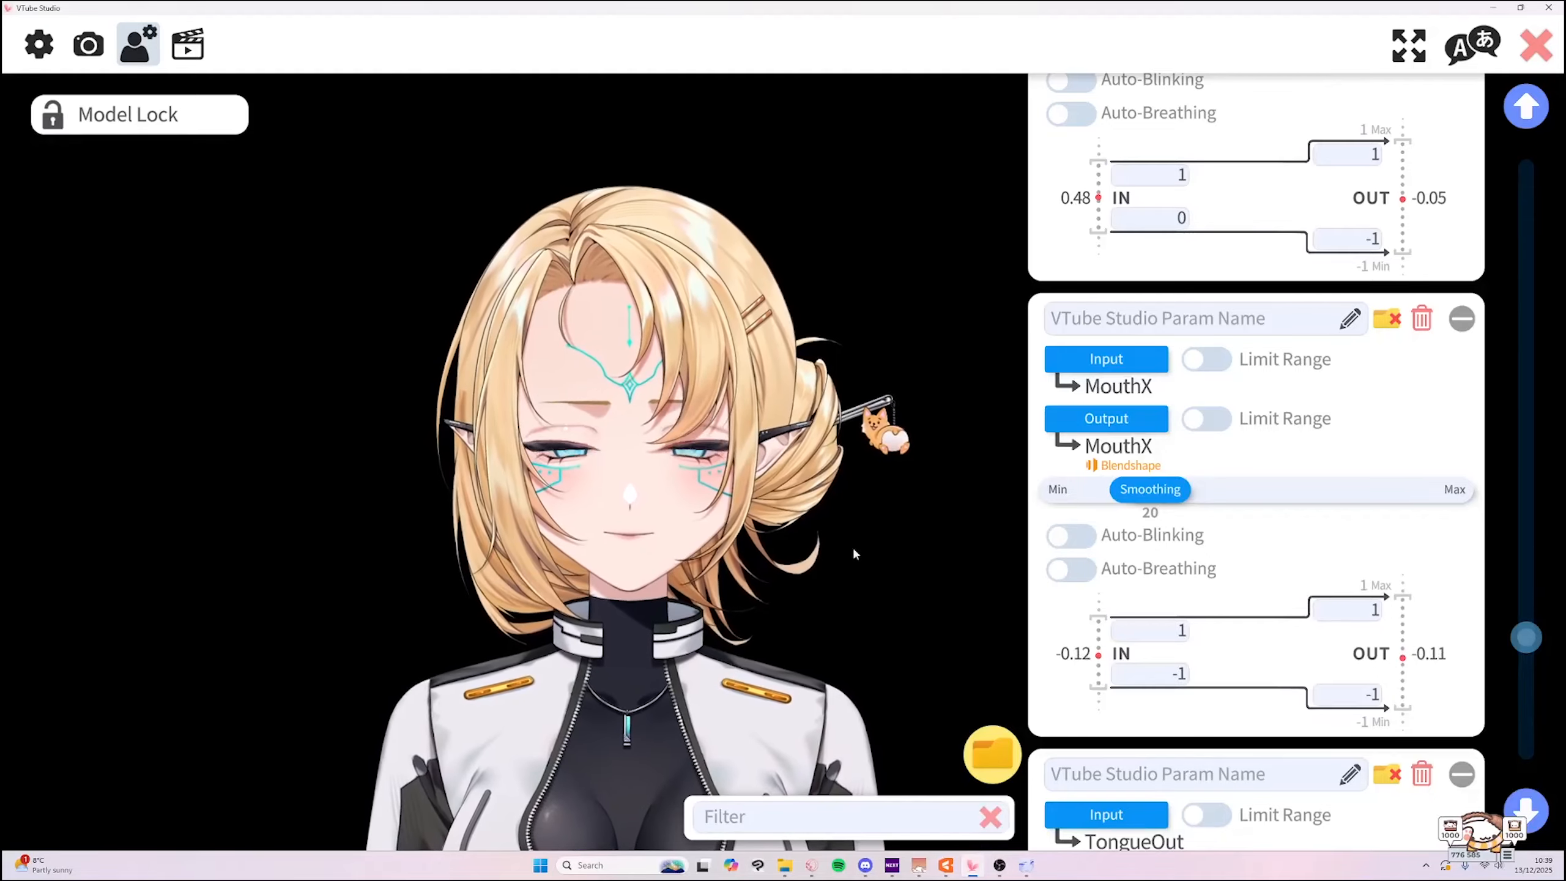